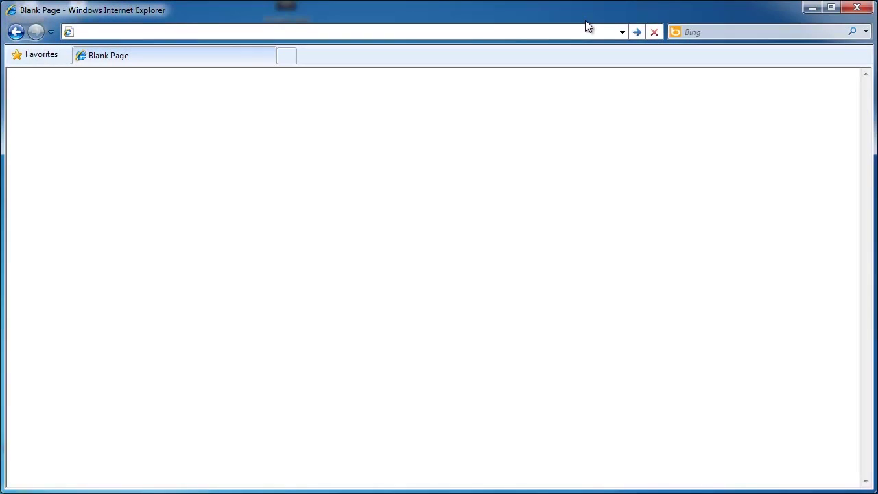
Step: Go to ikea.com and enter the United States English site
text(ikea.com)
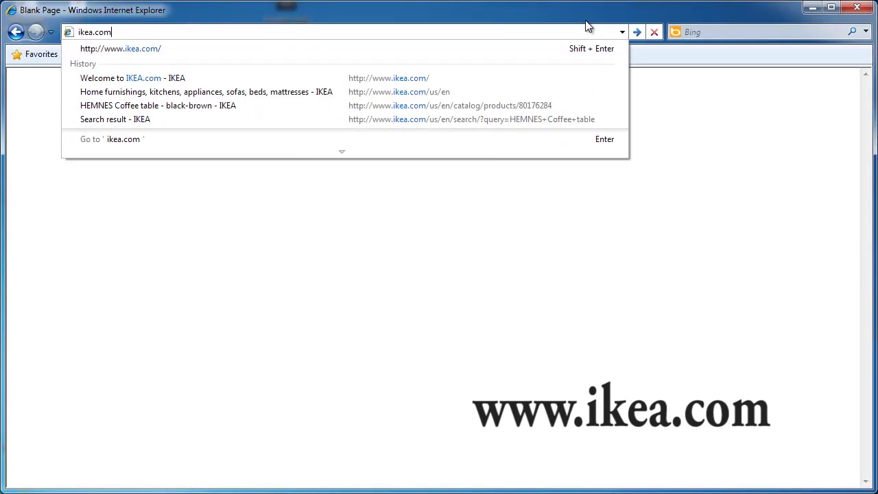
key(Return)
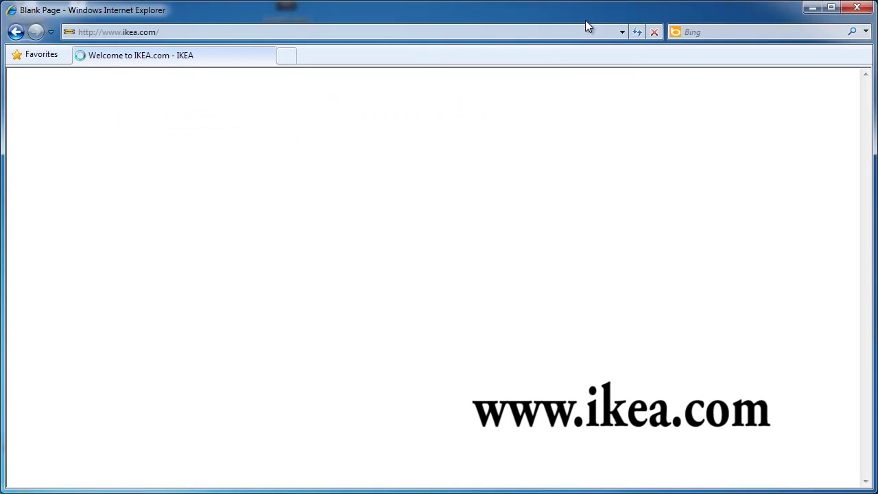
click(490, 178)
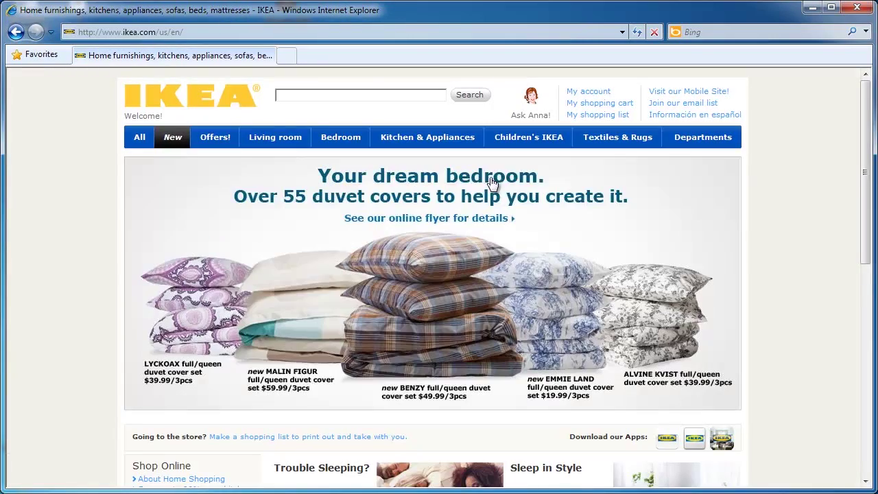
Step: Search the IKEA site for "HEMNES Coffee table"
click(403, 97)
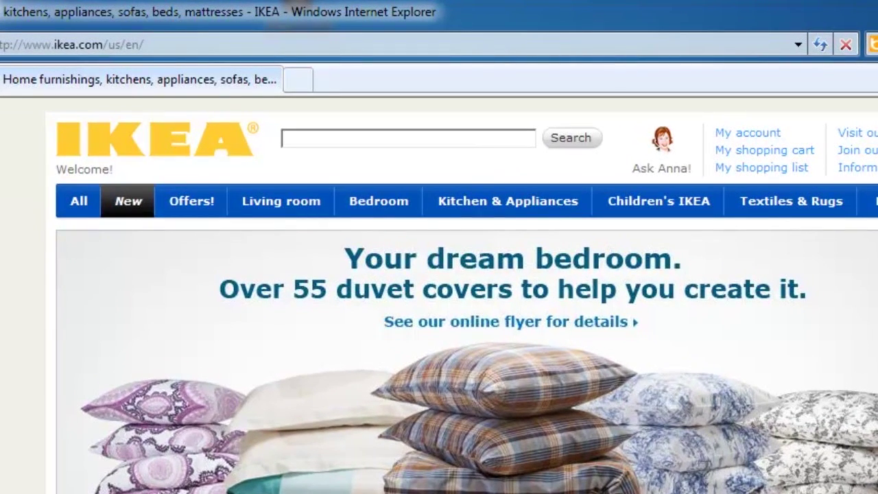
text(h)
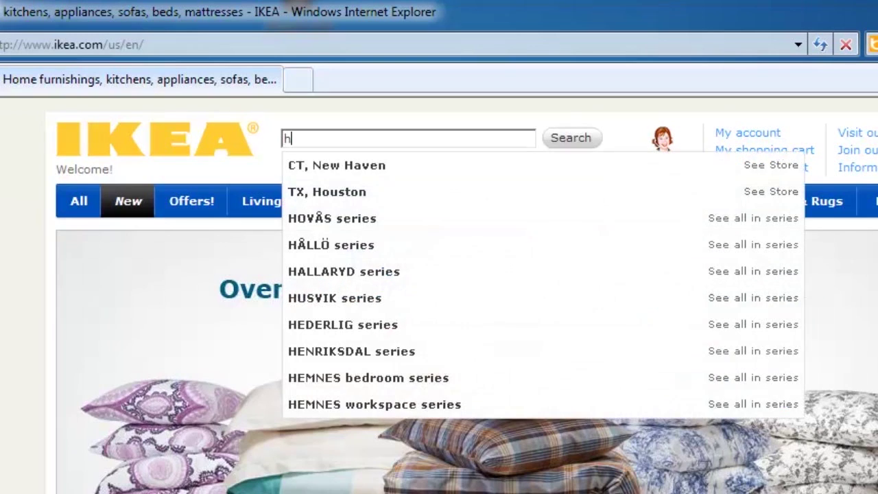
text(emn)
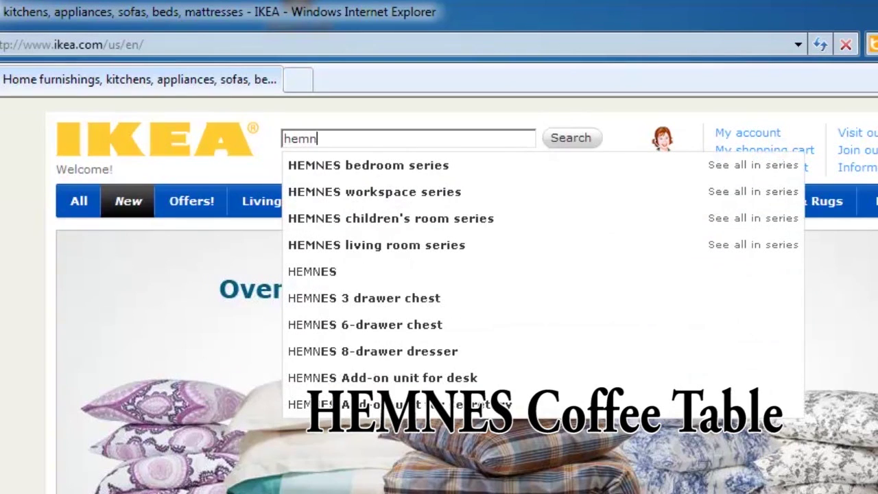
text(es)
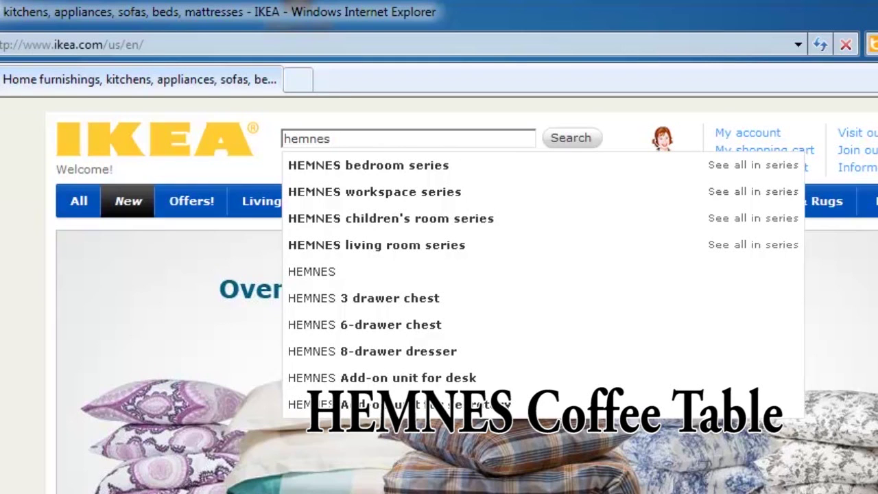
text( coffe)
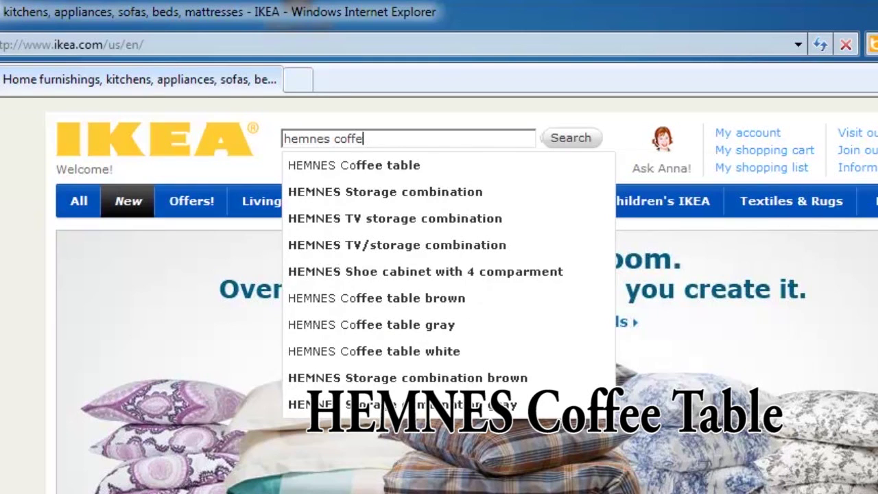
key(Return)
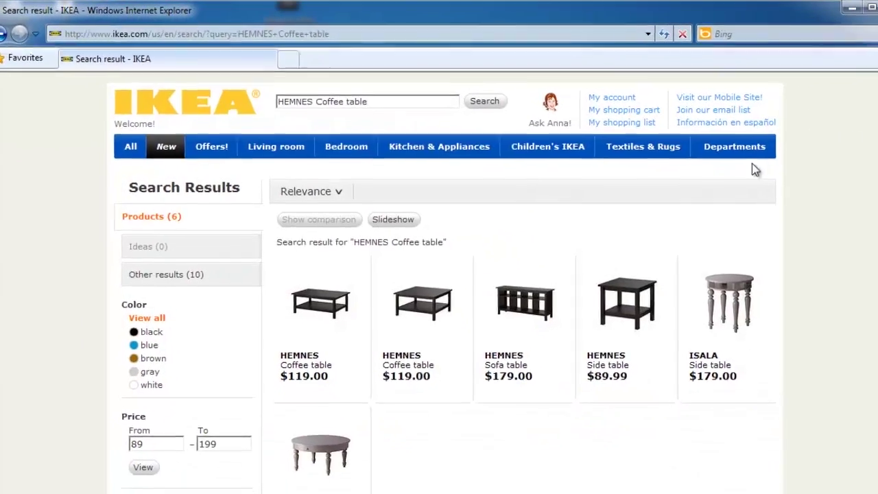
Step: Open the product page of the rectangular $119.00 HEMNES coffee table and zoom in on its product picture
mouse_move(336, 337)
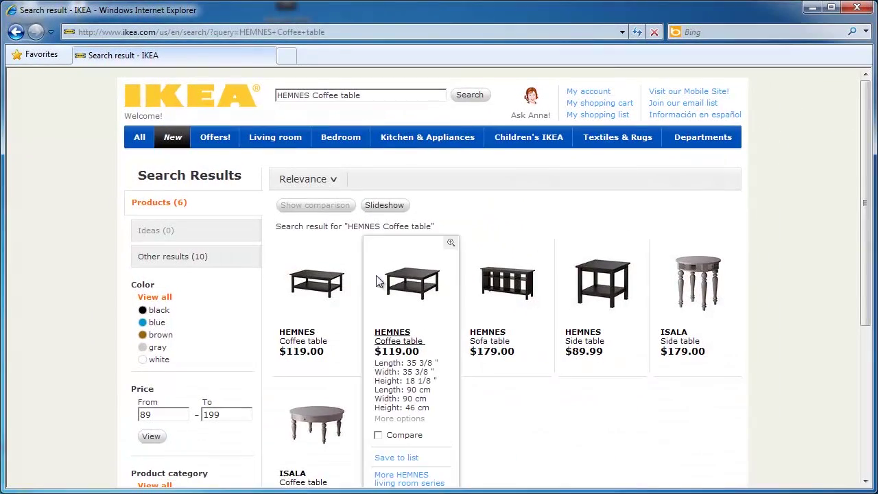
click(325, 285)
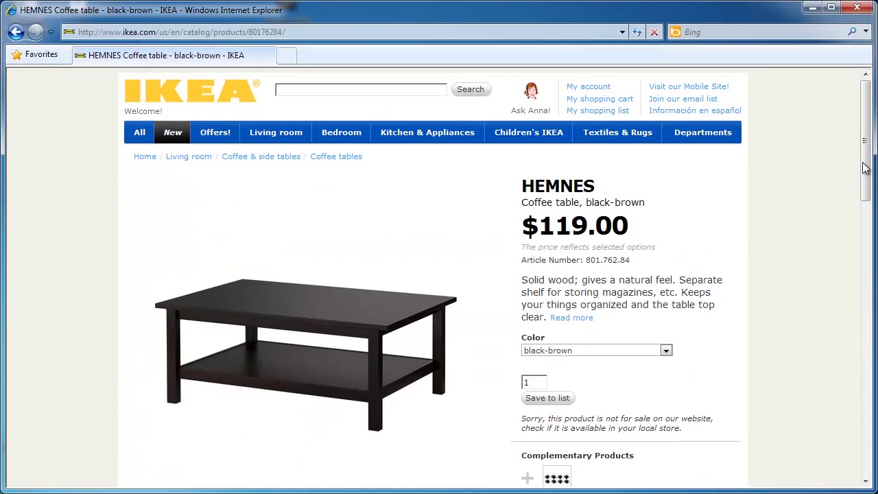
drag(865, 168, 867, 189)
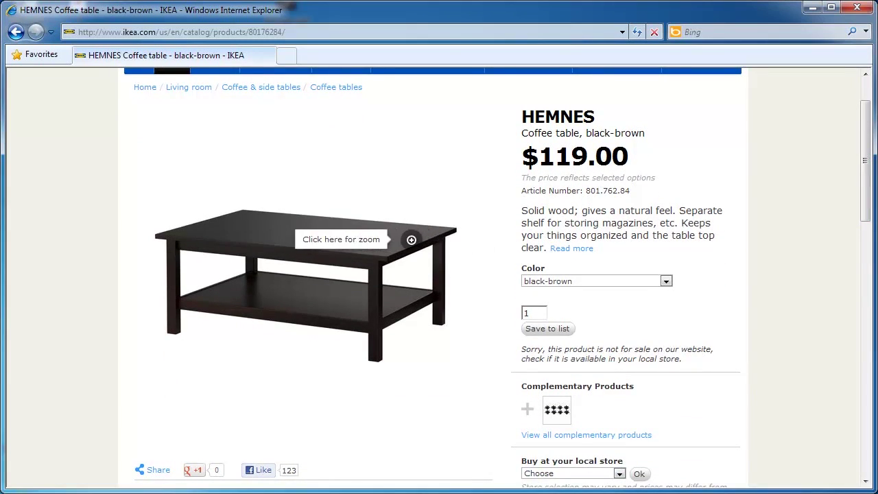
click(412, 240)
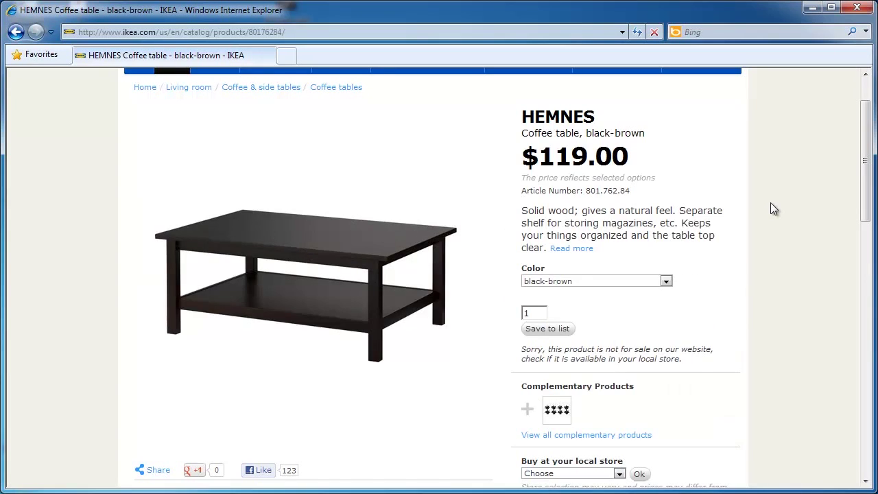
Step: Show the coffee table's product information and highlight its length, width and height in inches
scroll(723, 209, down, 3)
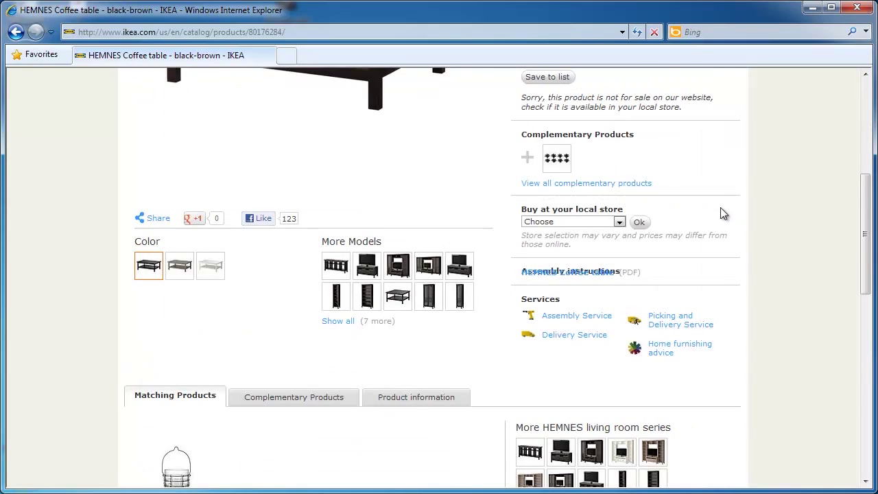
click(434, 404)
scroll(435, 403, down, 4)
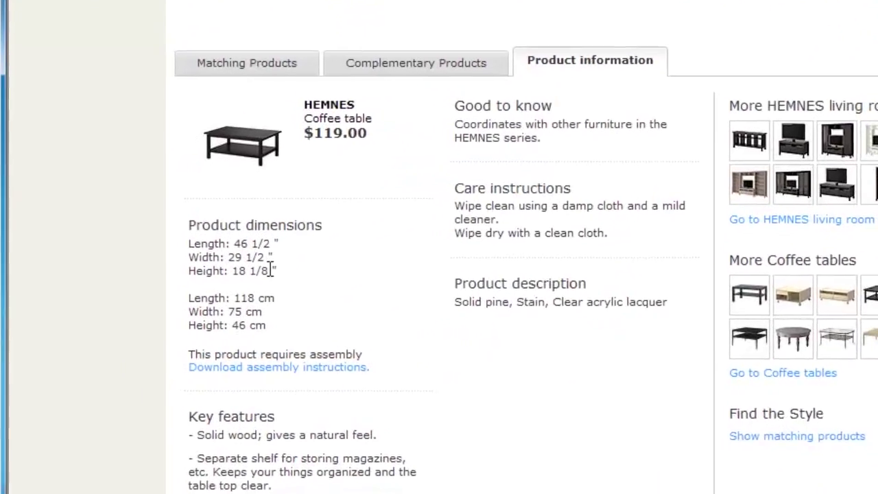
drag(280, 275, 321, 275)
click(209, 240)
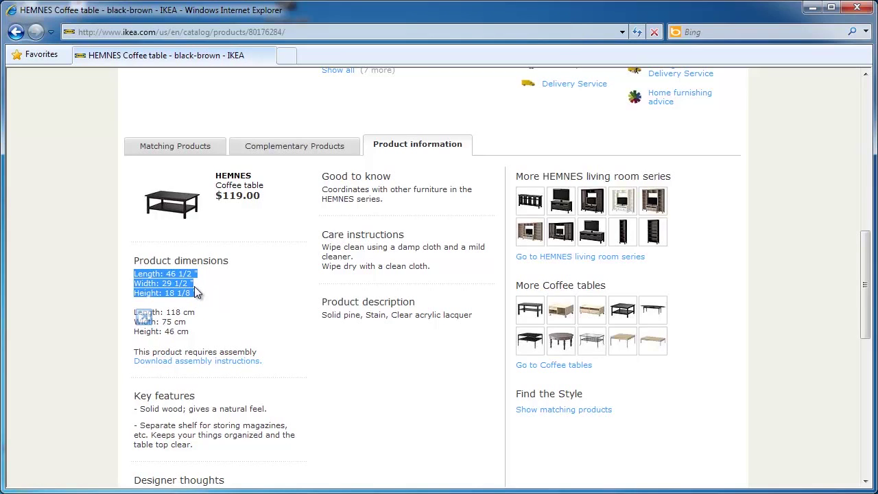
click(195, 289)
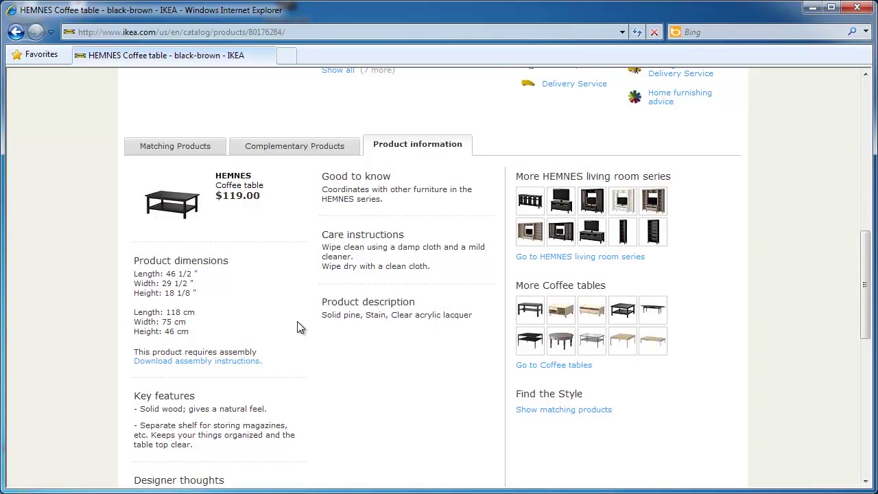
Step: Open the coffee table's assembly instructions PDF and zoom out until the whole cover page fits
scroll(297, 321, down, 3)
click(194, 237)
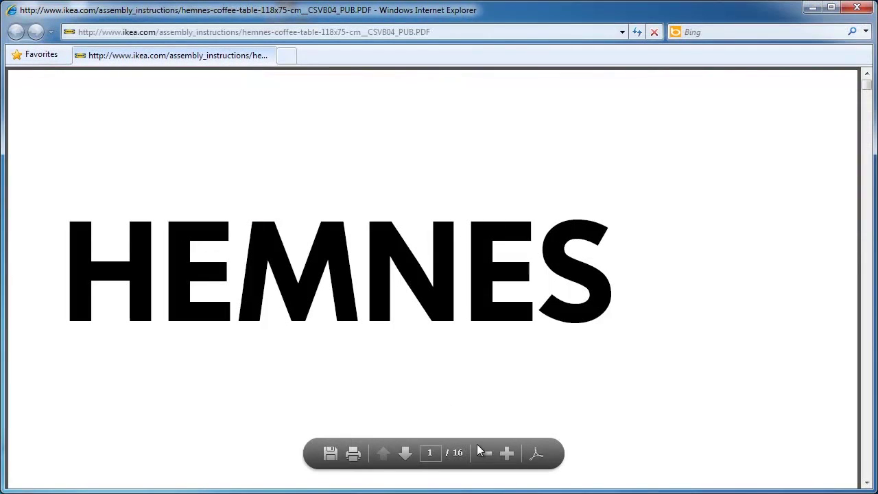
click(484, 456)
click(484, 456)
click(485, 456)
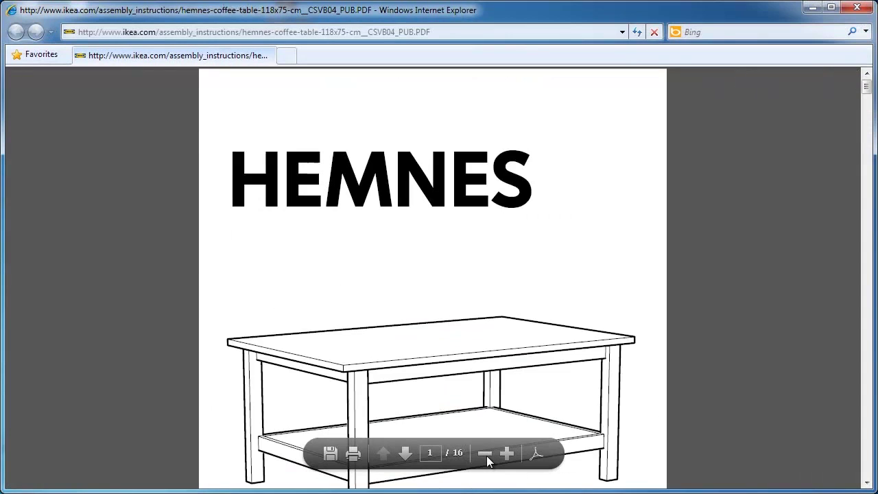
click(486, 455)
click(486, 456)
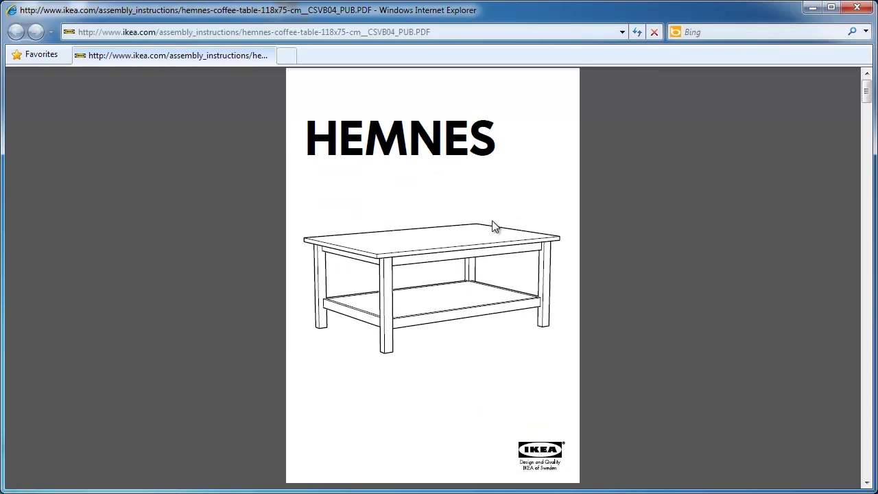
Step: Examine the opening pages of the assembly instructions, including the hardware list with screws, dowels, brackets and wrench
scroll(501, 225, down, 6)
scroll(501, 228, down, 1)
scroll(419, 189, up, 1)
scroll(481, 247, down, 2)
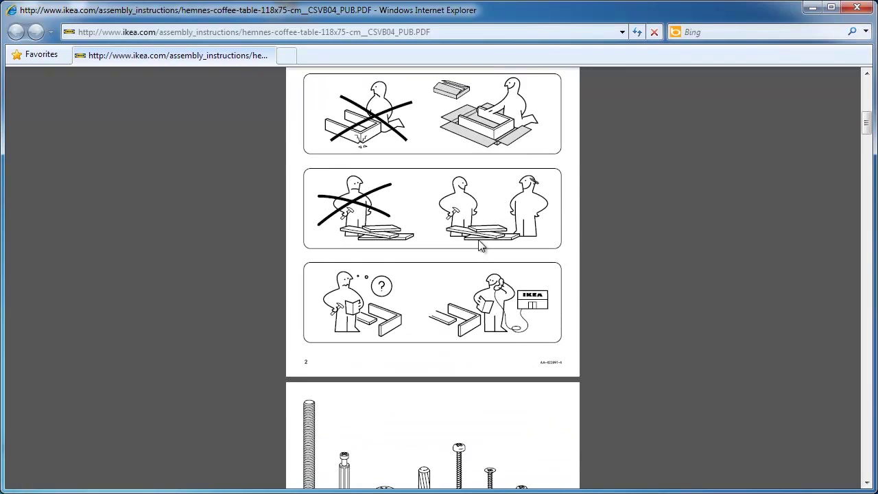
scroll(480, 247, down, 2)
scroll(480, 247, down, 3)
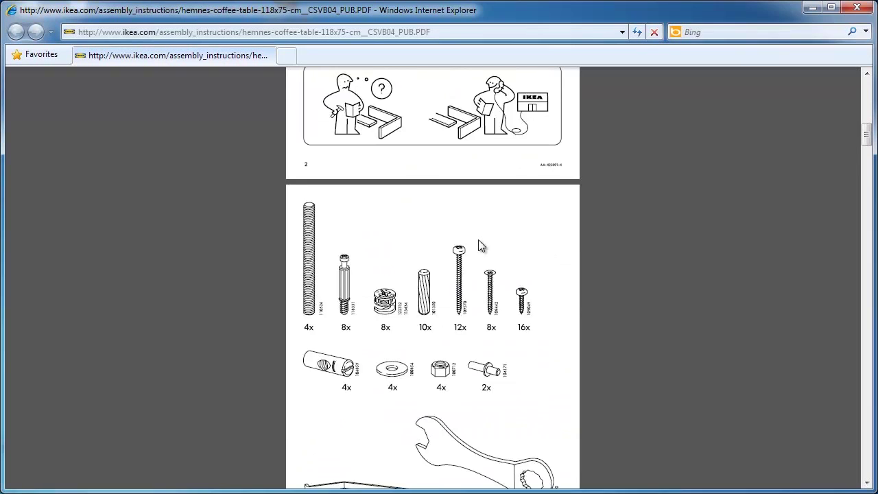
scroll(480, 247, down, 1)
scroll(481, 245, down, 1)
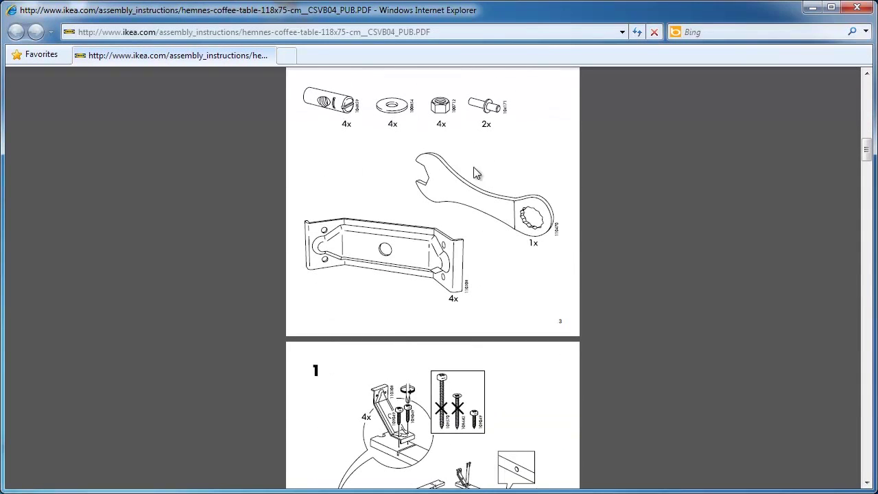
scroll(467, 236, up, 1)
scroll(462, 237, up, 2)
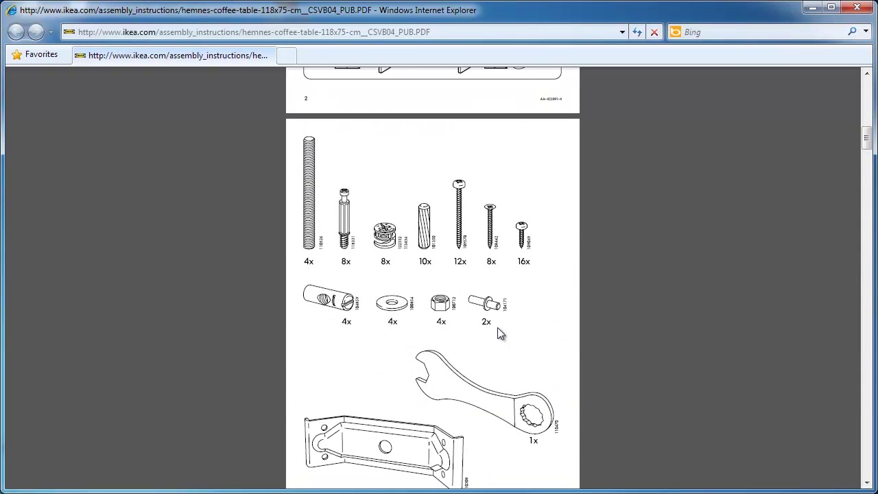
Step: Examine the assembly drawings in the instructions, from the frame and its corner brackets through attaching the legs and rails
scroll(491, 331, down, 2)
scroll(484, 334, down, 5)
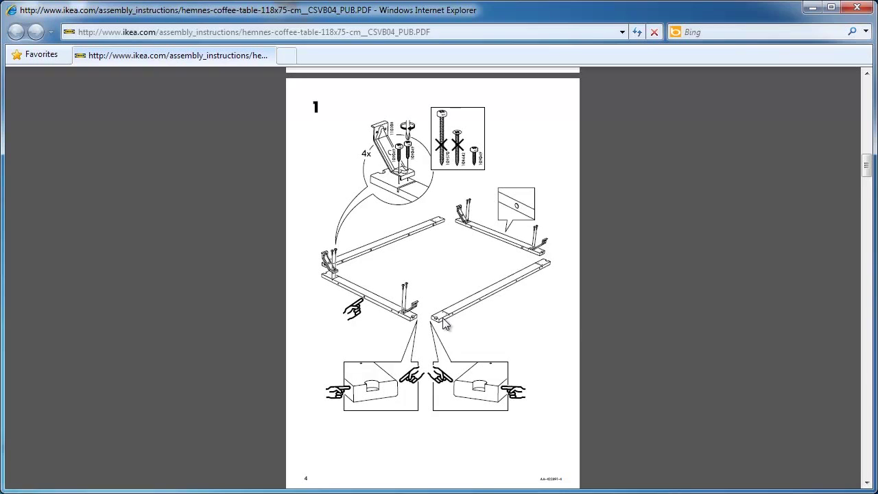
scroll(480, 240, down, 5)
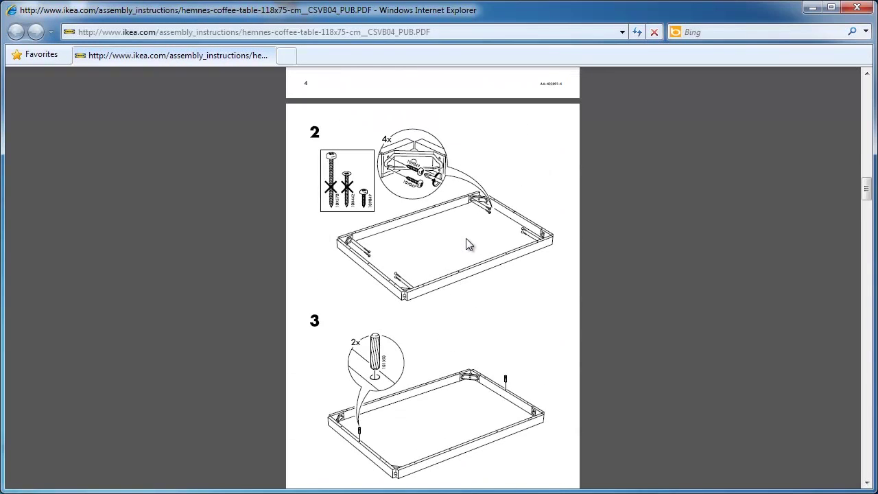
scroll(466, 240, down, 1)
scroll(466, 239, down, 1)
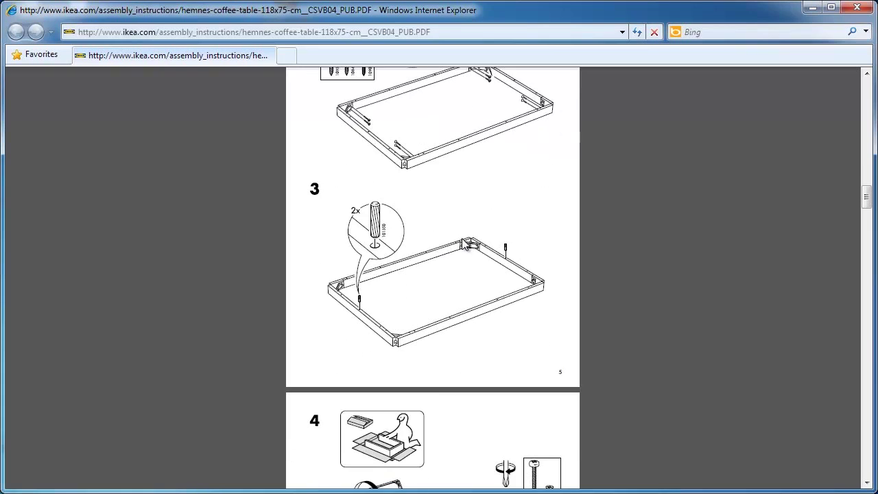
scroll(465, 244, down, 6)
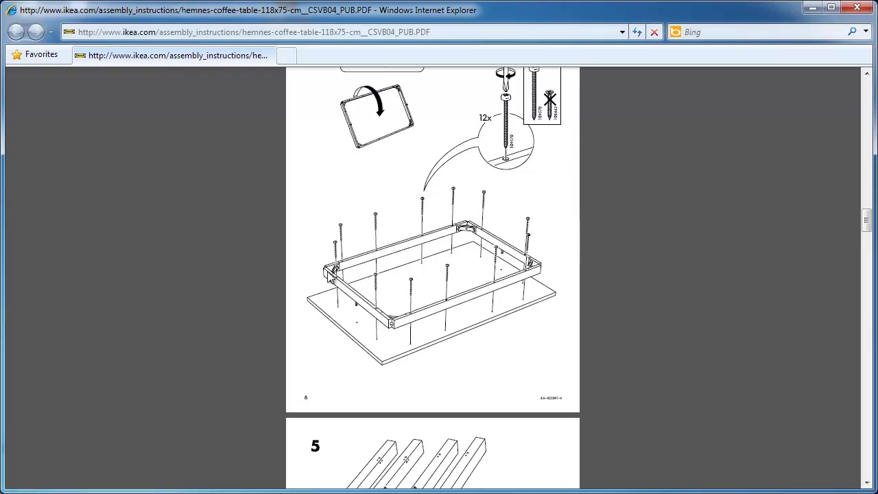
scroll(515, 286, down, 4)
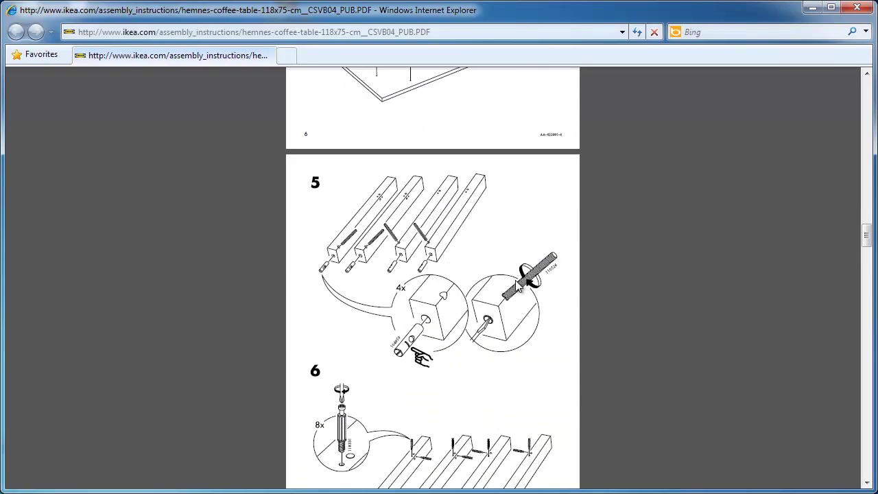
scroll(518, 286, down, 1)
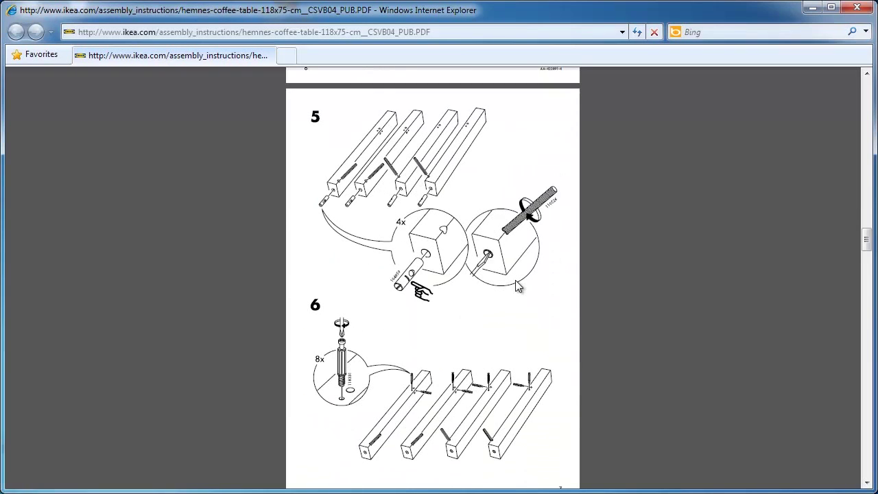
scroll(517, 286, down, 4)
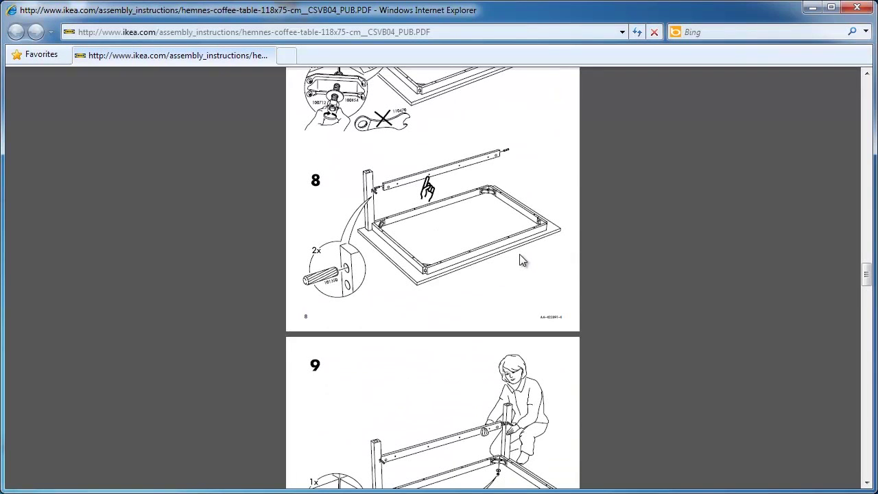
scroll(522, 259, down, 3)
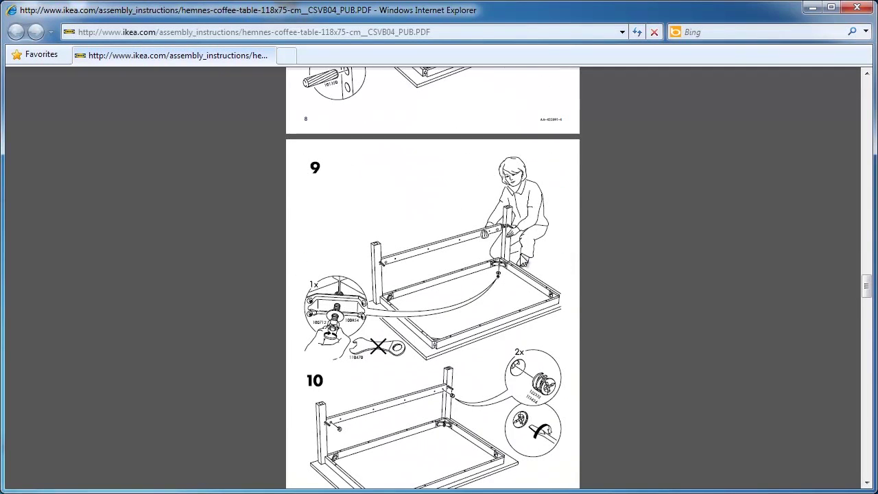
scroll(522, 259, down, 1)
scroll(521, 259, down, 1)
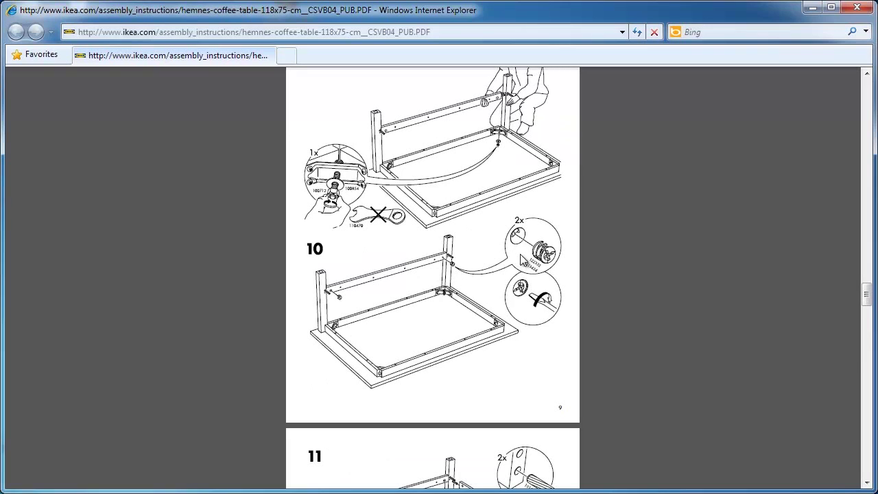
scroll(522, 260, down, 9)
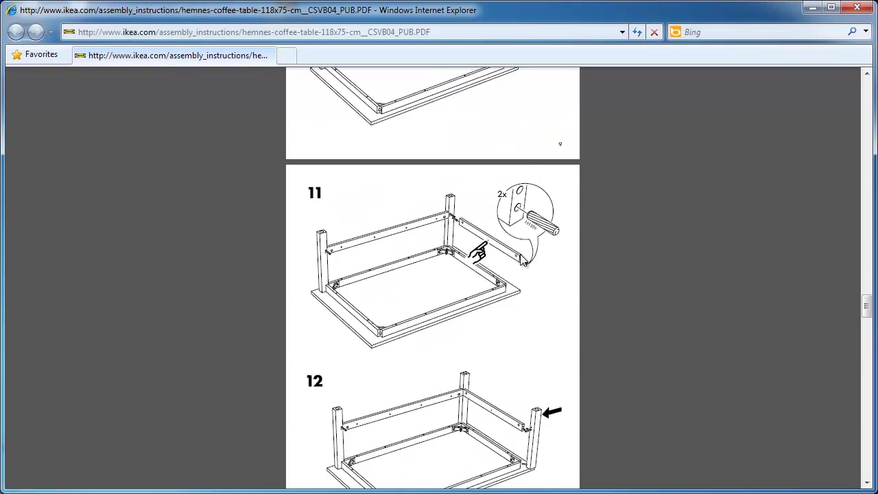
scroll(521, 260, down, 5)
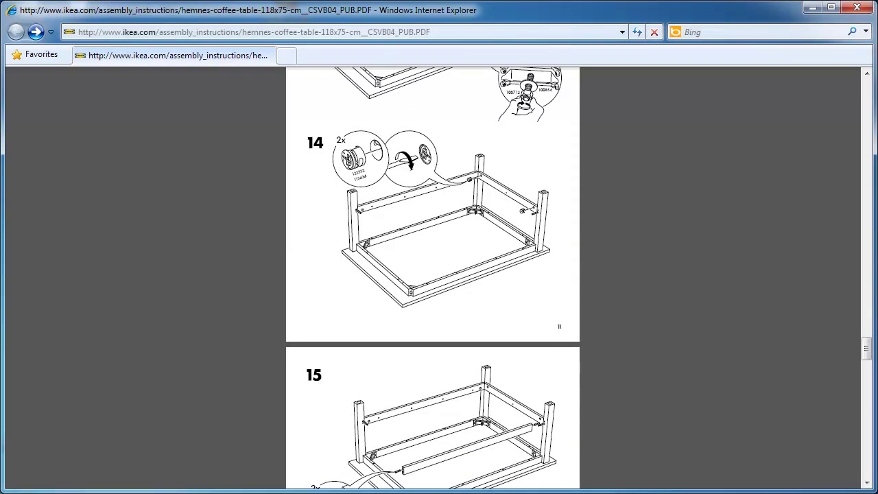
Step: Go to google.com and search for "hemnes coffee table"
click(505, 33)
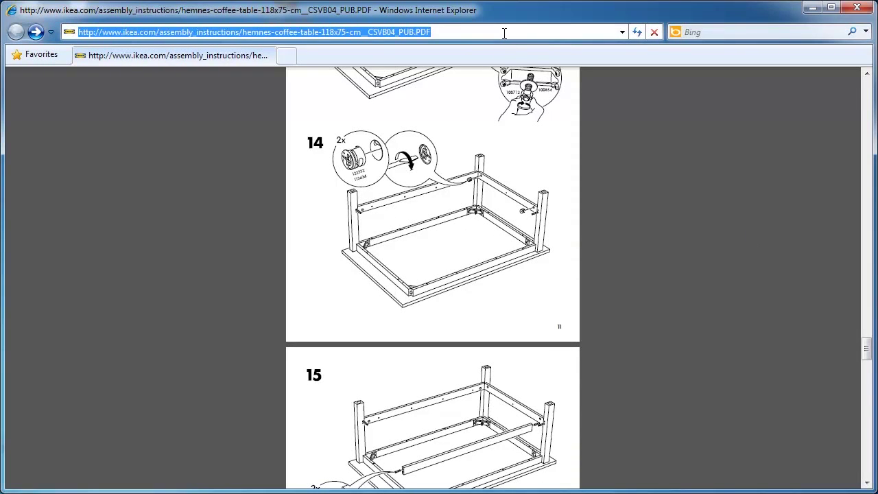
text(google.com)
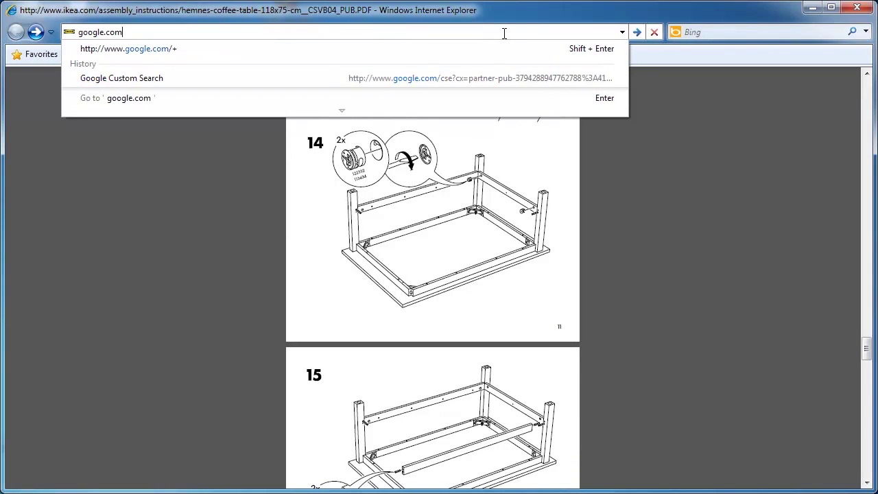
key(Return)
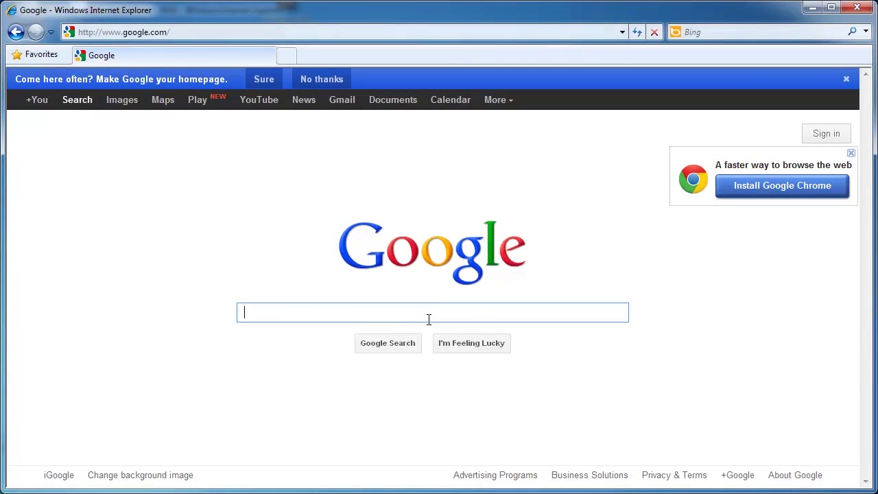
text(hemne)
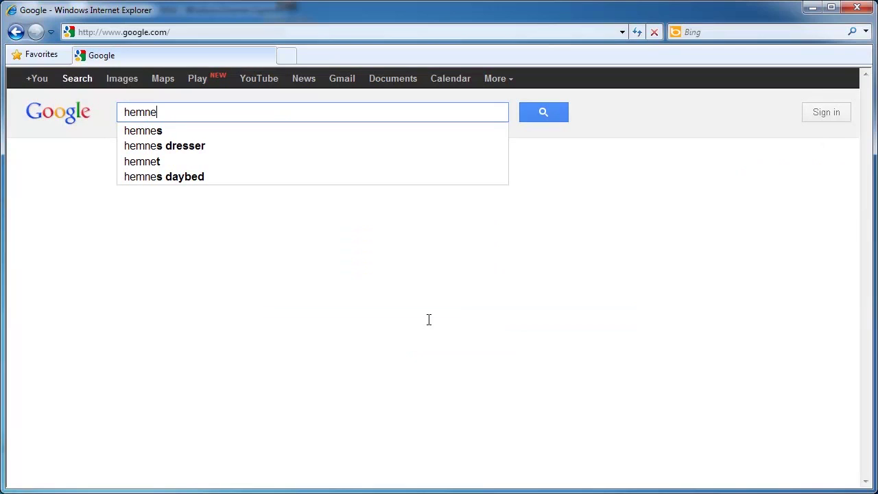
text(s co)
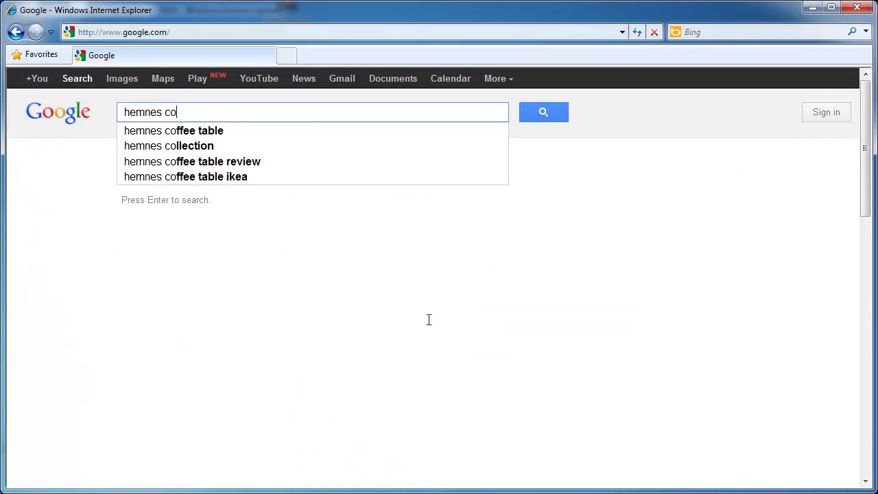
text(ffee table)
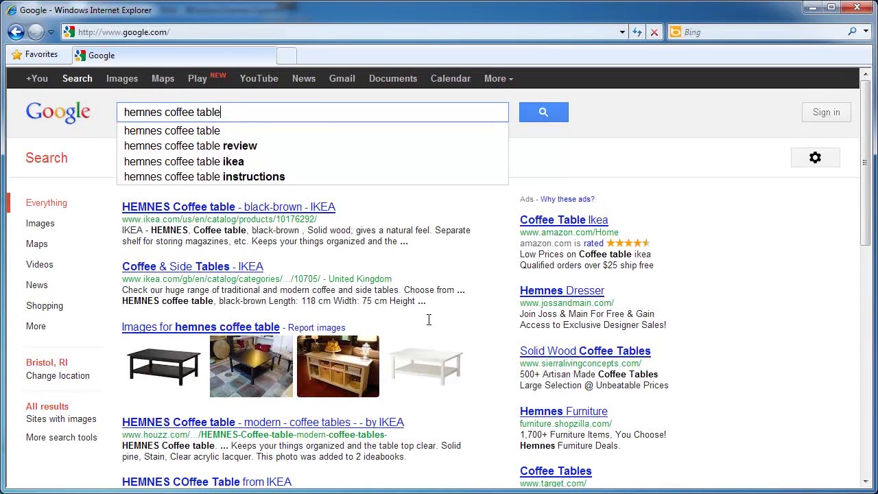
key(Return)
Step: Show the image results for the Hemnes coffee table and look through the photos, enlarging the previews of furnished-room pictures
scroll(428, 325, down, 3)
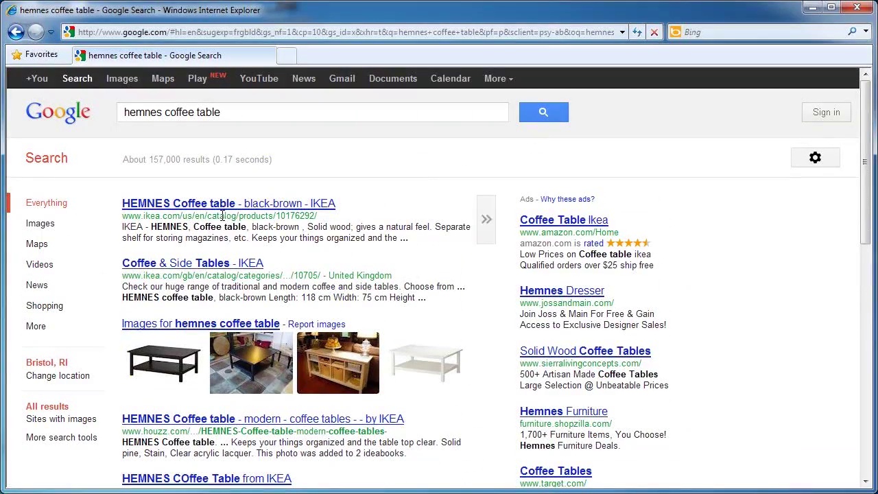
click(187, 325)
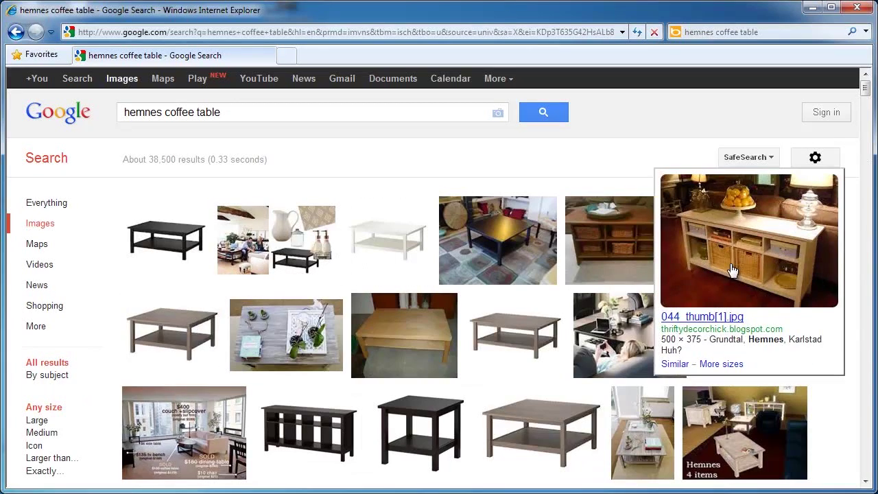
scroll(714, 273, down, 3)
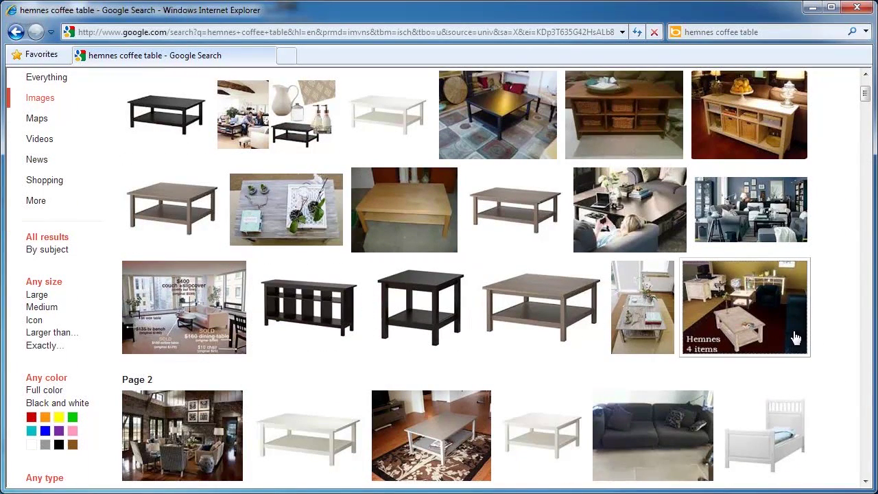
mouse_move(789, 336)
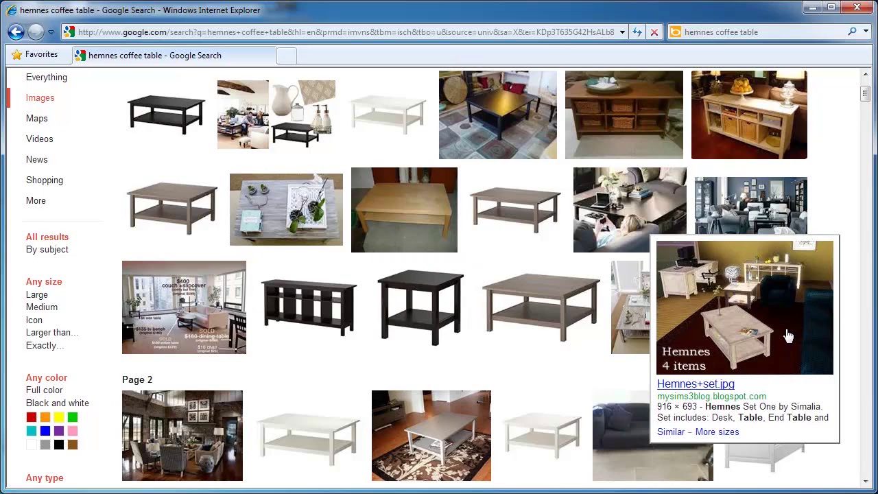
scroll(788, 336, down, 3)
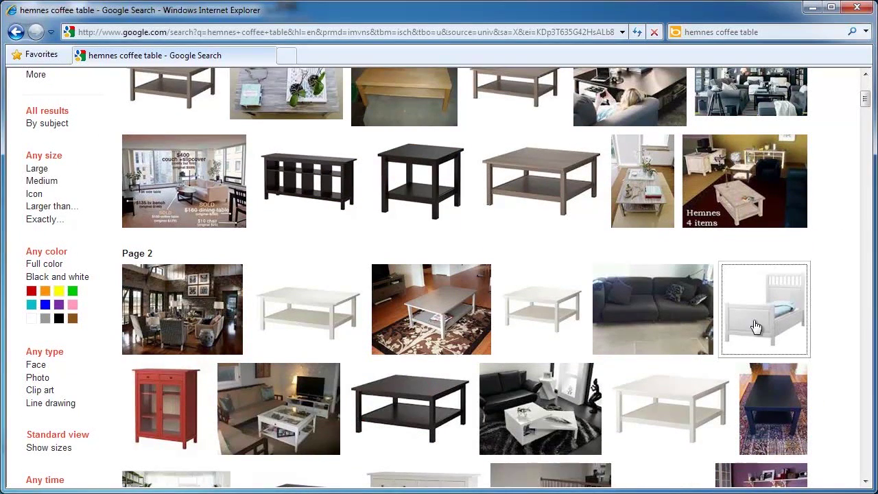
mouse_move(440, 303)
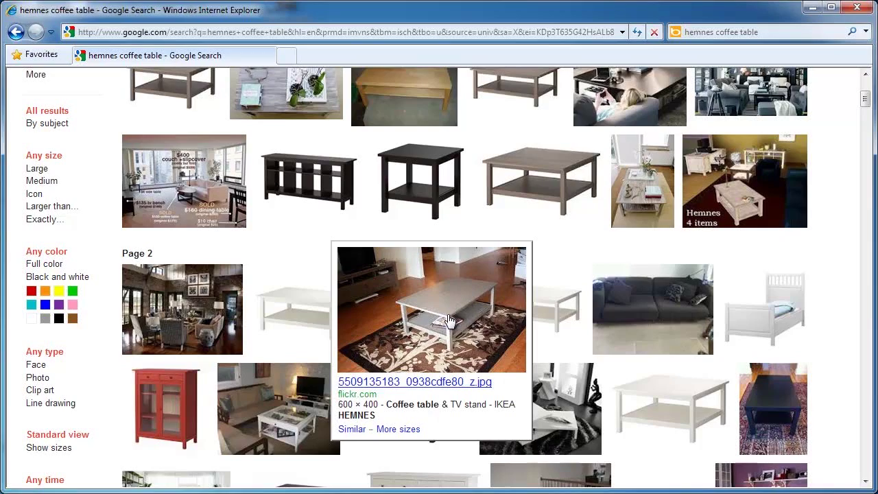
scroll(817, 319, down, 2)
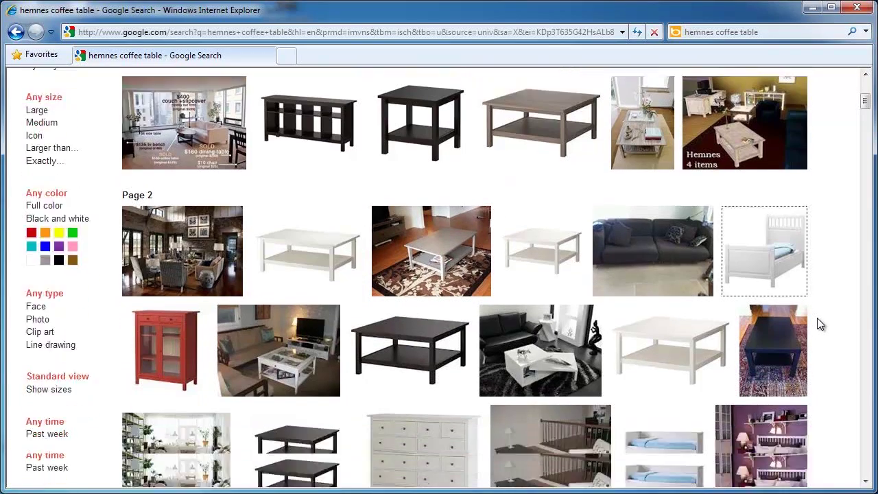
scroll(821, 324, down, 3)
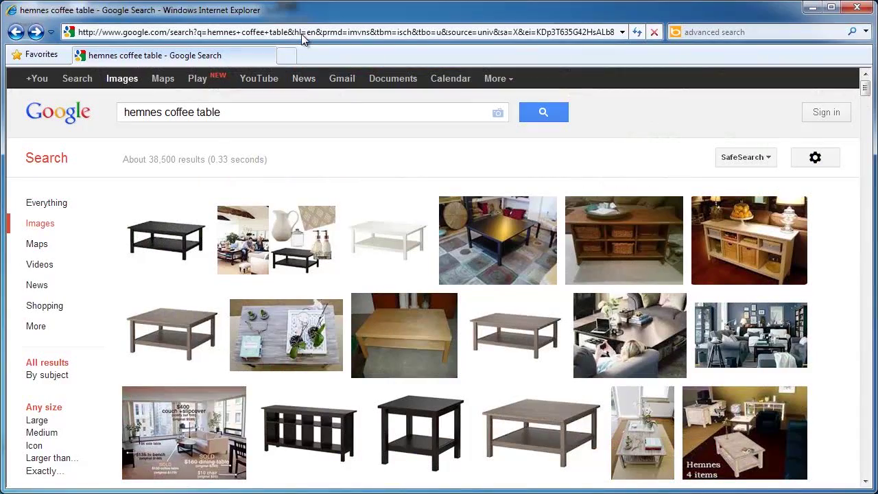
click(303, 36)
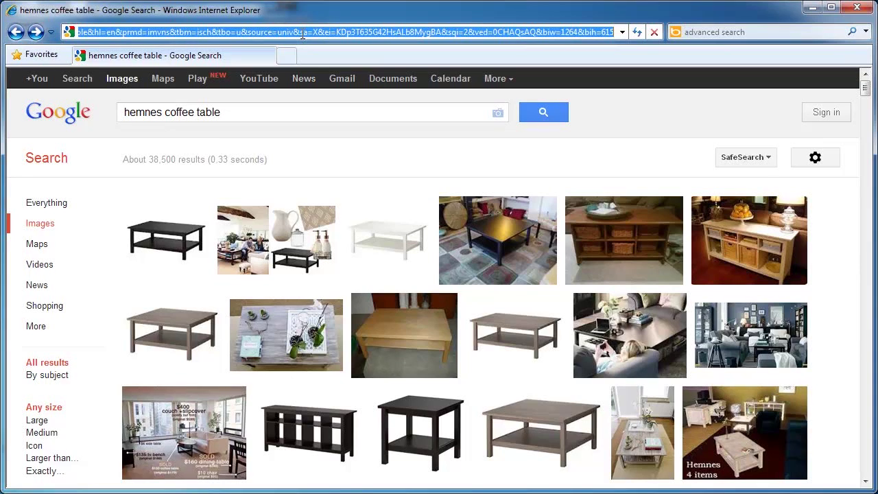
text(ww.)
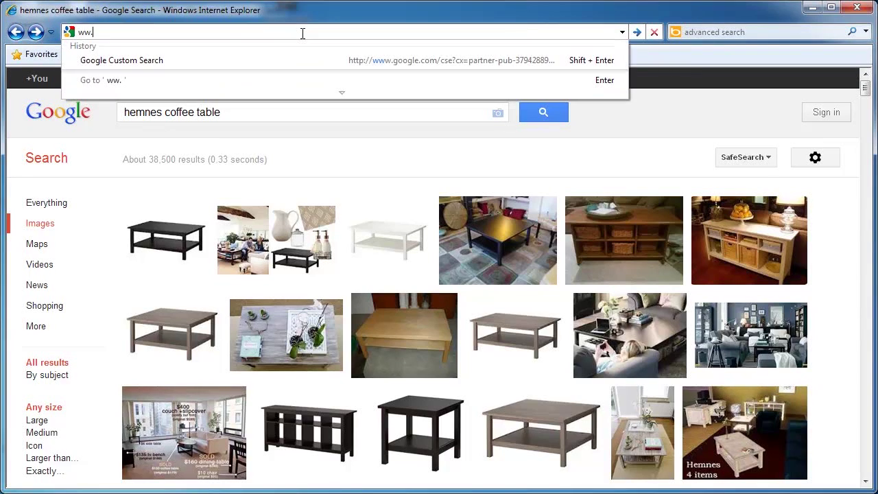
text(w.google.com)
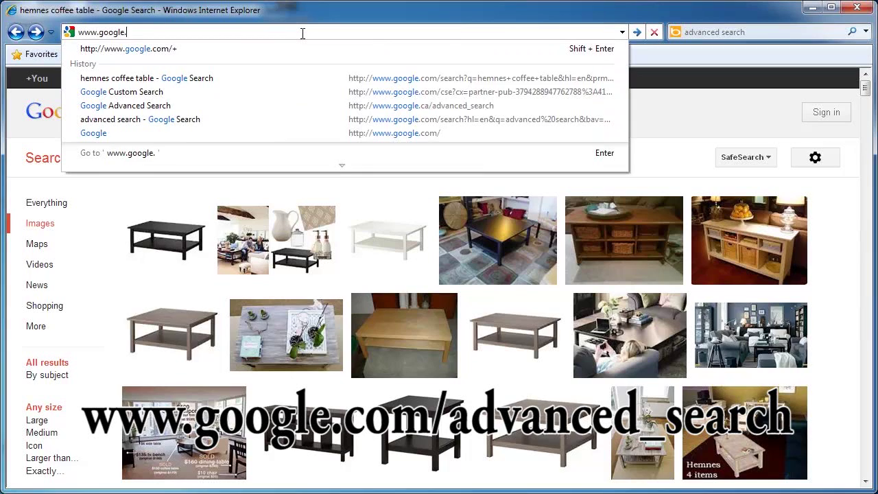
text(/advanced)
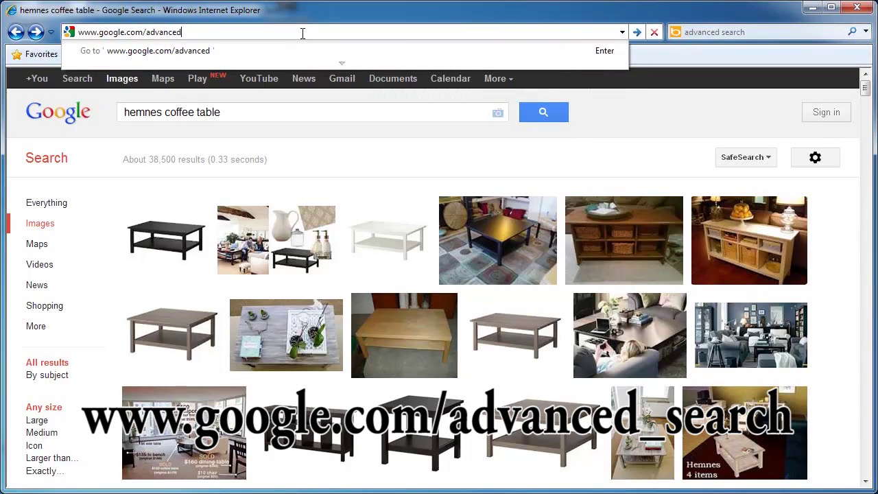
text(_search)
key(Return)
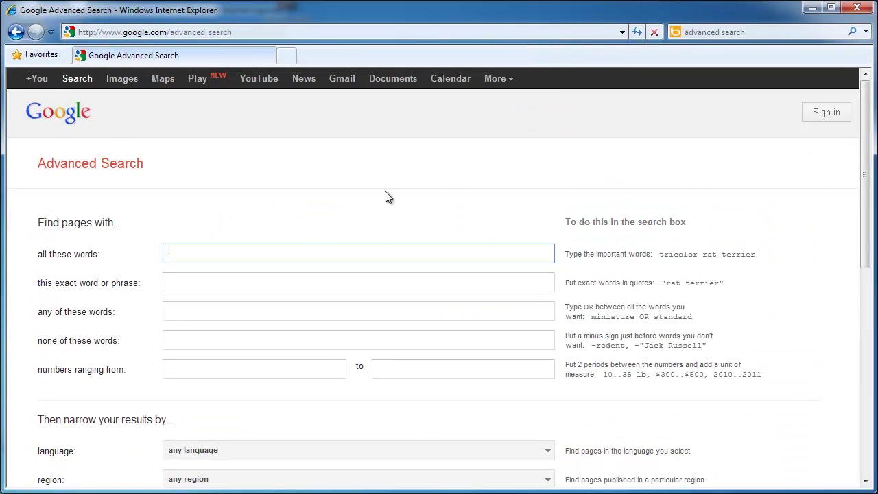
Step: Run an advanced search for all the words "hemnes coffee table", limited to the site craigslist.org
text(hemnes coffee table)
scroll(353, 269, down, 2)
scroll(353, 275, down, 2)
click(333, 289)
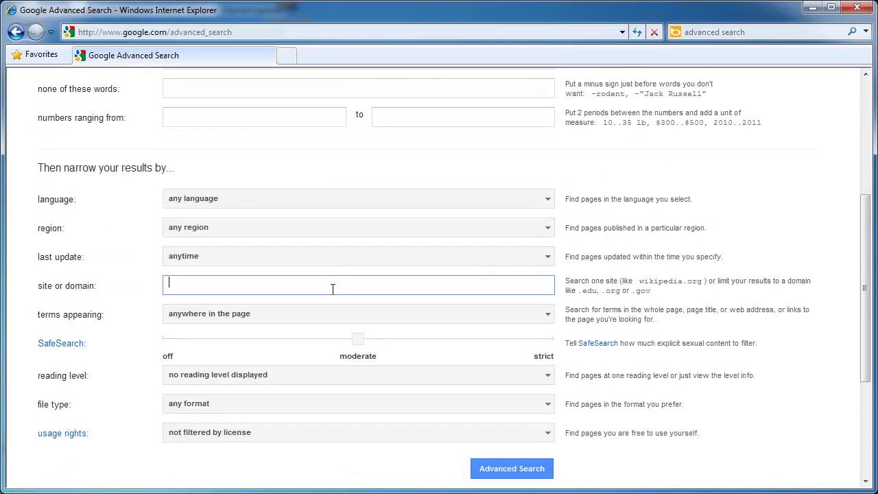
text(craigslist.org)
click(687, 341)
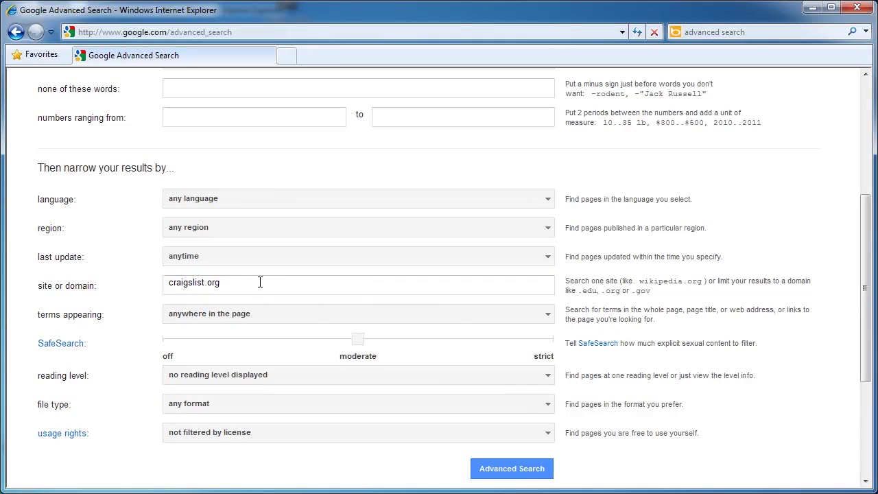
click(512, 469)
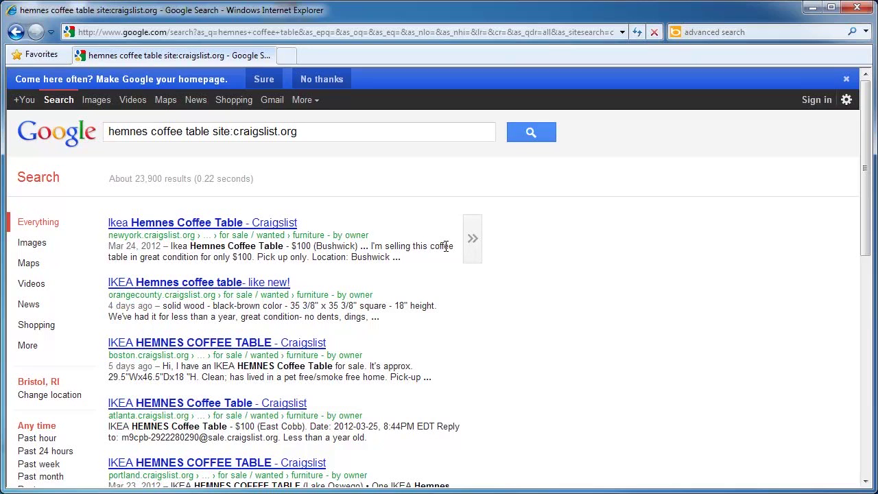
Step: Open the New York Craigslist listing "Ikea Hemnes Coffee Table" from the results and view its photo of the table
scroll(446, 248, down, 3)
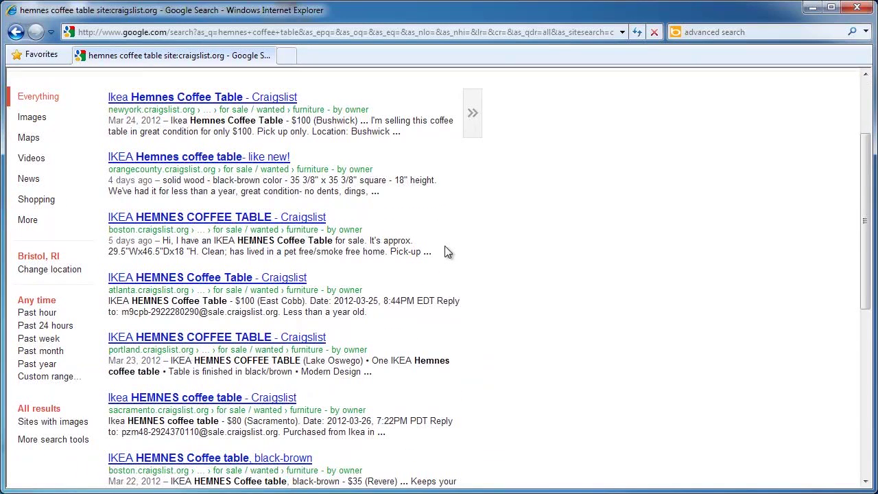
click(227, 98)
scroll(446, 237, down, 5)
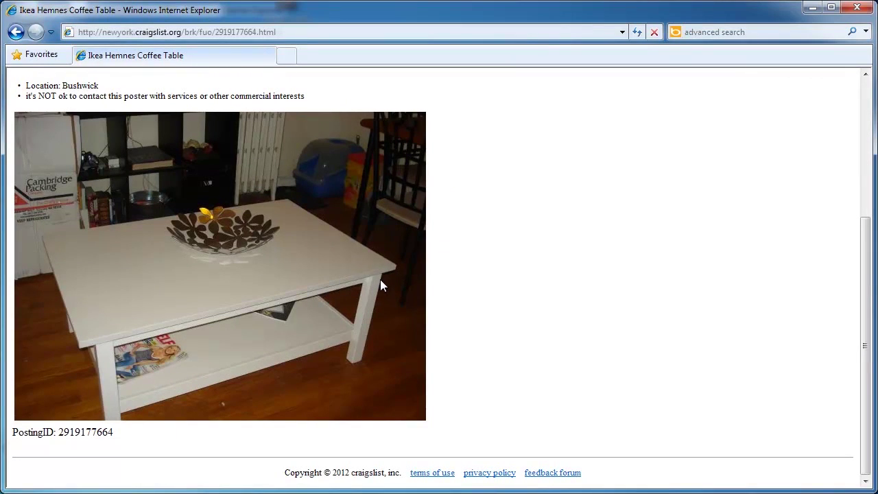
Step: Return to the Craigslist search results and open another Hemnes coffee table listing to look through its content
click(16, 32)
click(240, 158)
scroll(444, 275, down, 3)
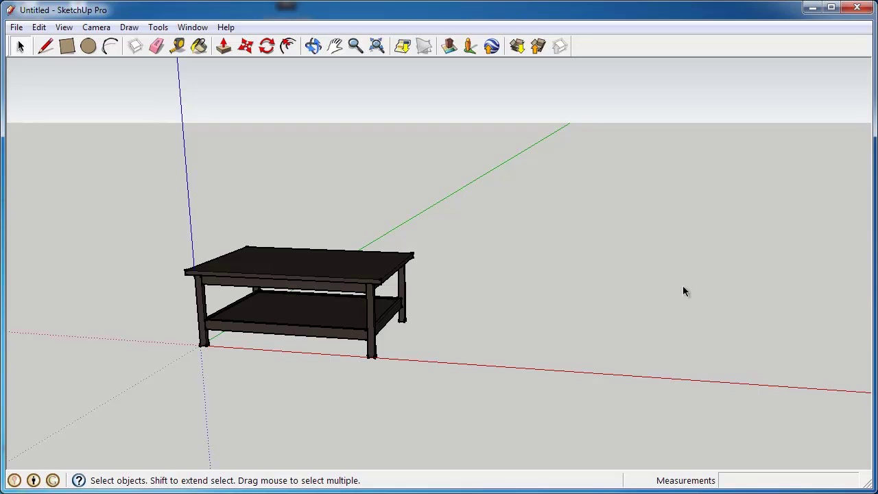
Step: Switch to SketchUp and draw a 46.5" by 29.5" ground rectangle along the red axis, beside the existing table model
middle_drag(689, 281, 606, 279)
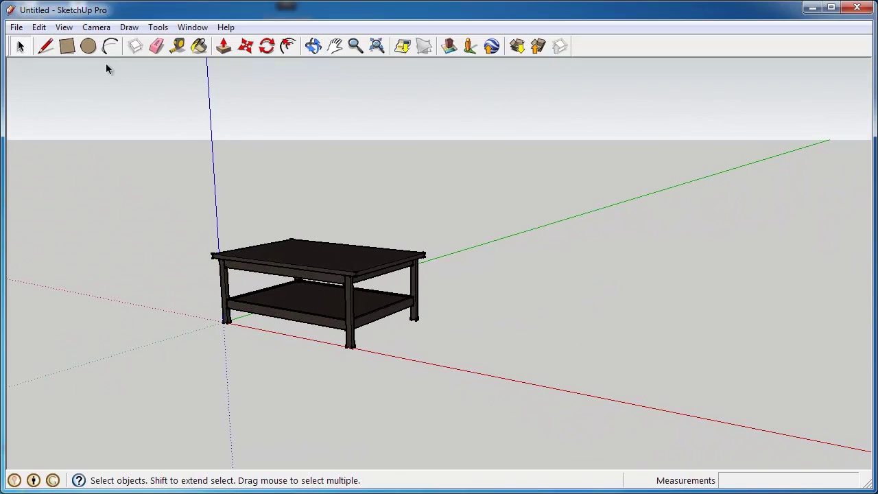
click(70, 49)
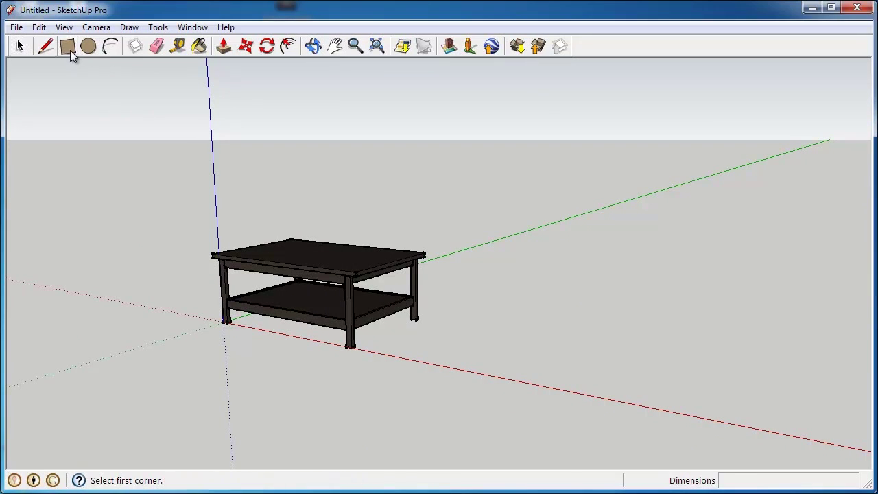
click(405, 358)
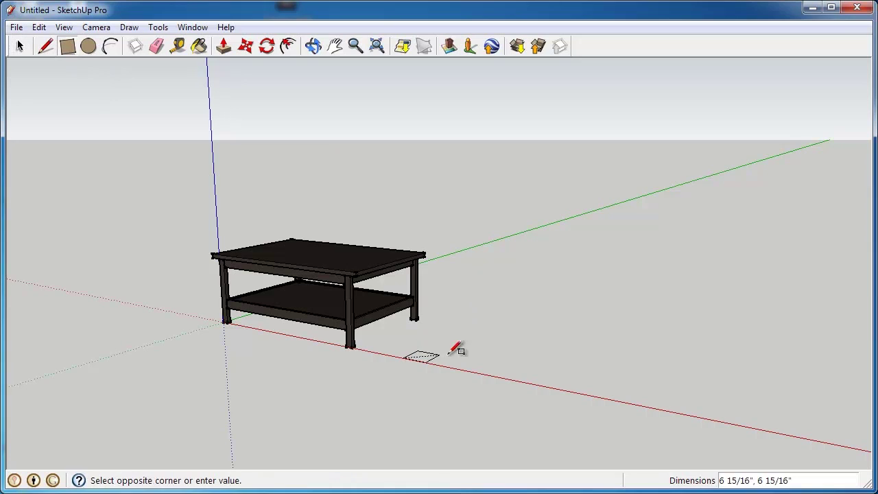
click(644, 347)
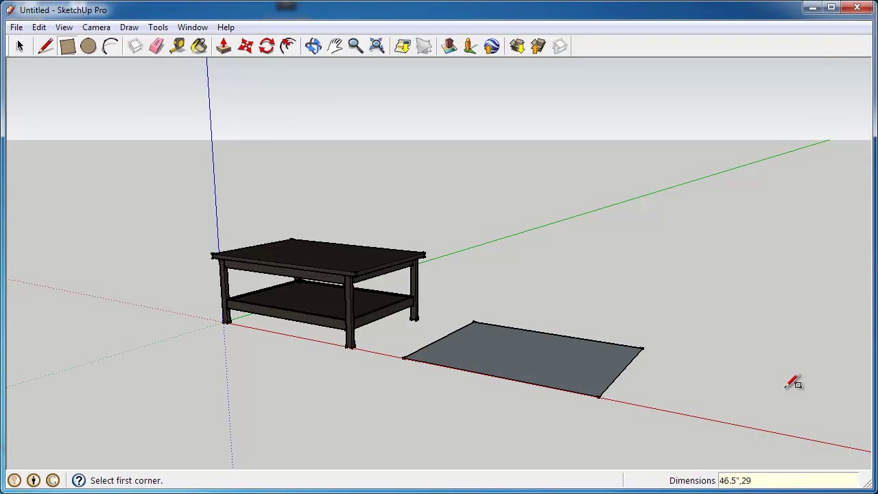
key(Return)
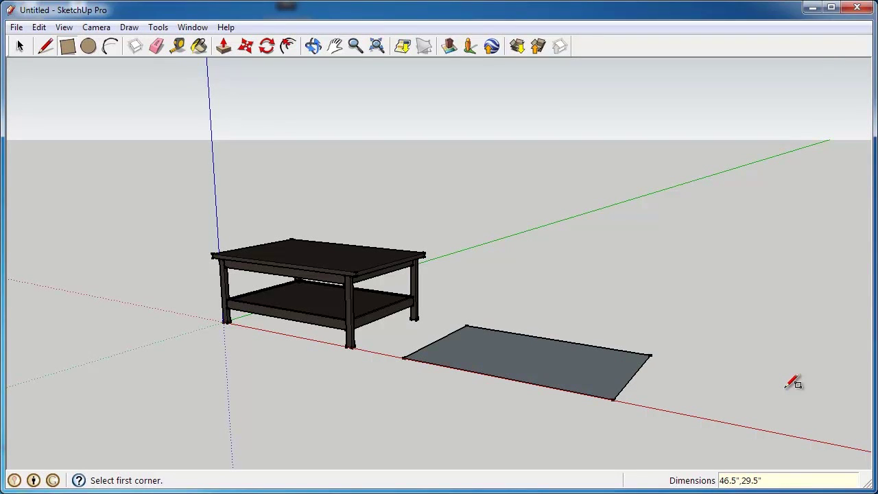
Step: Push/Pull the ground rectangle up 18 1/8" into a box
middle_drag(794, 383, 643, 402)
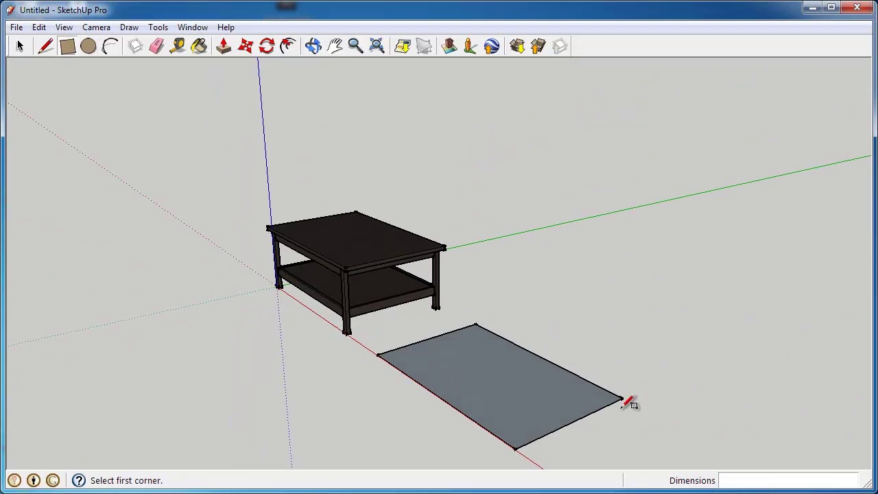
click(223, 47)
drag(489, 370, 517, 306)
text(18 1/8")
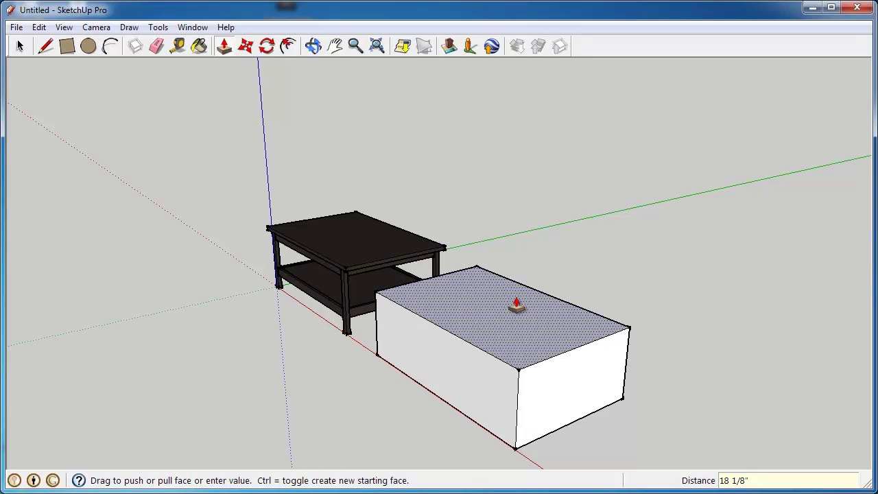
key(Return)
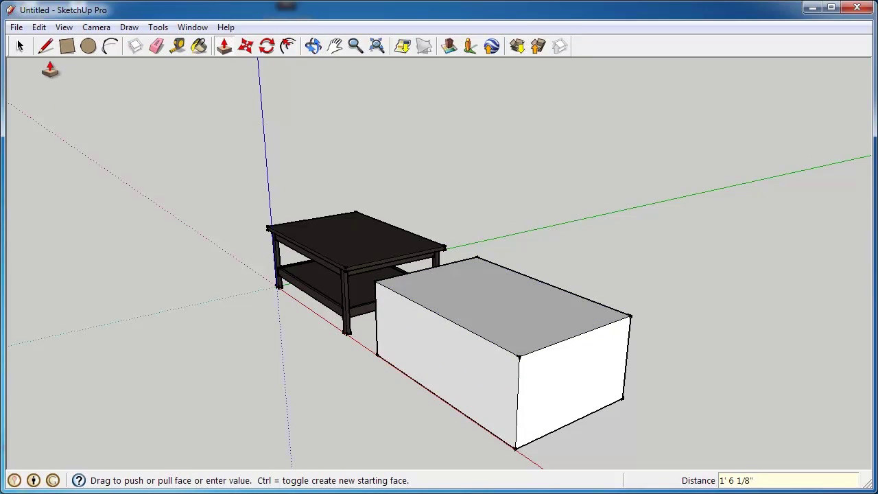
Step: Select the whole box with all its faces and edges and make it a group
click(20, 46)
triple_click(467, 337)
right_click(467, 337)
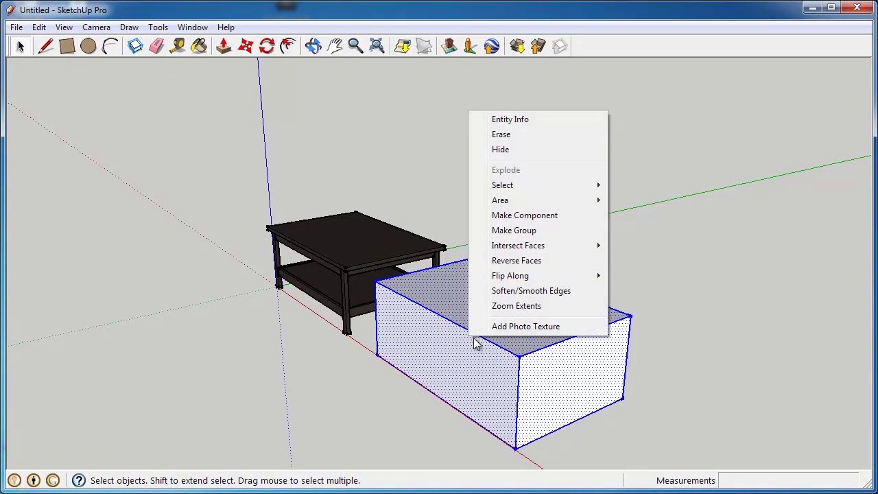
click(562, 233)
Step: Examine the dark table model beside the grouped box from several angles, comparing their overall size and the table's parts
middle_drag(562, 307, 337, 368)
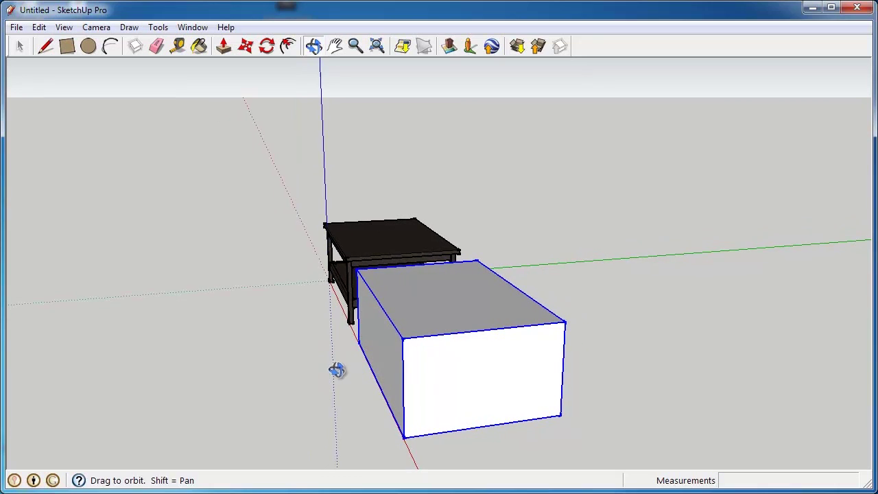
middle_drag(379, 328, 696, 392)
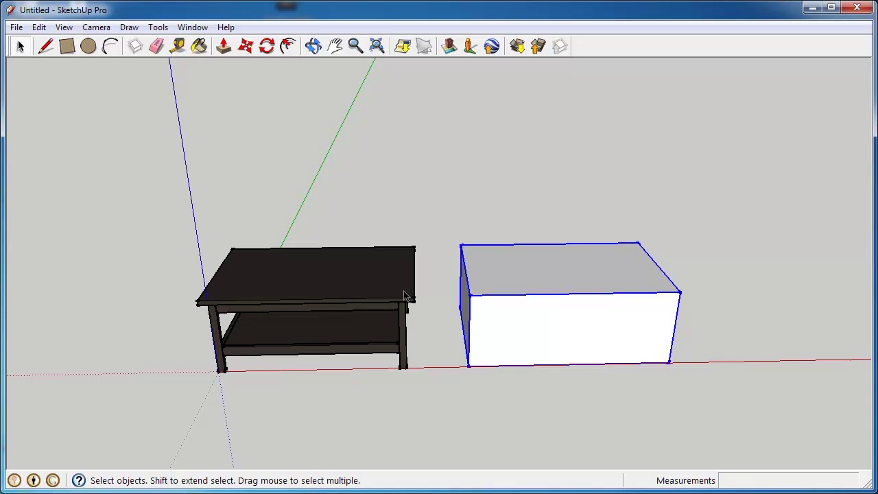
middle_drag(211, 323, 298, 244)
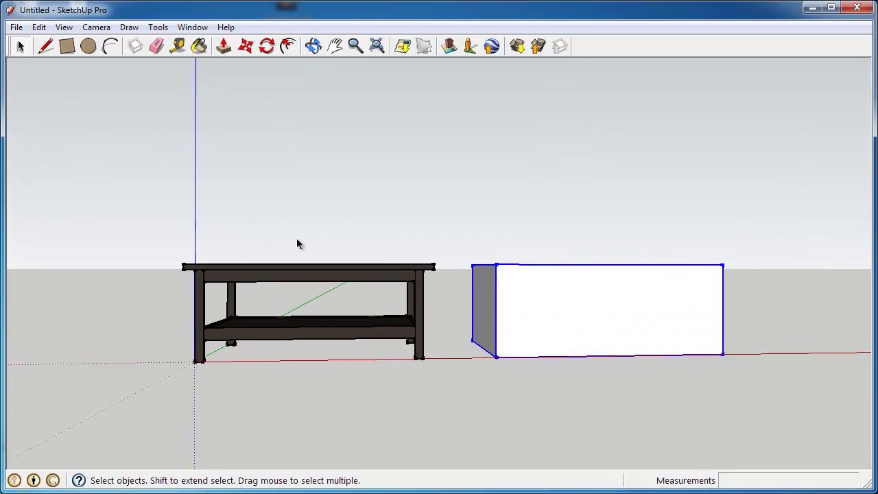
scroll(297, 244, up, 3)
middle_drag(454, 290, 374, 367)
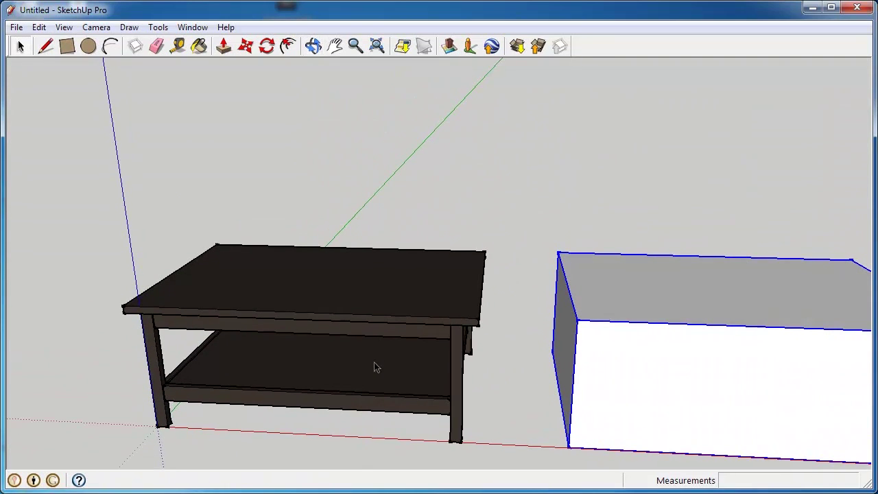
middle_drag(506, 327, 259, 256)
scroll(259, 256, down, 2)
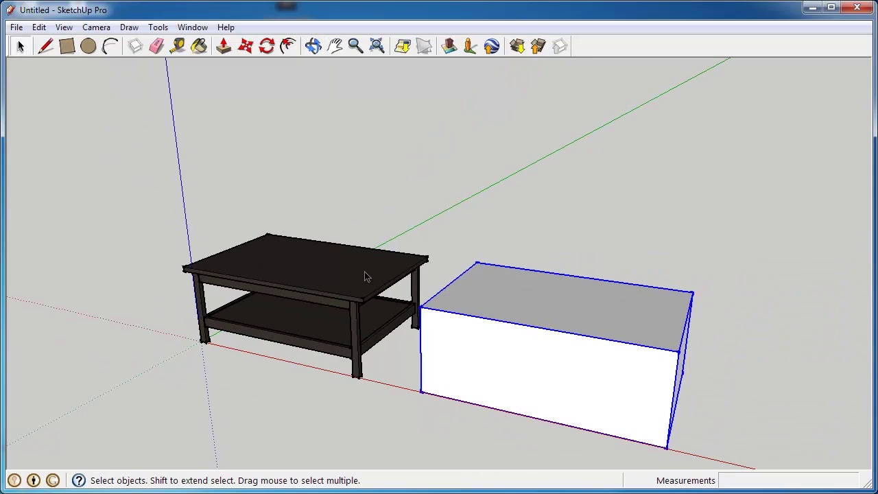
Step: Draw a rectangle corner to corner over the box's top face and Push/Pull it up 1" into a tabletop slab
click(70, 48)
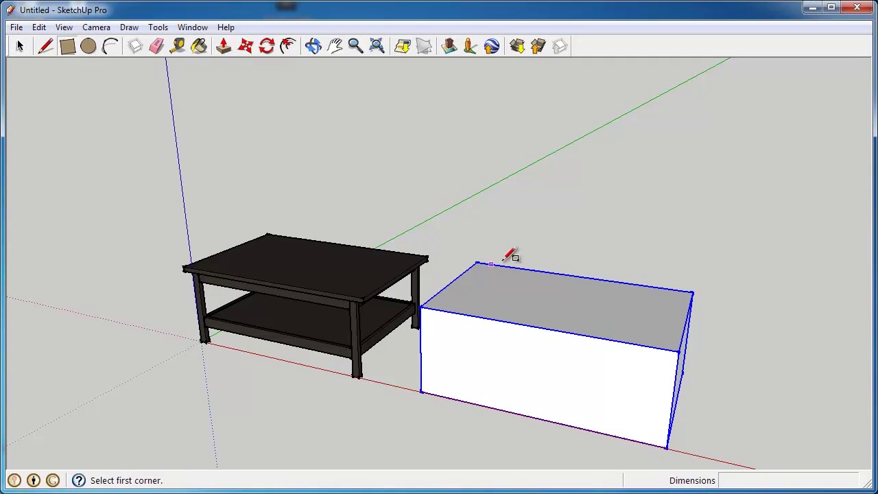
scroll(520, 259, down, 1)
scroll(638, 302, up, 3)
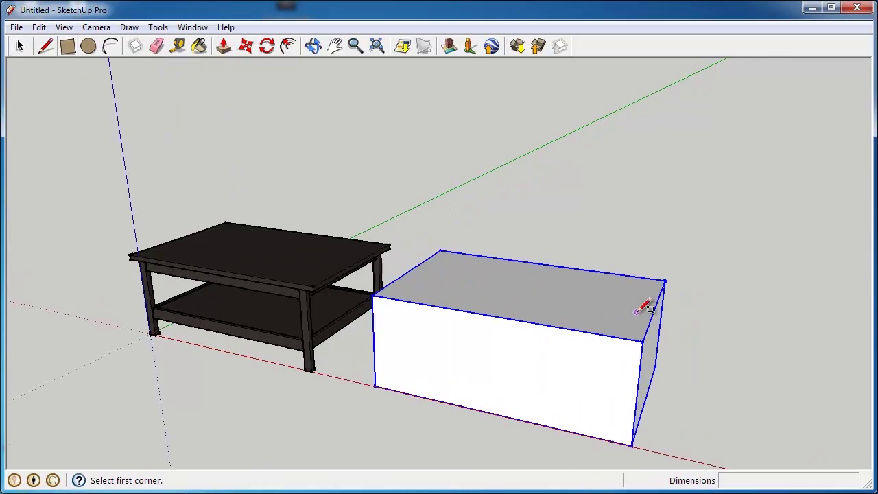
click(425, 246)
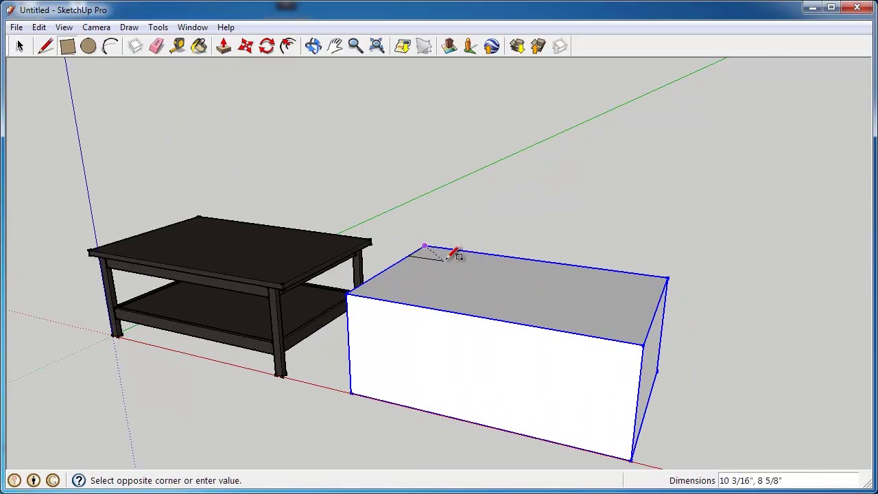
click(643, 343)
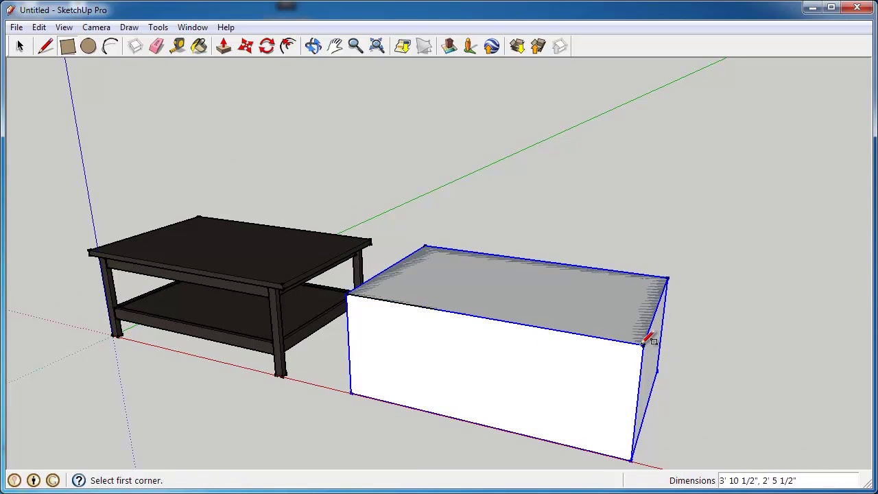
click(223, 47)
click(476, 286)
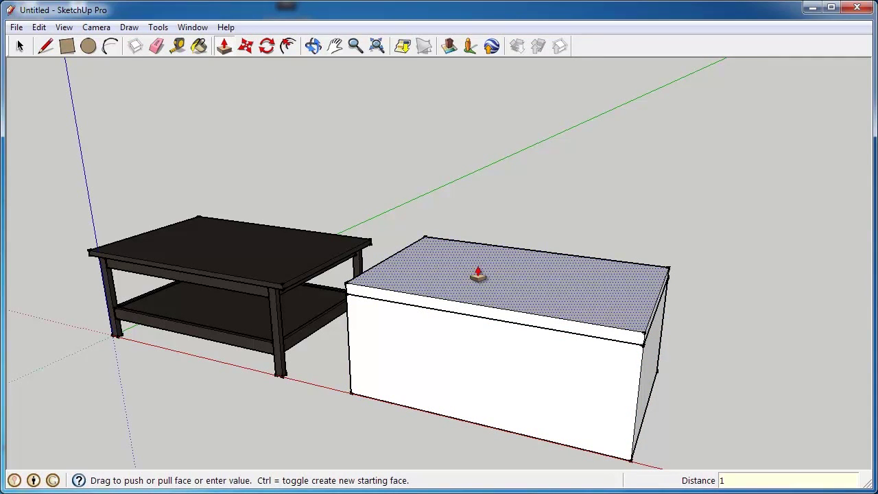
key(Return)
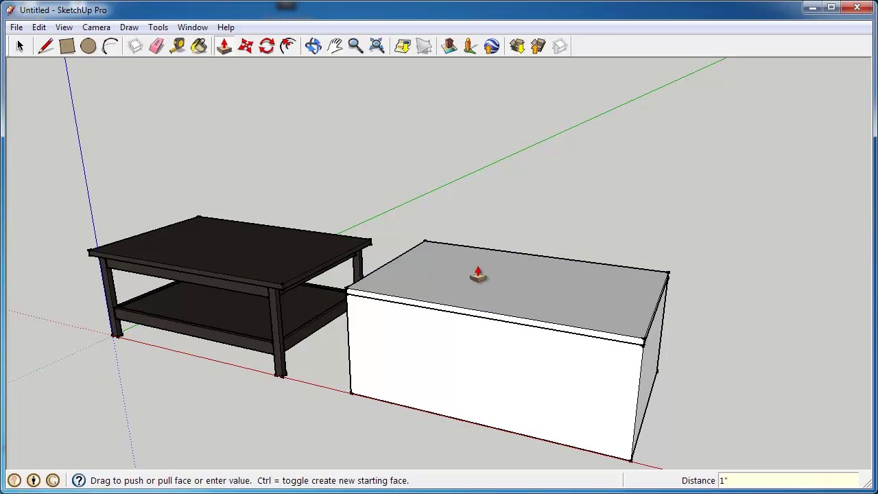
Step: Select the 1" tabletop slab on the box and make it a group
click(20, 46)
double_click(527, 283)
right_click(528, 283)
click(610, 405)
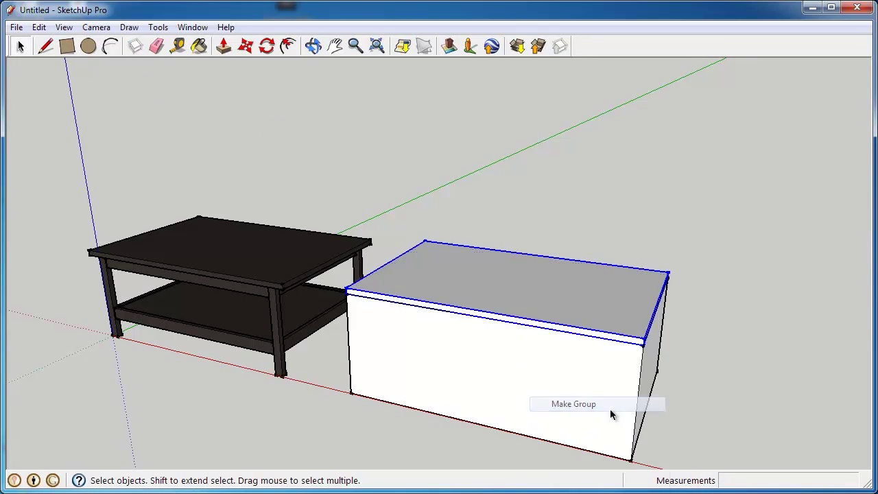
Step: Move the slab group off the box onto the ground, placing it on the red axis about 2' beyond the box
click(247, 48)
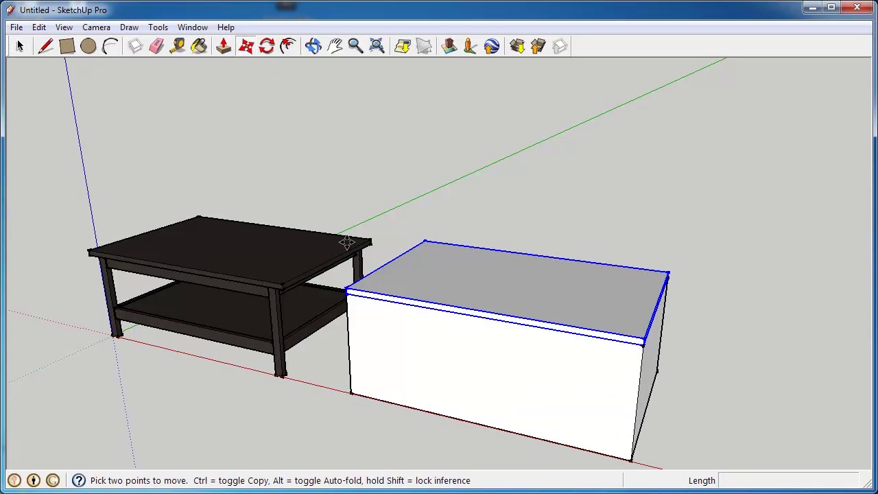
scroll(346, 295, down, 3)
click(366, 304)
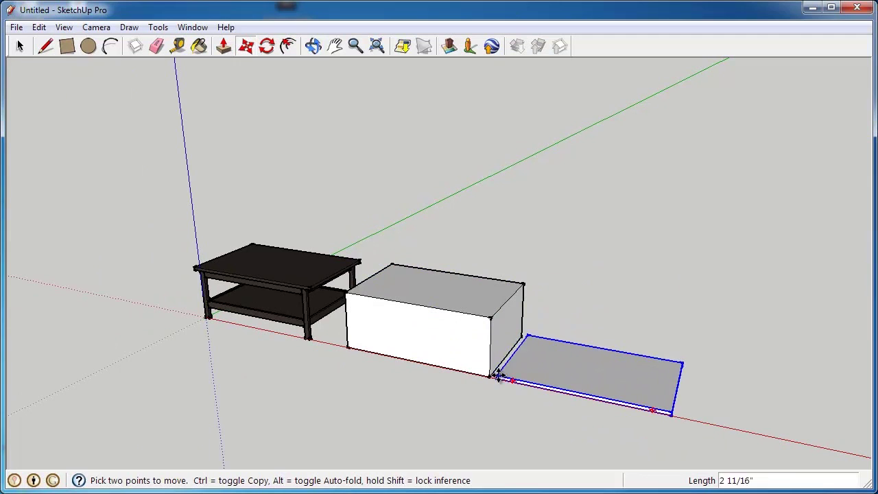
click(581, 398)
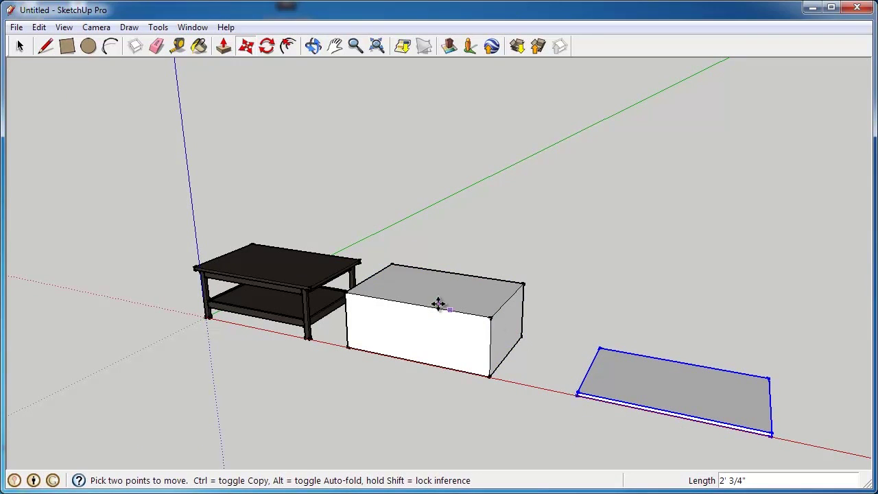
Step: Use the Tape Measure tool to place a guide 2" inside the slab's short edge farthest from the box
scroll(467, 309, down, 3)
middle_drag(584, 369, 514, 365)
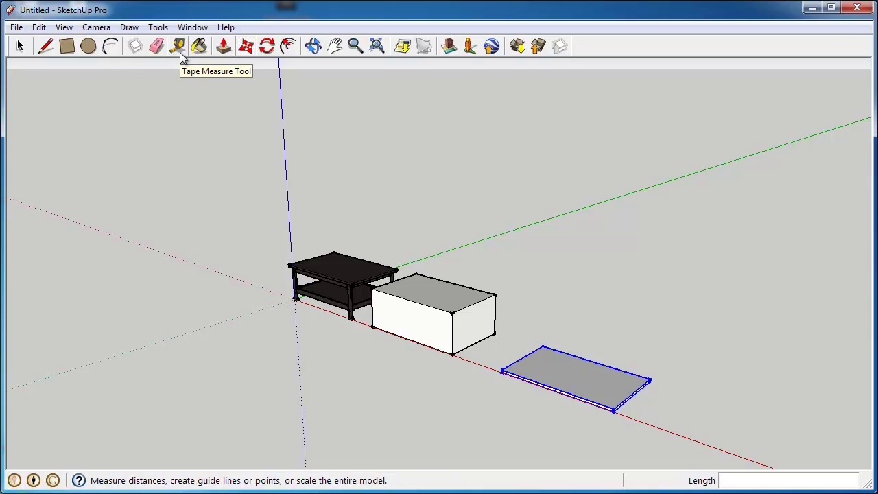
key(m)
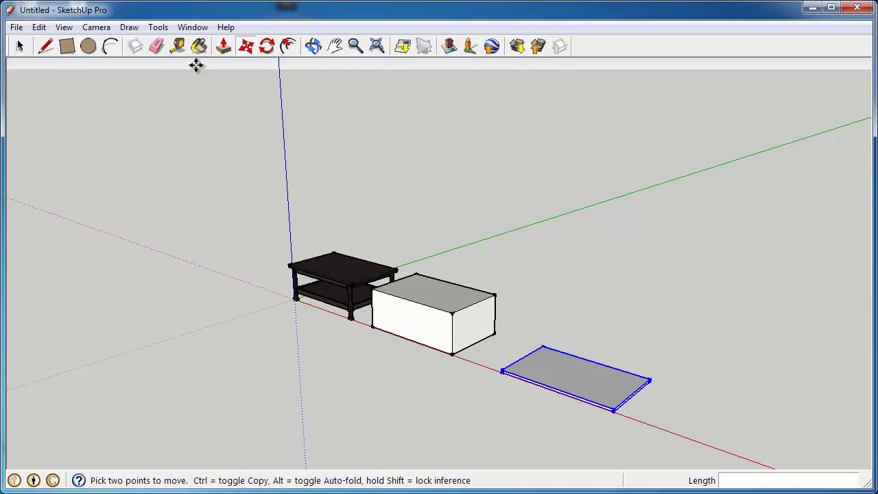
click(178, 46)
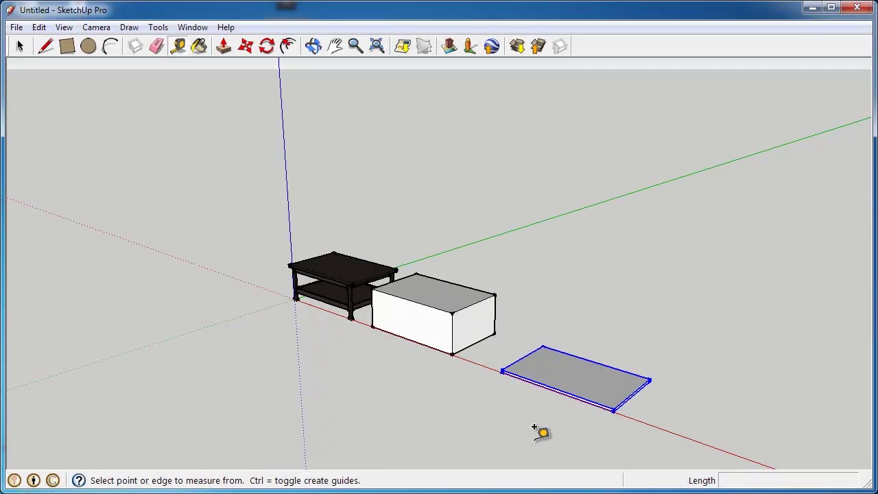
scroll(604, 417, up, 4)
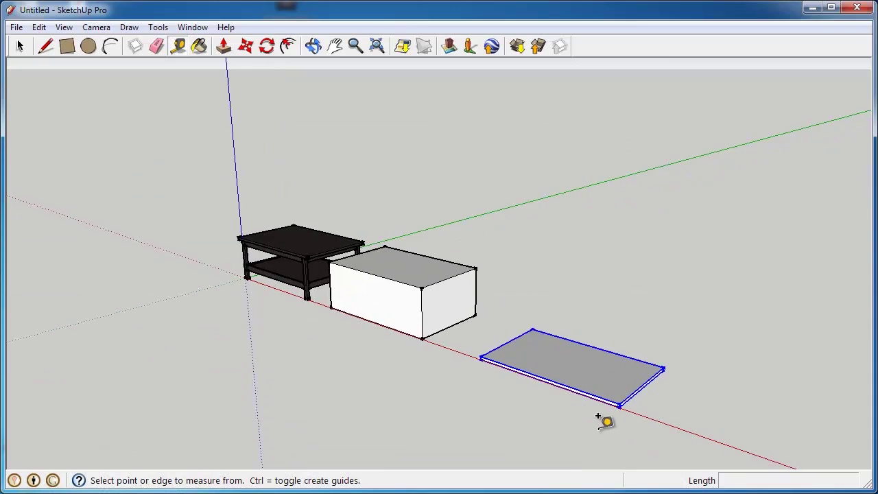
scroll(636, 388, up, 2)
middle_drag(594, 324, 686, 373)
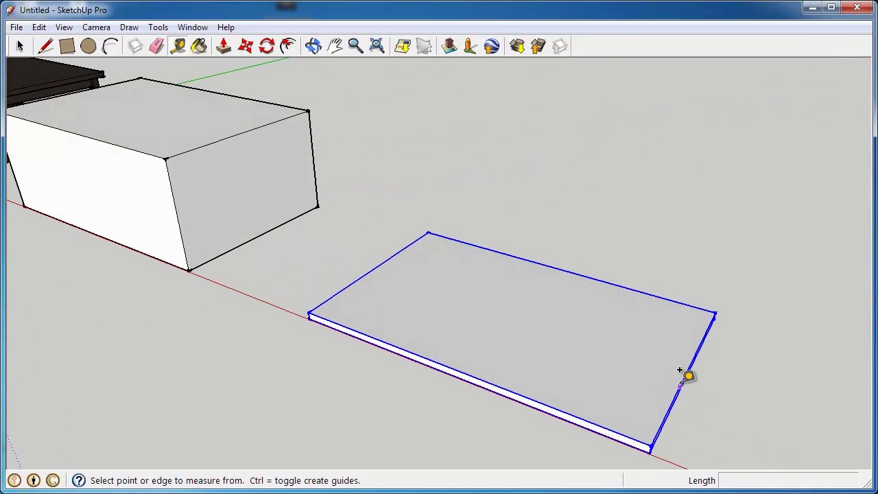
click(680, 370)
click(649, 364)
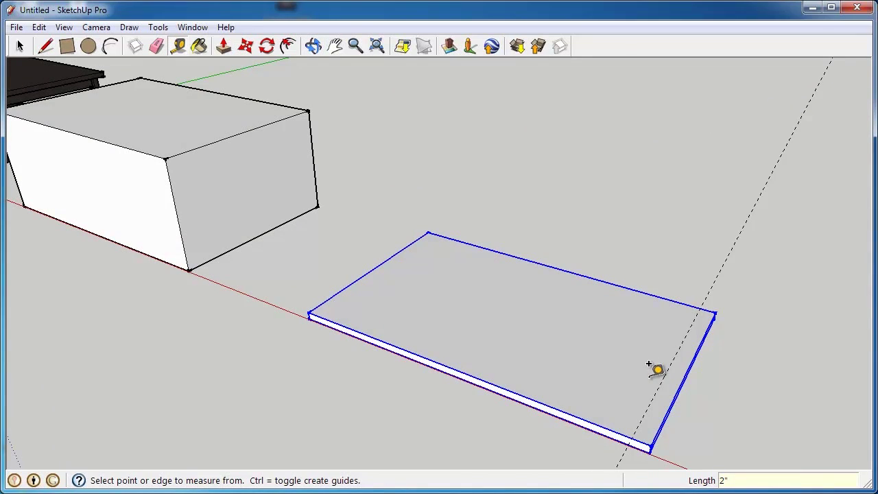
Step: Place parallel guides 0.5" inside both long edges of the slab's top face
click(594, 421)
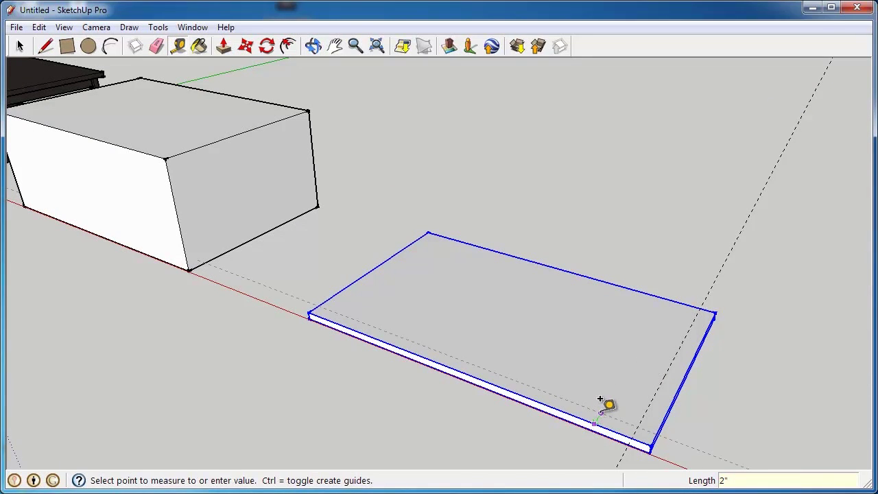
click(599, 399)
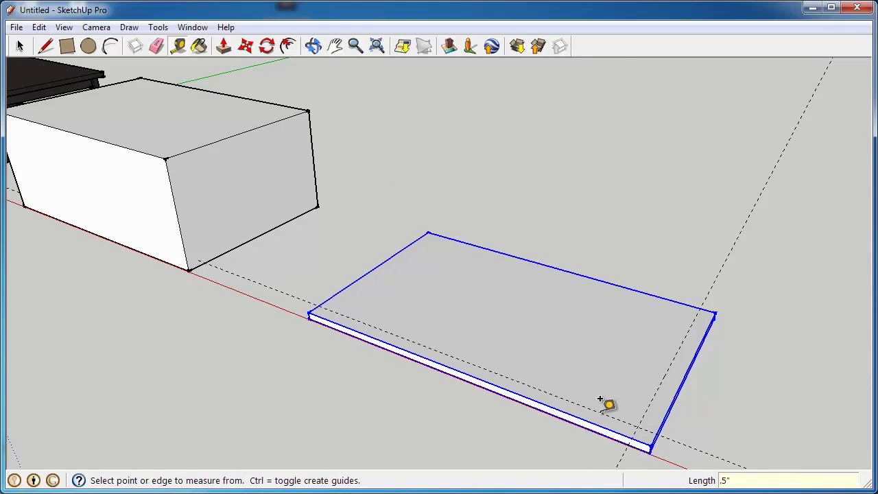
click(601, 400)
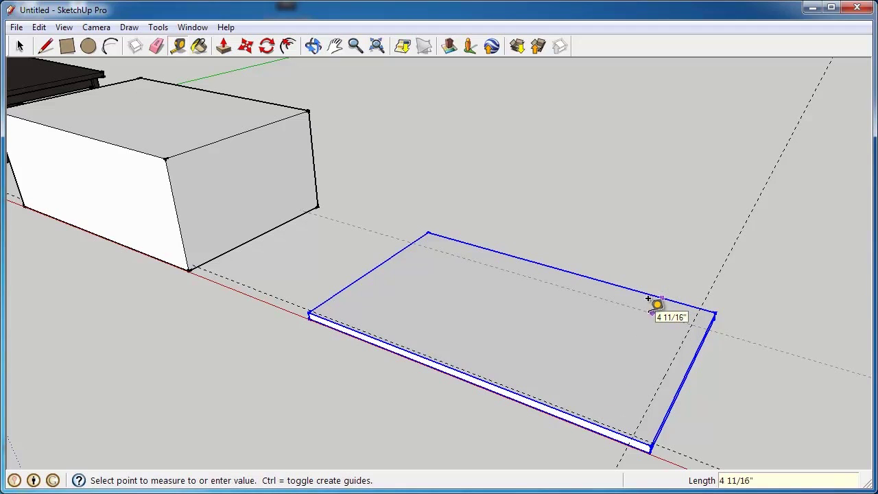
key(Return)
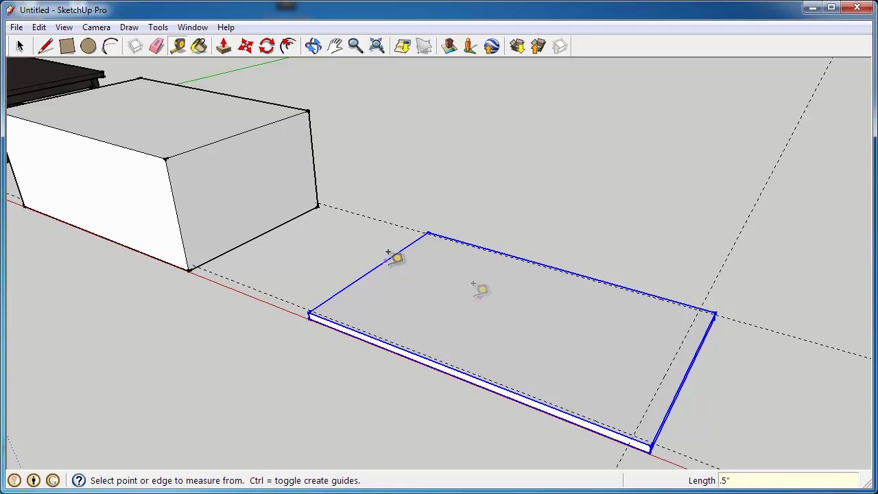
Step: Place a guide 2" inside the slab's short edge nearest the reference box
click(386, 261)
key(Escape)
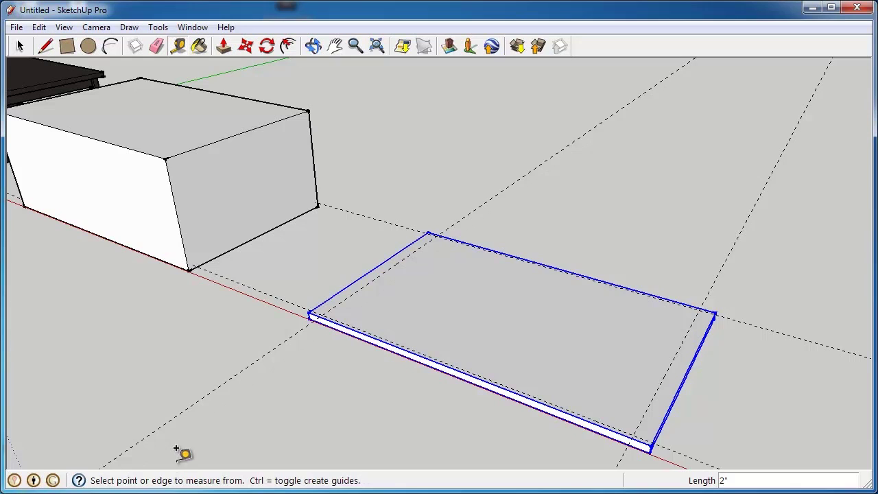
Step: Draw a 1.75" by 1.25" rectangle for a leg at the guide intersection nearest the box and red axis
middle_drag(268, 378, 229, 402)
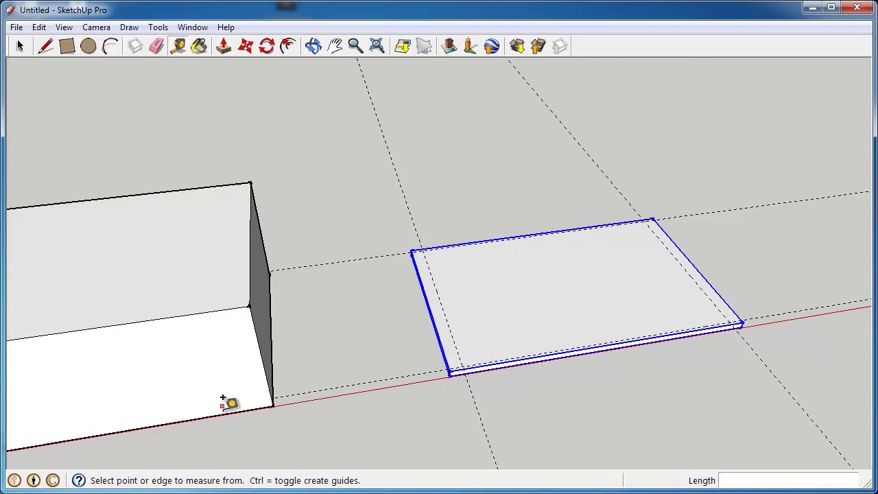
scroll(556, 329, up, 2)
scroll(591, 311, up, 2)
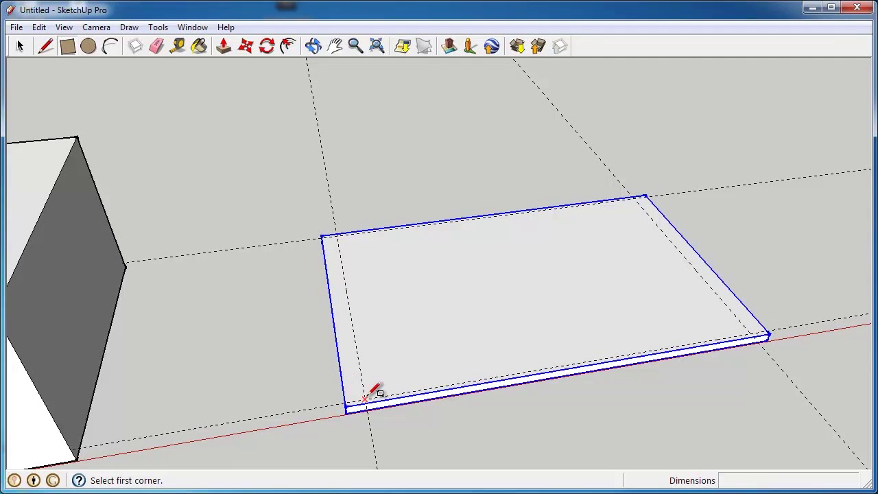
click(365, 398)
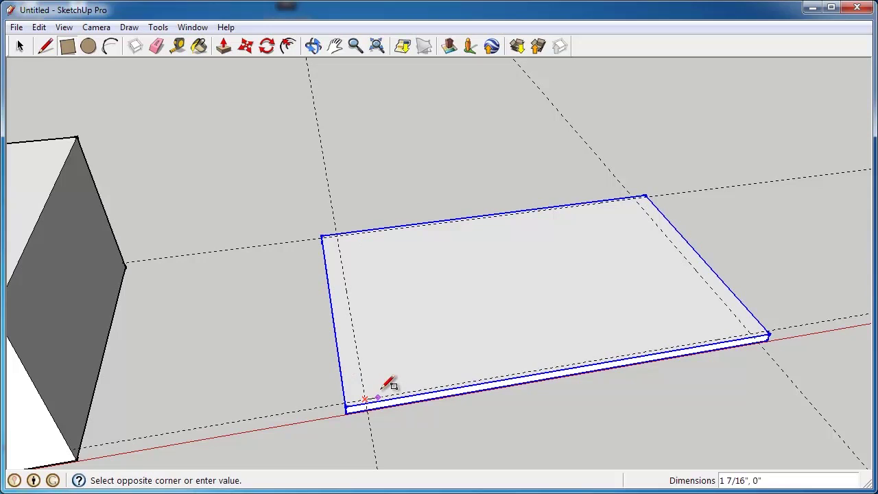
click(398, 380)
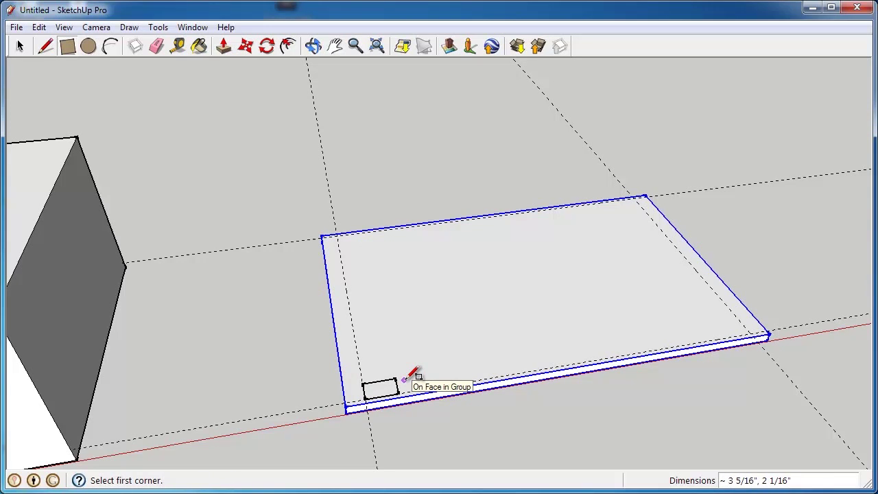
text(1.75",1.25)
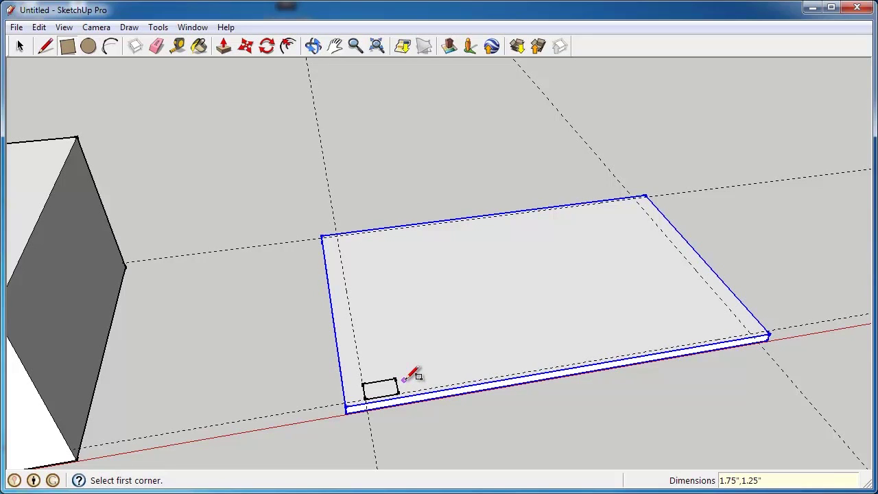
key(Return)
Step: Push/Pull the leg rectangle up 1' 5 1/8", level with the top of the reference box
middle_drag(374, 401, 502, 400)
scroll(593, 310, down, 1)
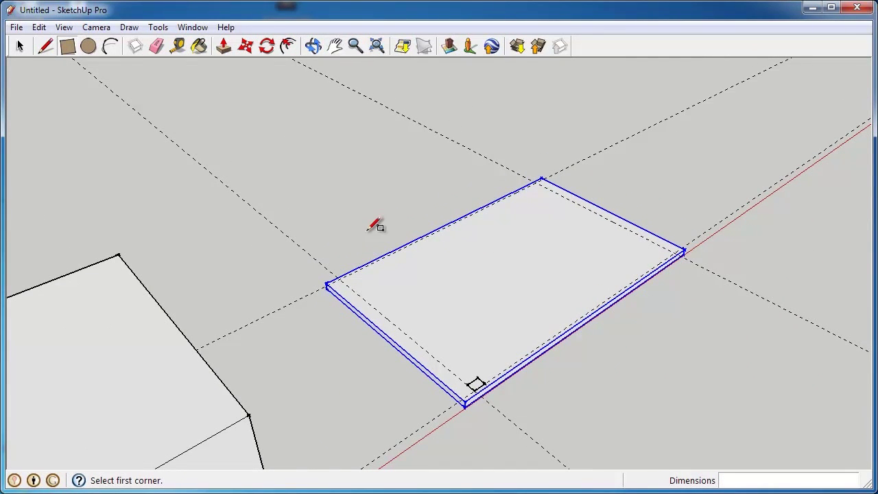
scroll(528, 227, down, 1)
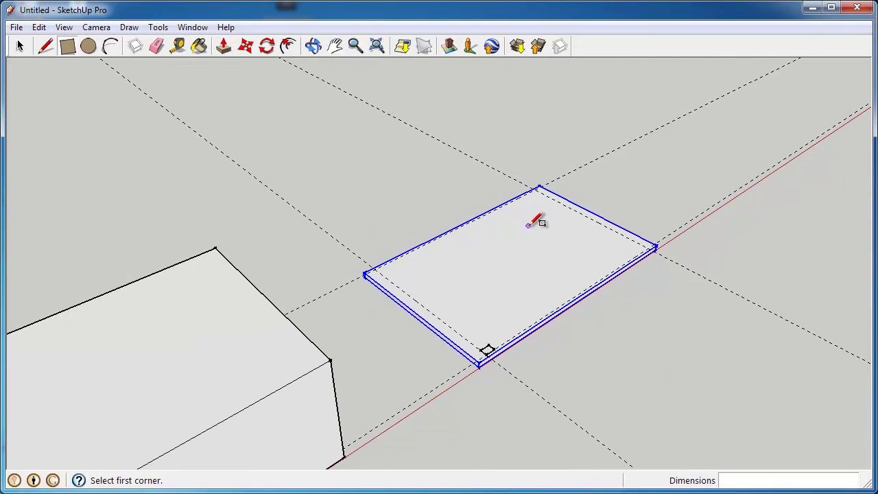
click(224, 47)
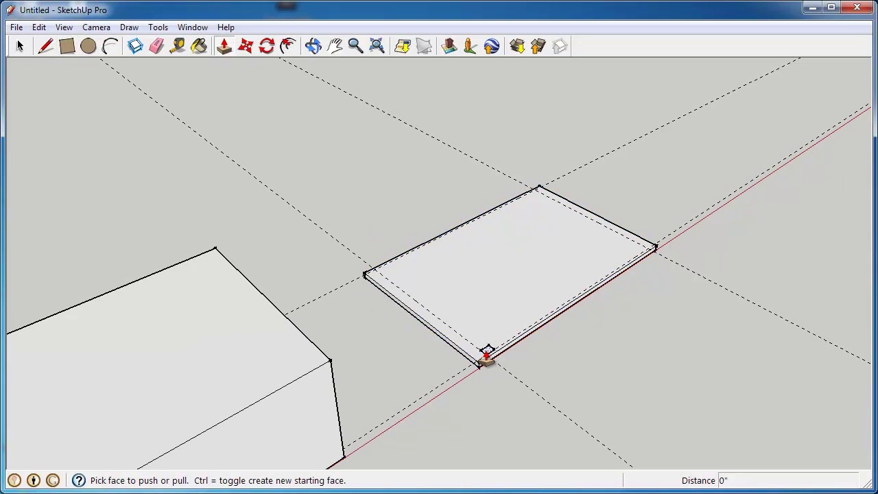
click(485, 355)
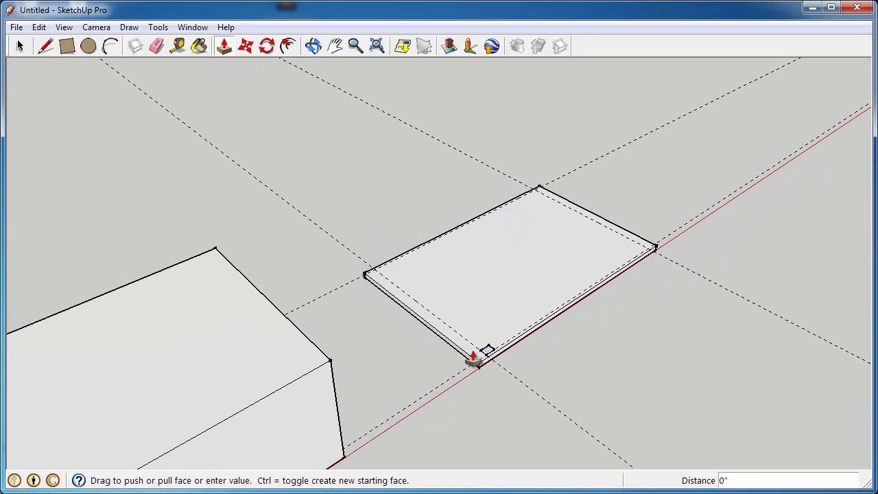
click(328, 369)
Step: Select the whole leg and make it a component named "legs"
scroll(641, 255, down, 3)
middle_drag(574, 257, 402, 314)
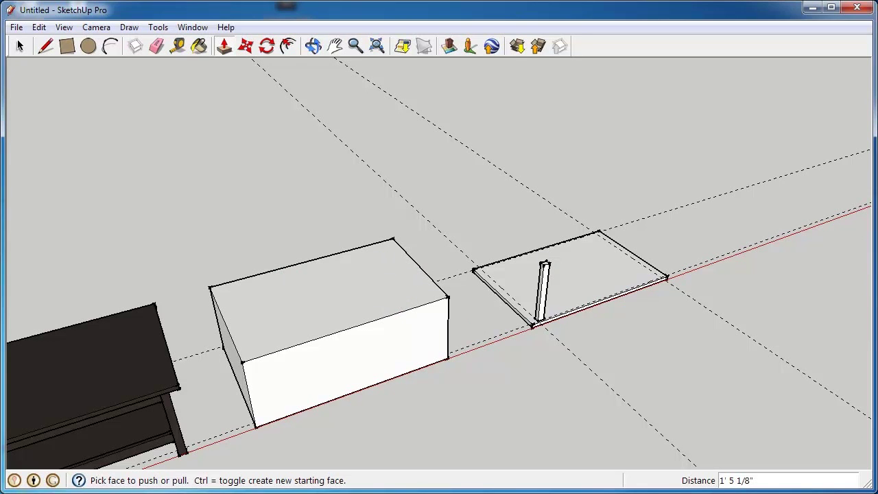
click(19, 46)
scroll(564, 271, up, 5)
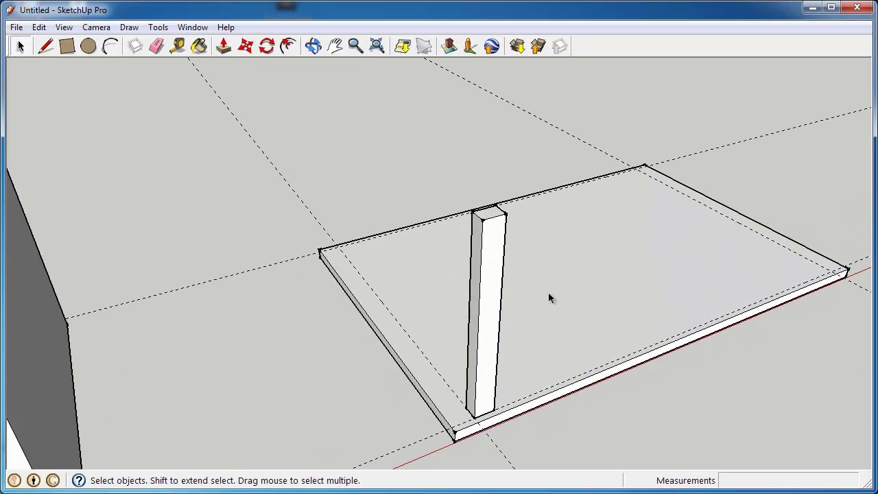
triple_click(492, 295)
right_click(490, 295)
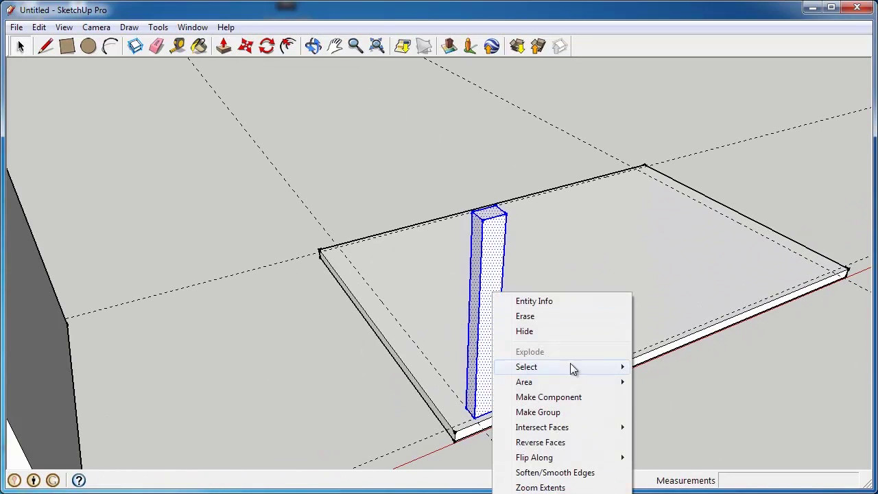
click(587, 399)
key(BackSpace)
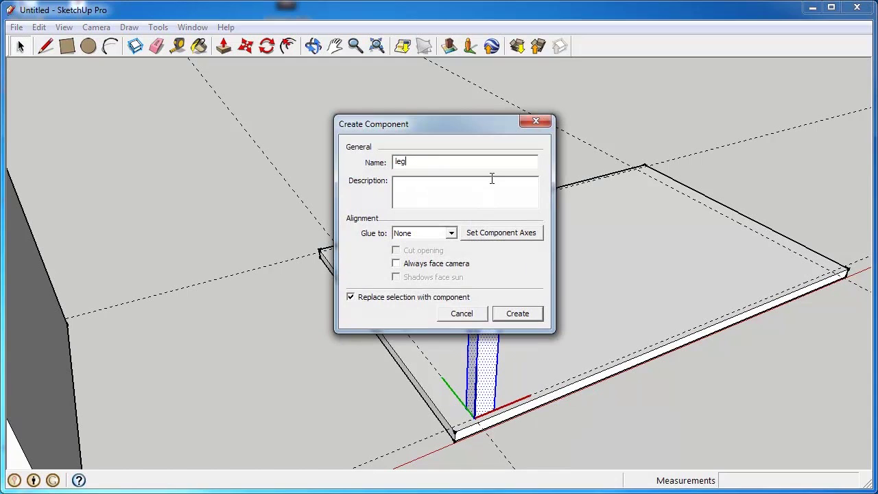
text(legs)
key(Return)
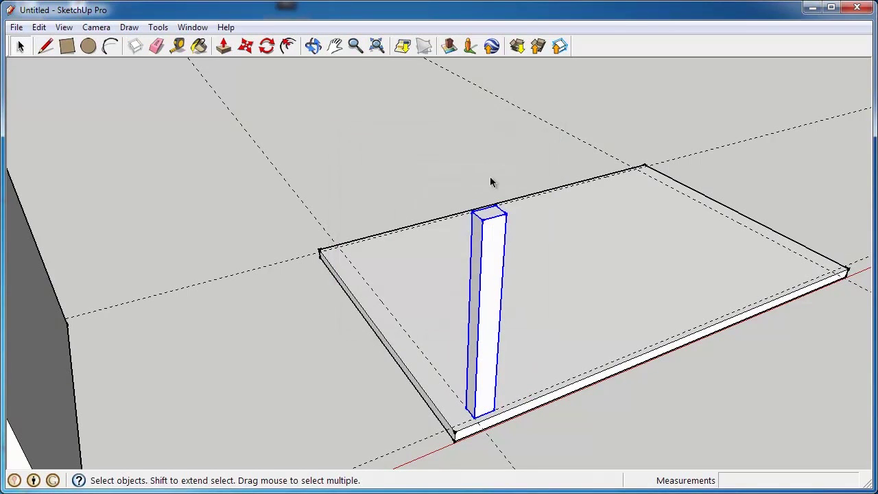
Step: Copy the leg with the Move tool along the short-edge guide to the guide intersection at the slab's other corner
middle_drag(454, 336, 641, 387)
middle_drag(405, 349, 401, 268)
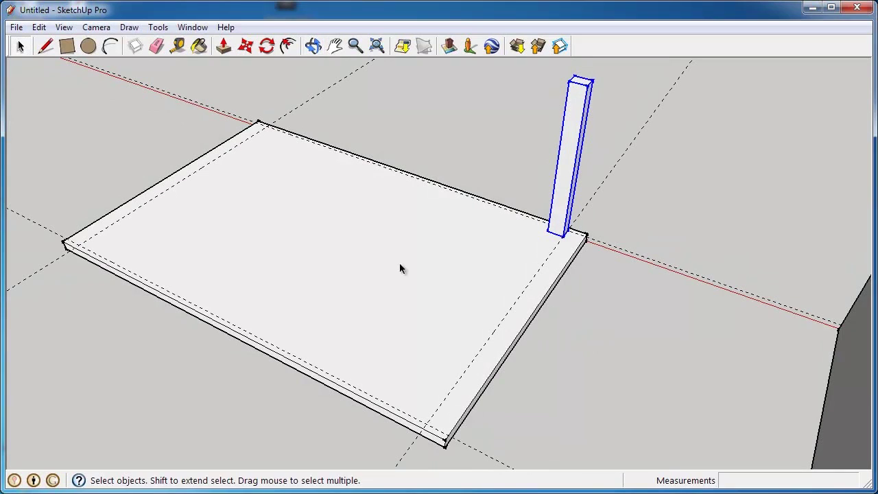
click(246, 46)
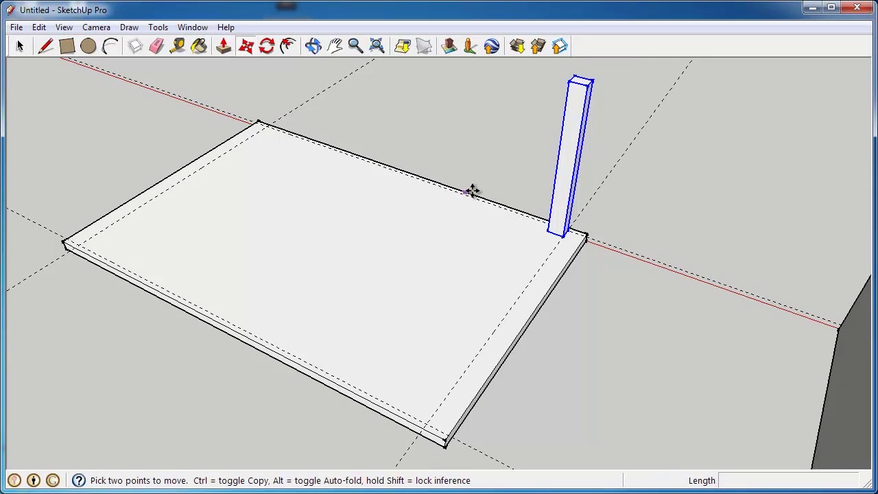
click(567, 239)
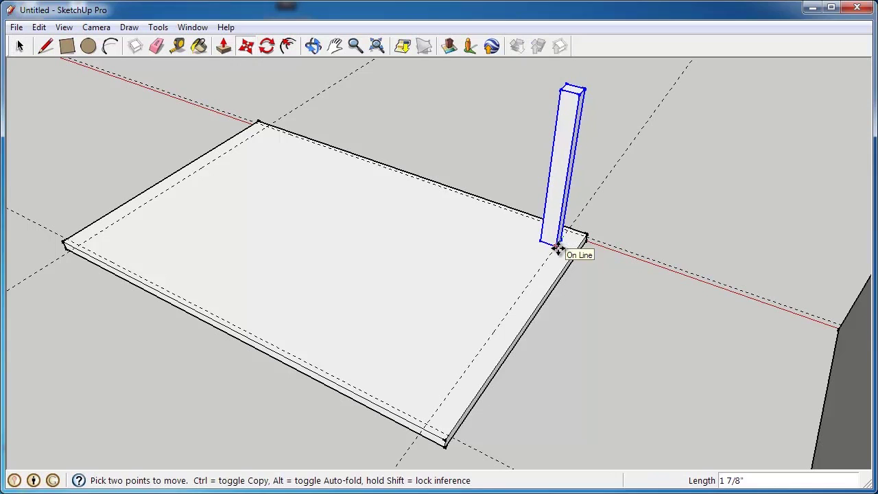
key(ctrl)
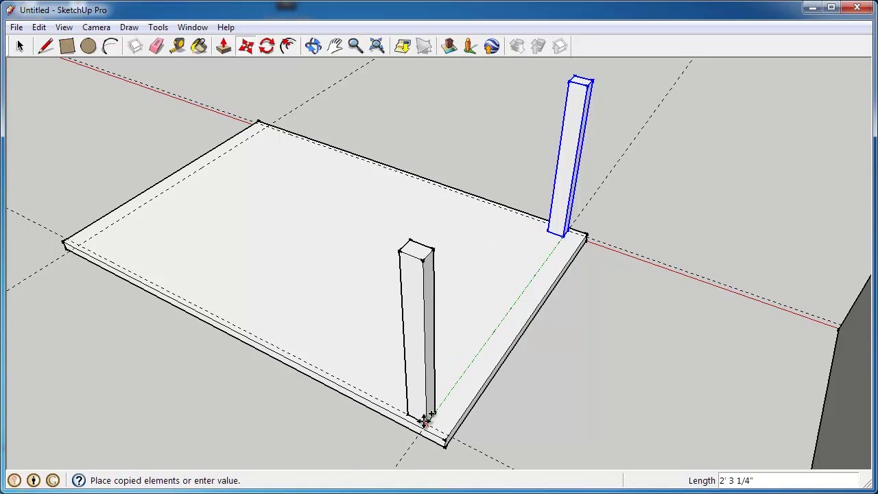
click(425, 420)
Step: Examine how the rails meet the legs on the dark reference coffee table model
middle_drag(506, 314, 629, 270)
scroll(705, 269, down, 3)
scroll(630, 247, down, 5)
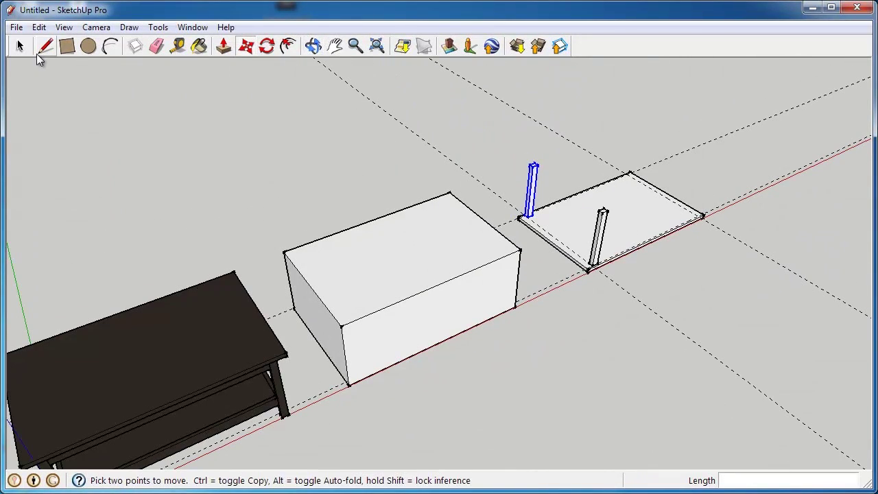
click(20, 46)
middle_drag(265, 349, 466, 220)
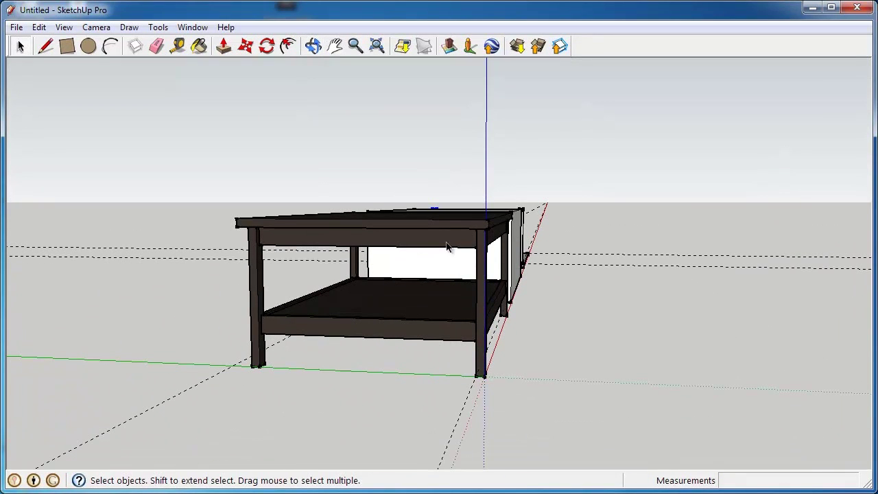
middle_drag(396, 292, 255, 378)
scroll(579, 238, up, 5)
middle_drag(470, 336, 440, 374)
scroll(407, 298, down, 2)
scroll(514, 284, up, 1)
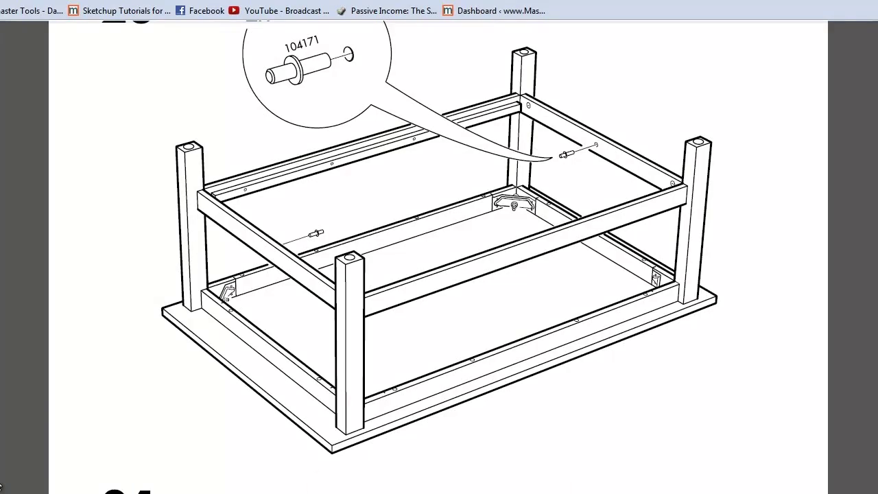
Step: Review the IKEA assembly instructions back to step 15, where the rails are joined to the legs
scroll(720, 273, up, 6)
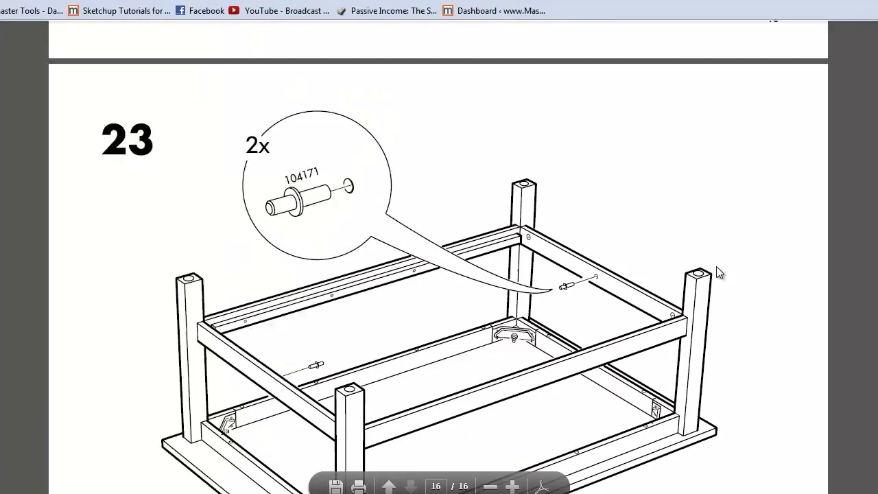
scroll(718, 268, up, 5)
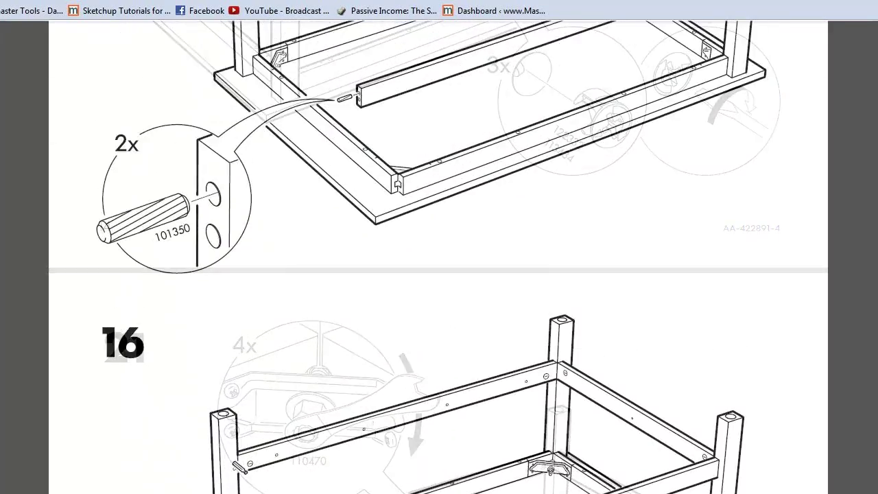
scroll(439, 258, up, 4)
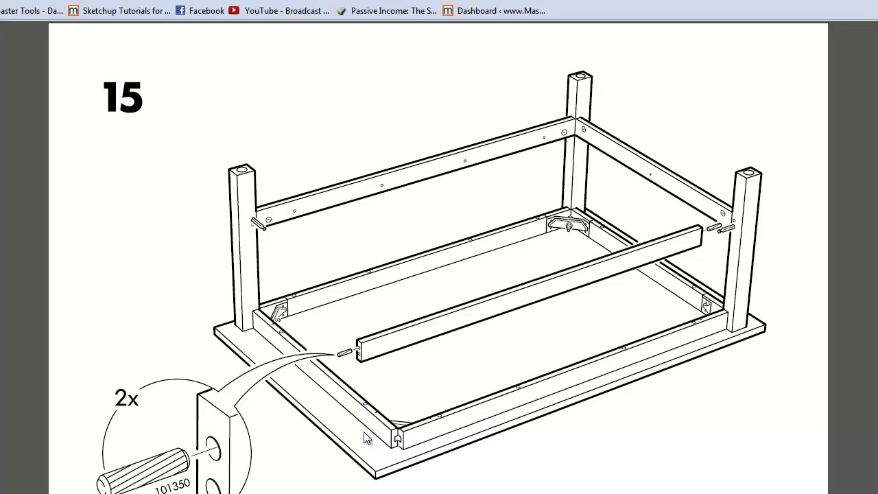
Step: Return to SketchUp and draw a 3/4" wide rectangle on the slab between the two legs, along their inner corners
mouse_move(119, 493)
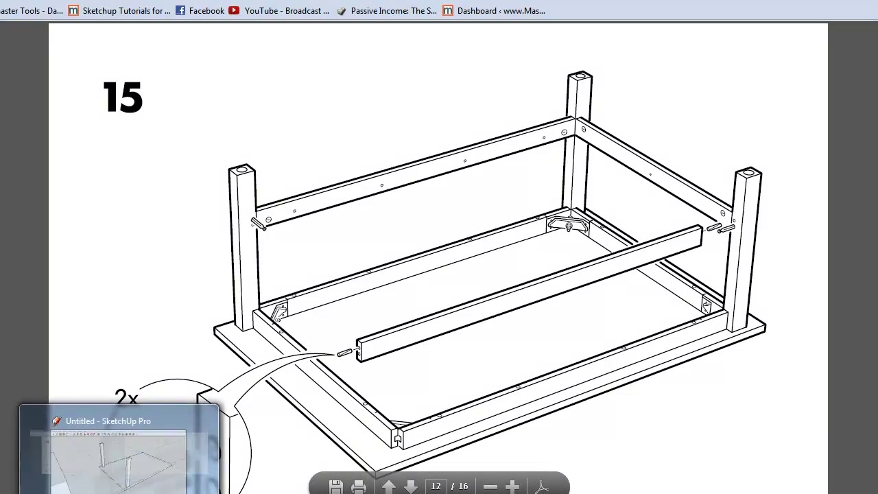
click(117, 450)
middle_drag(584, 312, 318, 331)
key(r)
middle_drag(442, 337, 343, 351)
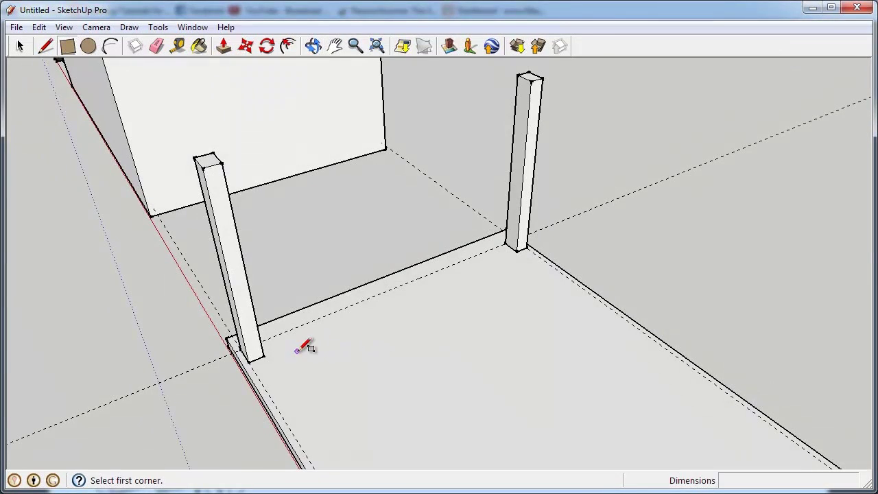
click(264, 356)
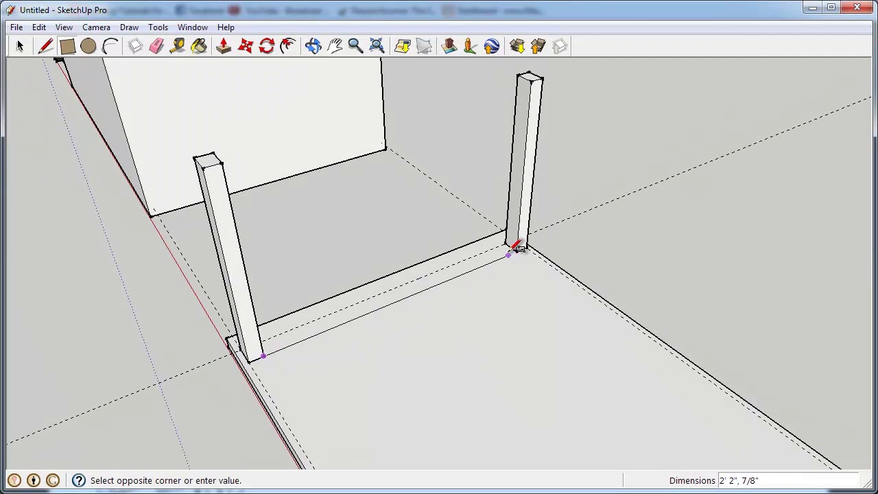
scroll(512, 251, up, 5)
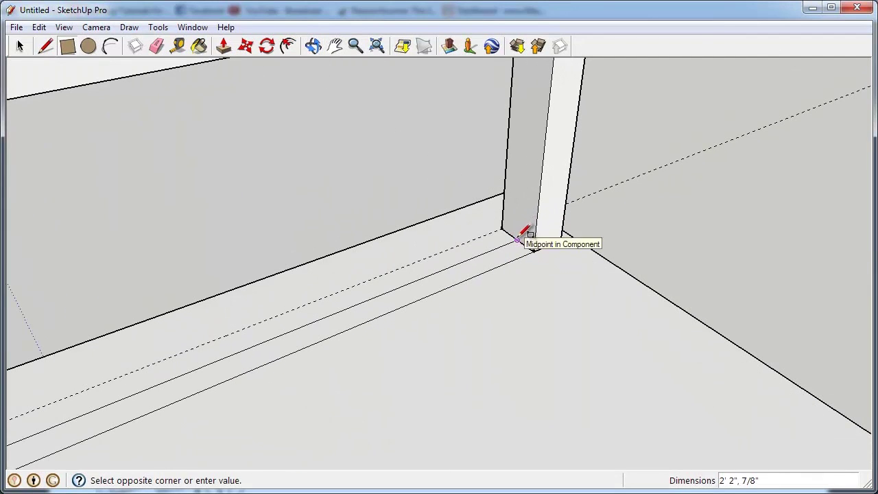
click(519, 239)
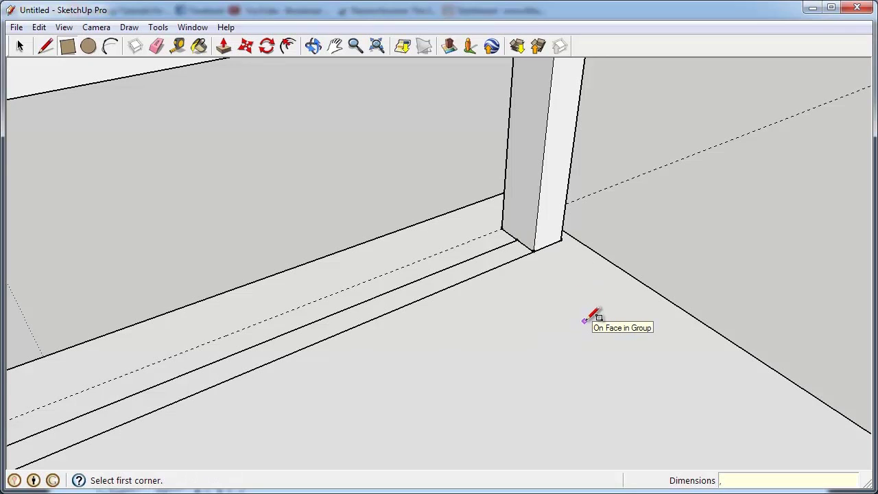
text(,3/4")
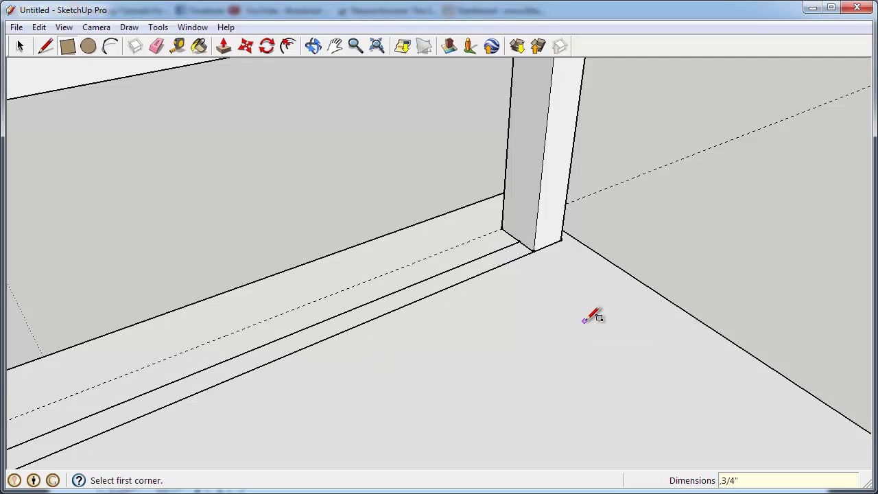
Step: Push/Pull the narrow rectangle between the legs up 2" to form the end rail
click(224, 48)
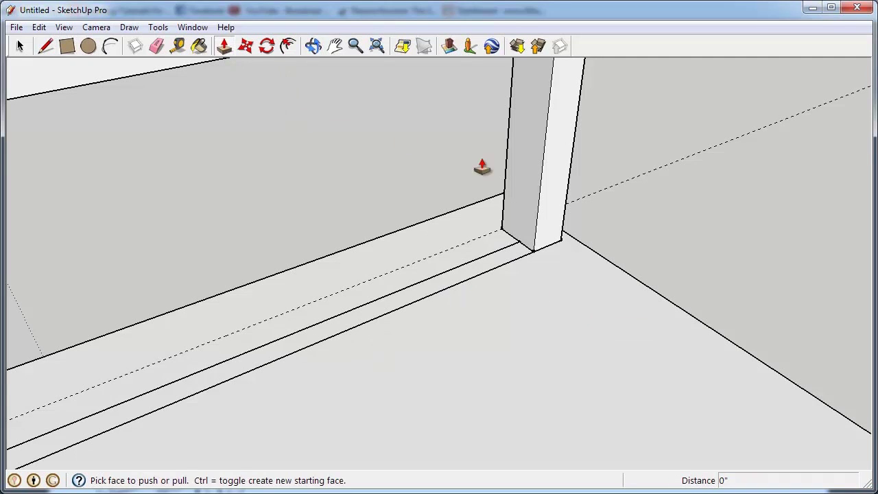
click(522, 256)
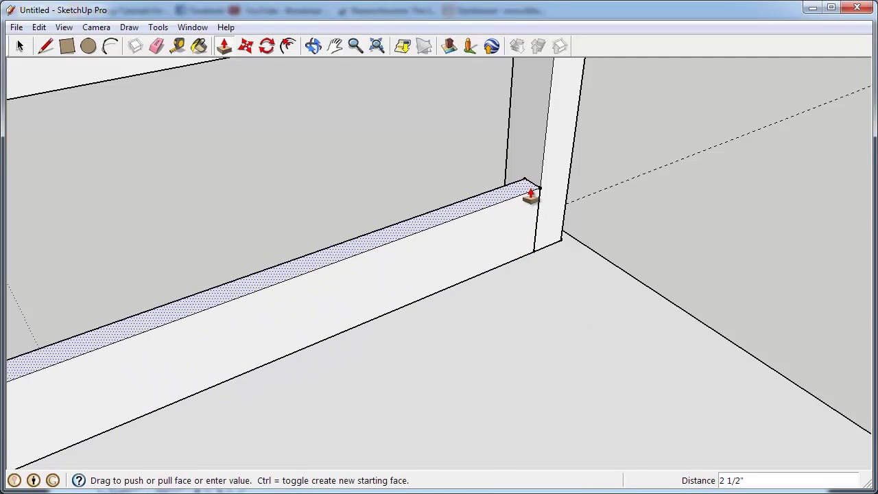
click(532, 197)
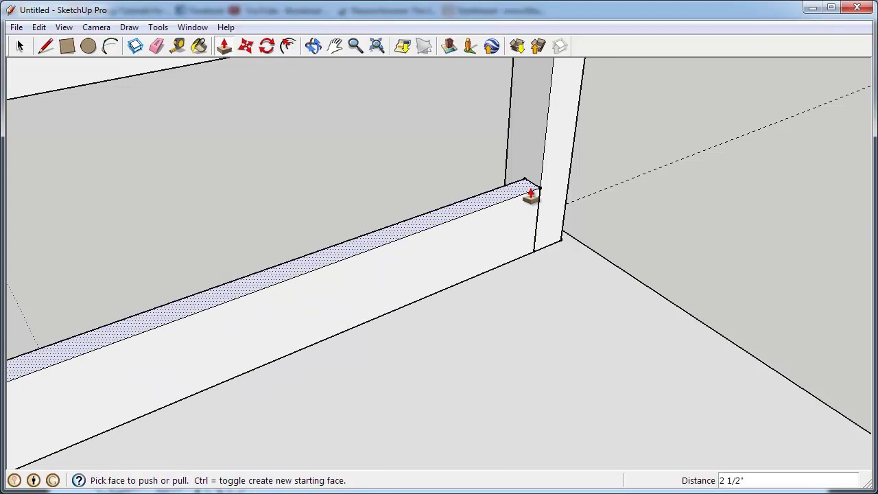
click(532, 197)
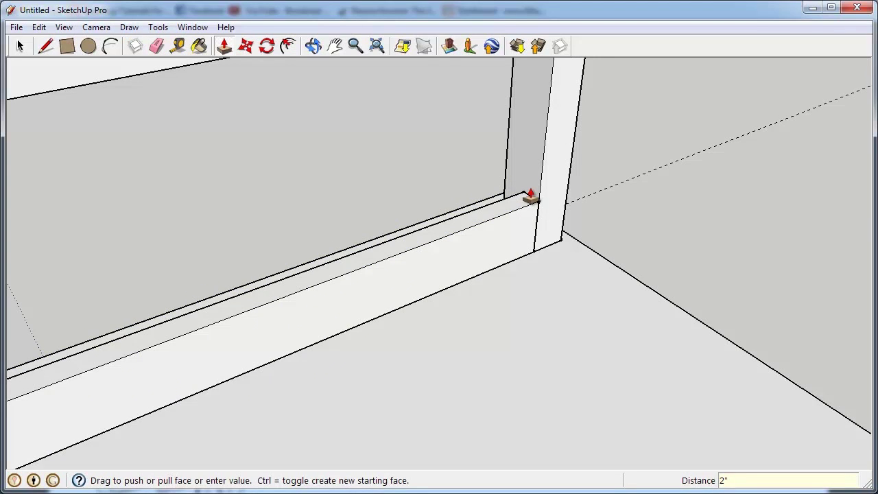
Step: Make the whole end rail between the two legs a component named "stretcher"
click(20, 46)
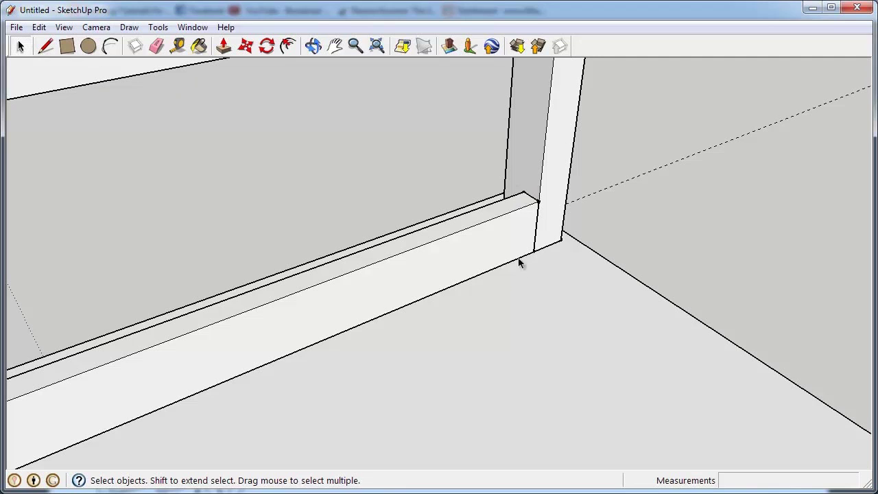
triple_click(485, 239)
right_click(485, 237)
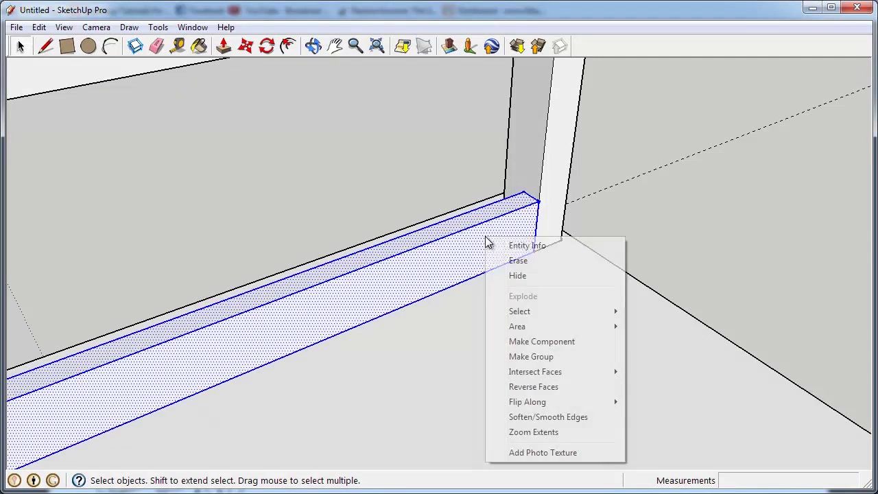
click(546, 341)
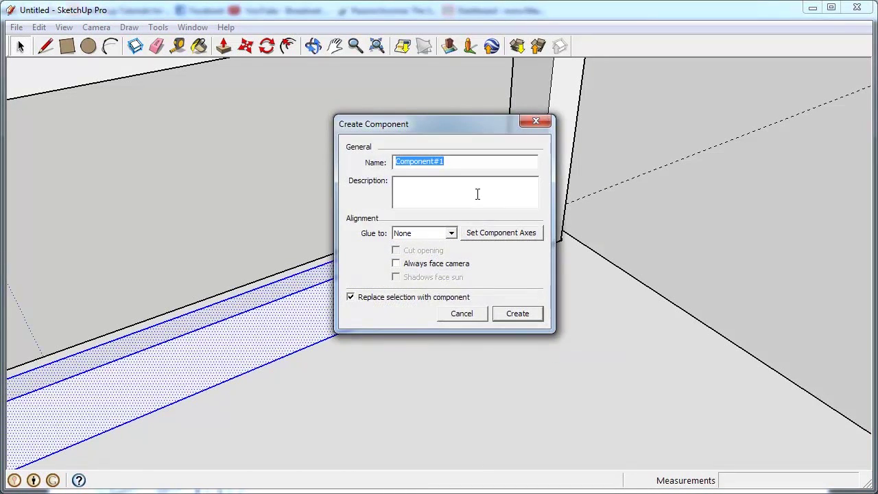
text(stretcher)
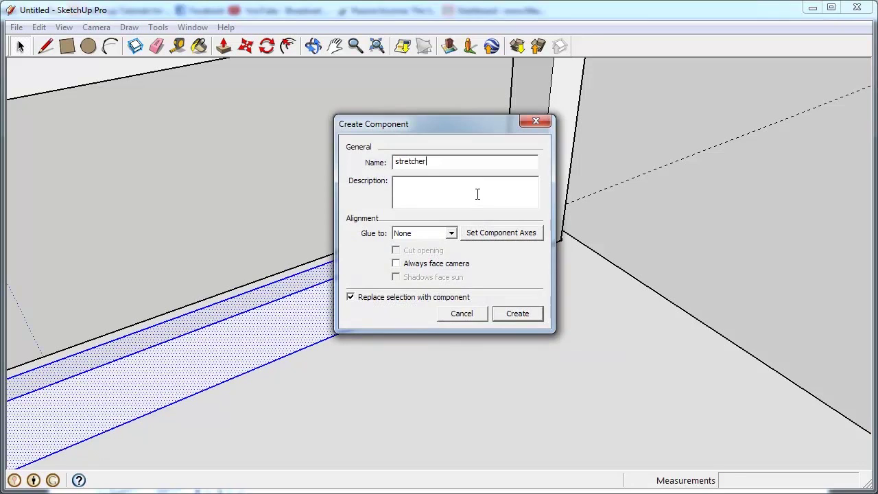
key(Return)
Step: Copy the stretcher straight up between the two legs by about 10 1/8", using its upper corner as the base point
middle_drag(476, 196, 564, 289)
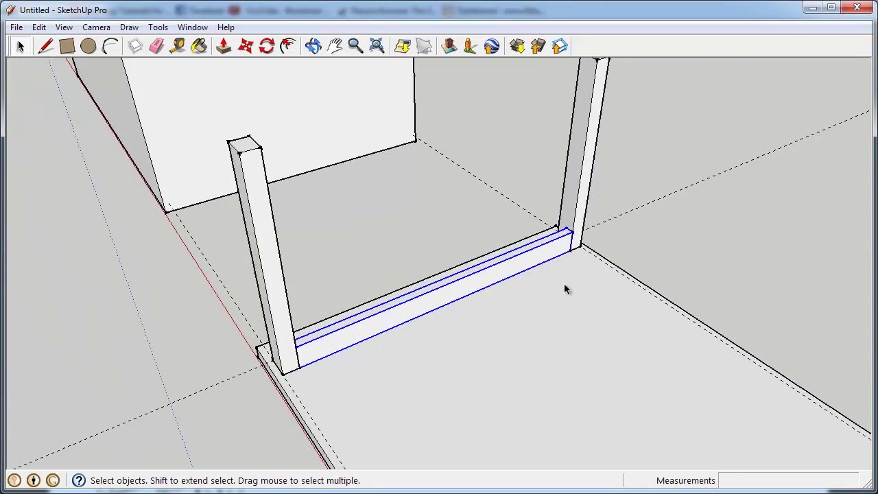
scroll(425, 333, down, 2)
middle_drag(426, 334, 728, 304)
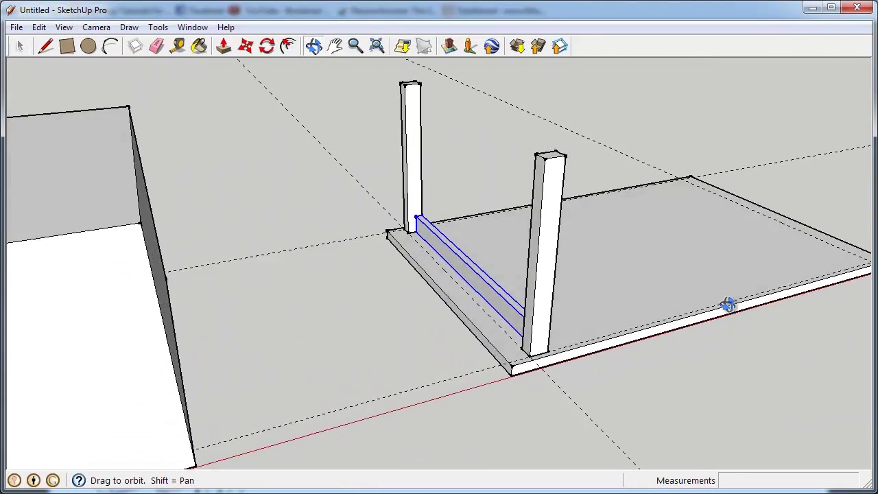
scroll(721, 296, down, 6)
middle_drag(400, 328, 404, 267)
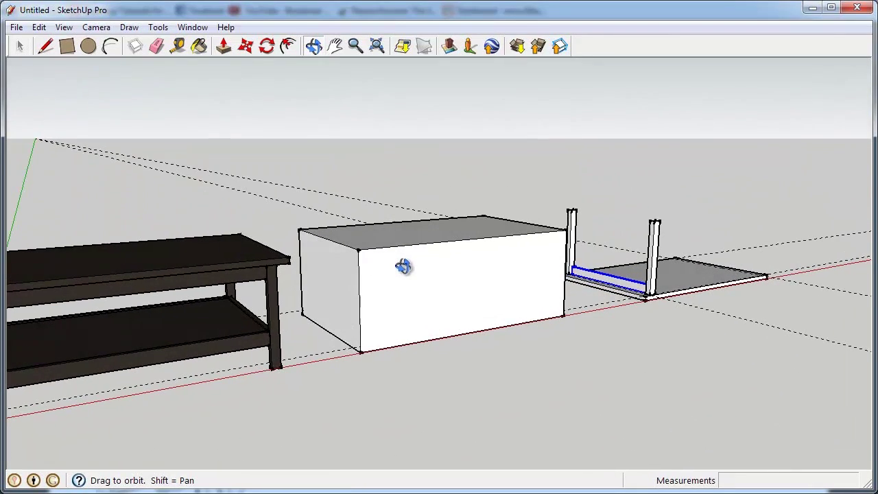
scroll(630, 276, up, 2)
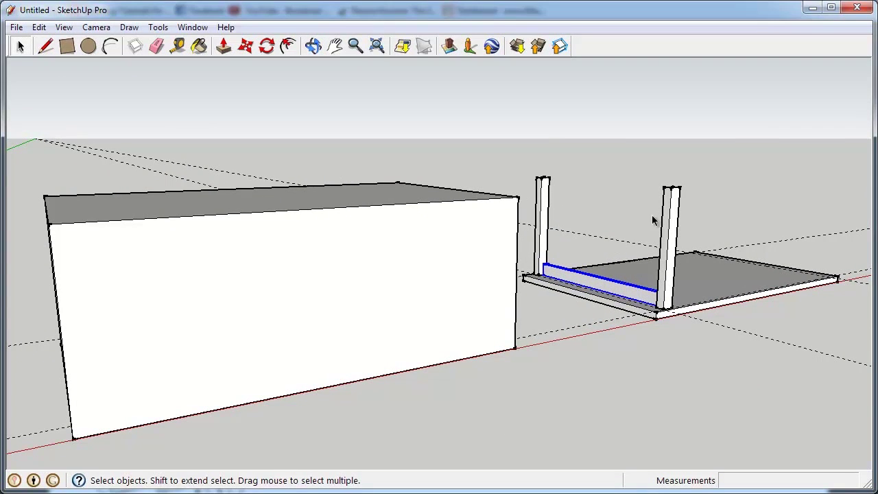
middle_drag(650, 261, 713, 249)
scroll(717, 246, up, 3)
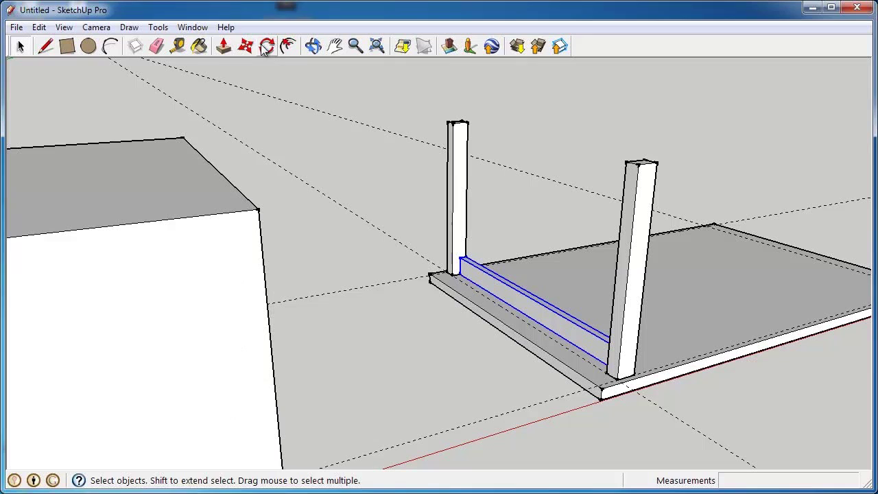
click(246, 46)
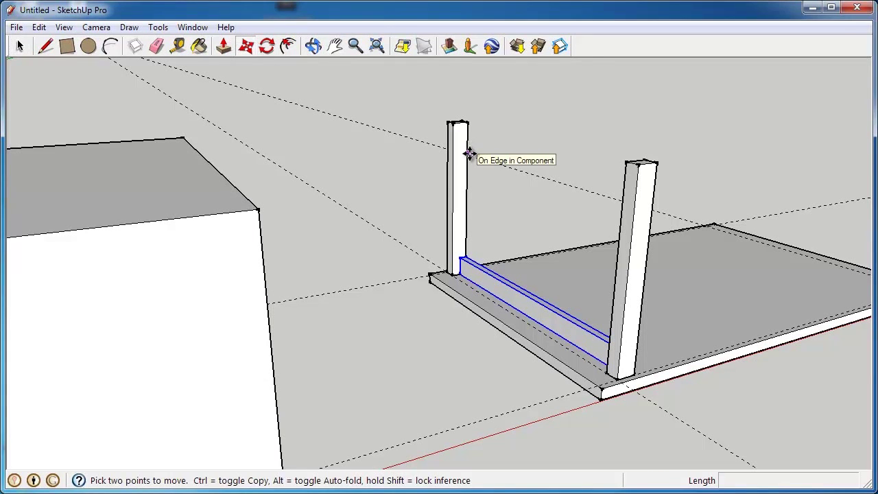
key(ctrl)
click(462, 257)
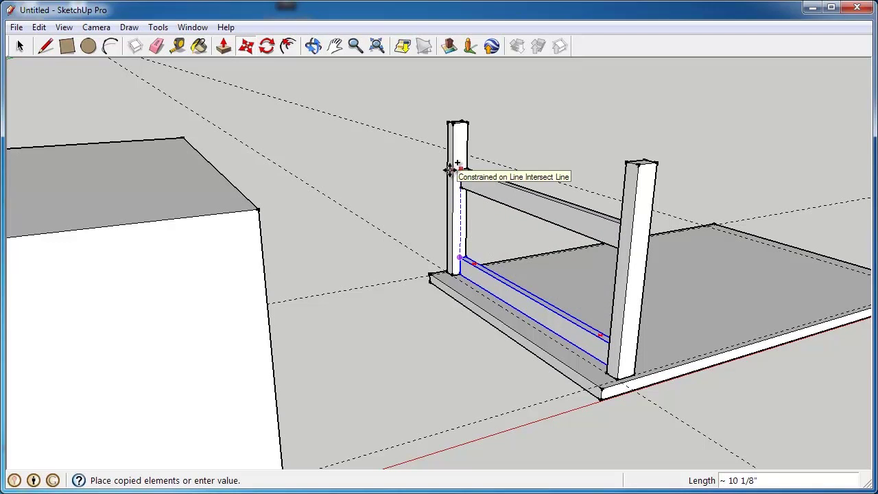
click(451, 170)
Step: Group the two legs together with the lower and upper stretchers as one end frame
key(o)
drag(623, 298, 634, 276)
key(m)
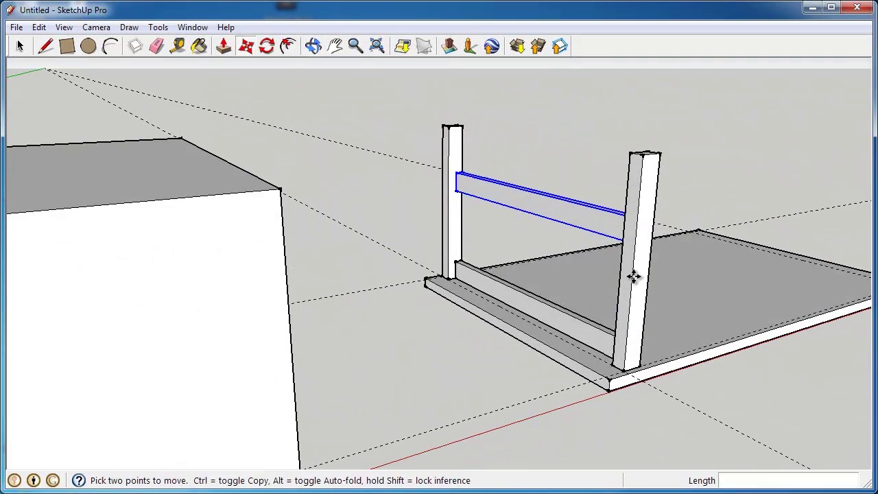
key(space)
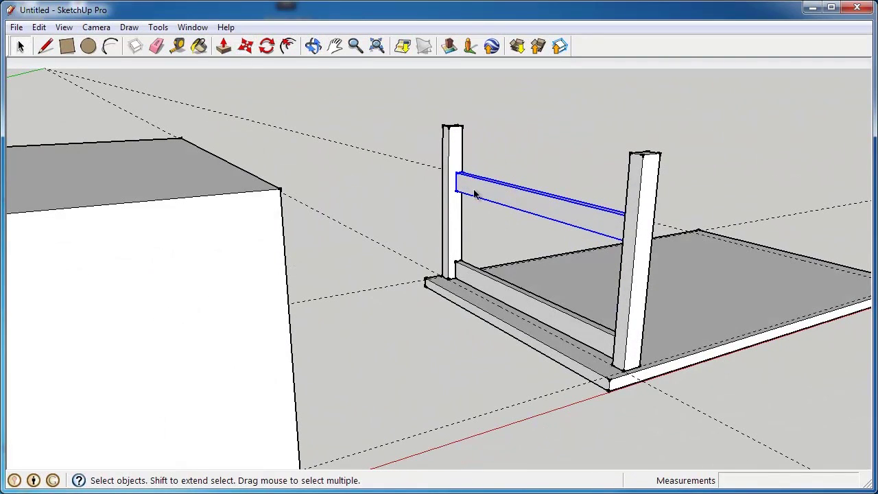
ctrl+click(450, 220)
ctrl+click(489, 295)
ctrl+click(624, 283)
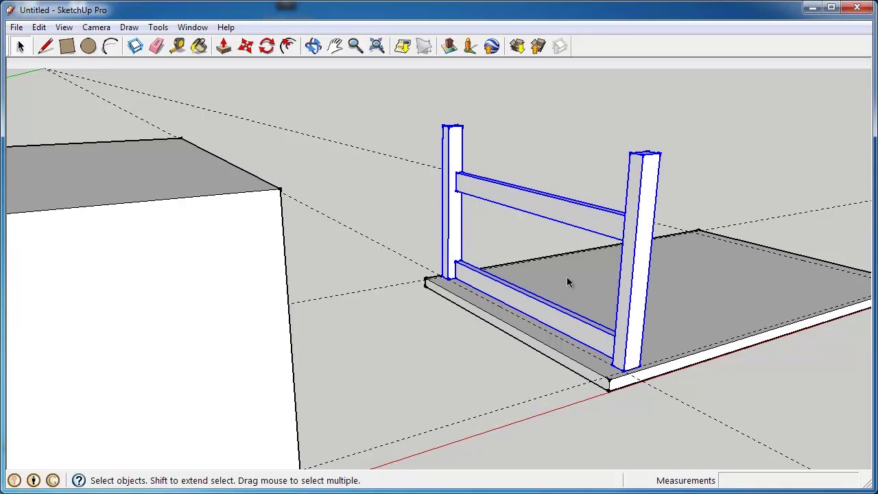
right_click(629, 251)
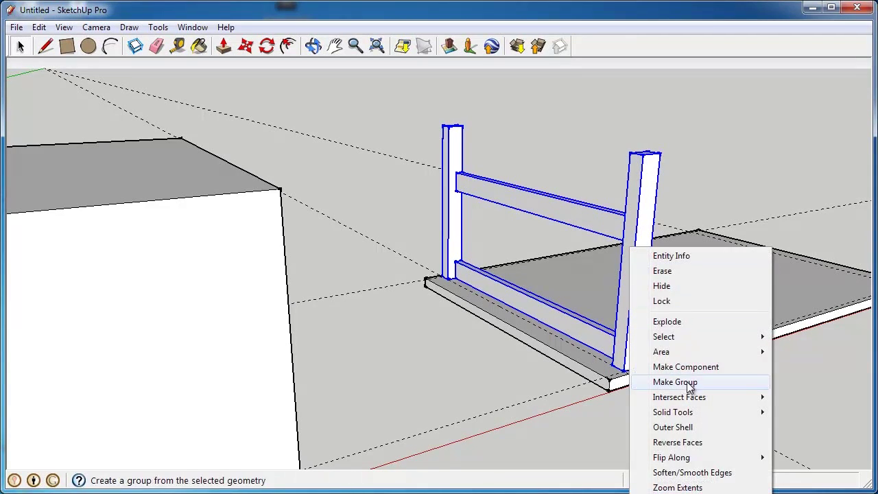
click(686, 382)
Step: Copy the end frame 3' 6 1/2" along the red axis to the guides at the slab's opposite end
middle_drag(718, 277, 562, 386)
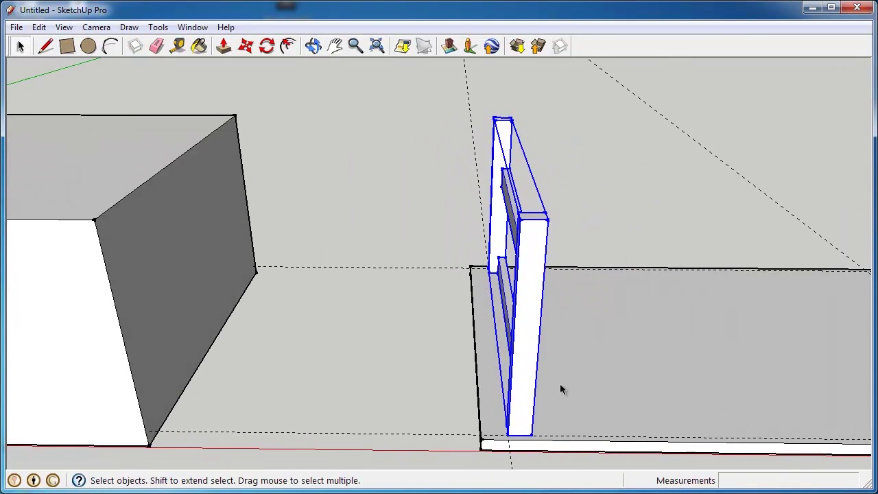
scroll(542, 417, up, 1)
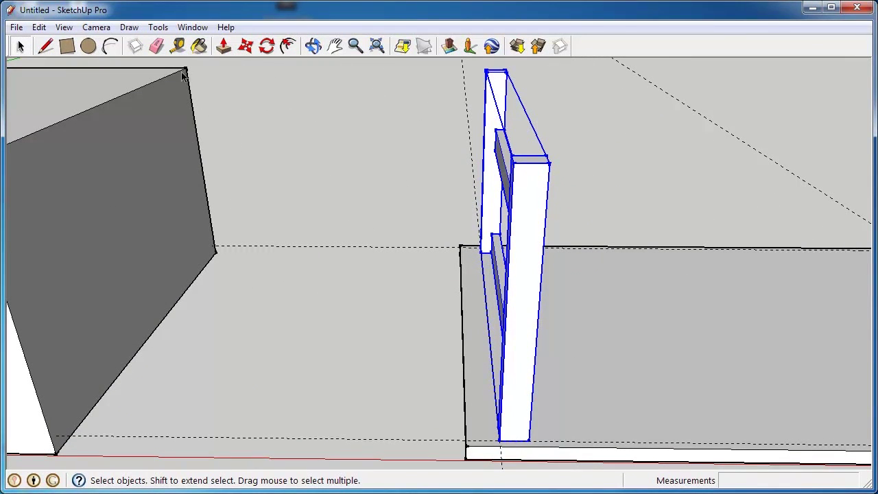
click(244, 46)
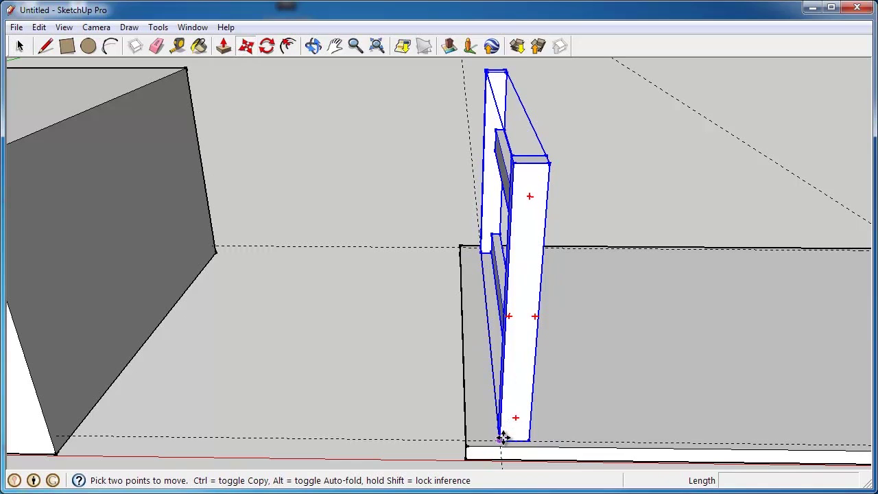
scroll(479, 427, down, 4)
click(481, 429)
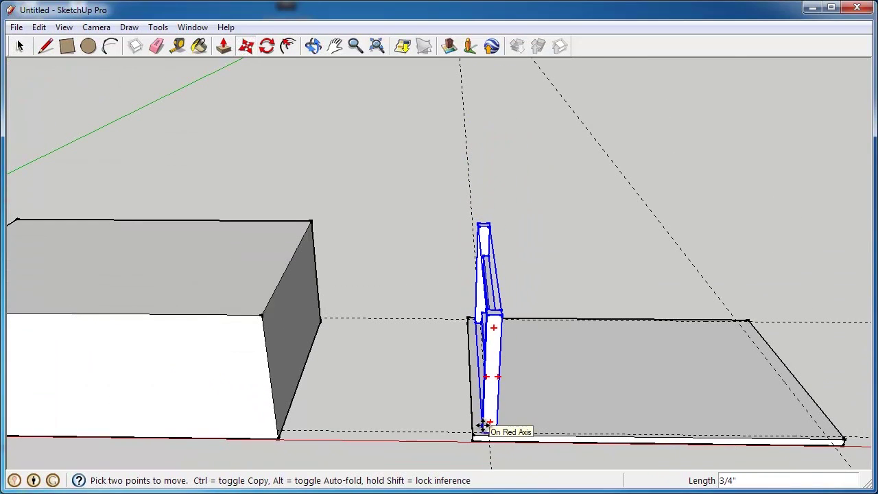
key(ctrl)
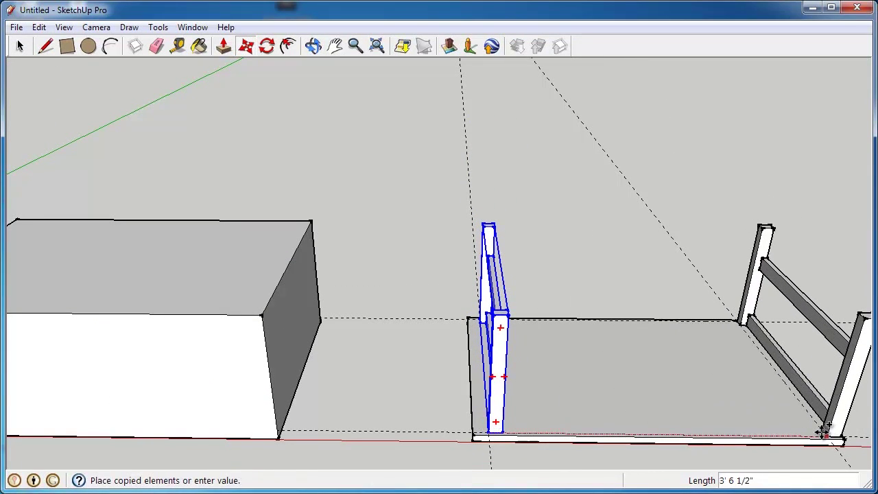
click(822, 431)
Step: Rotate the copied end frame half a turn about its centre so its stretchers face the opposite way
middle_drag(822, 430, 578, 325)
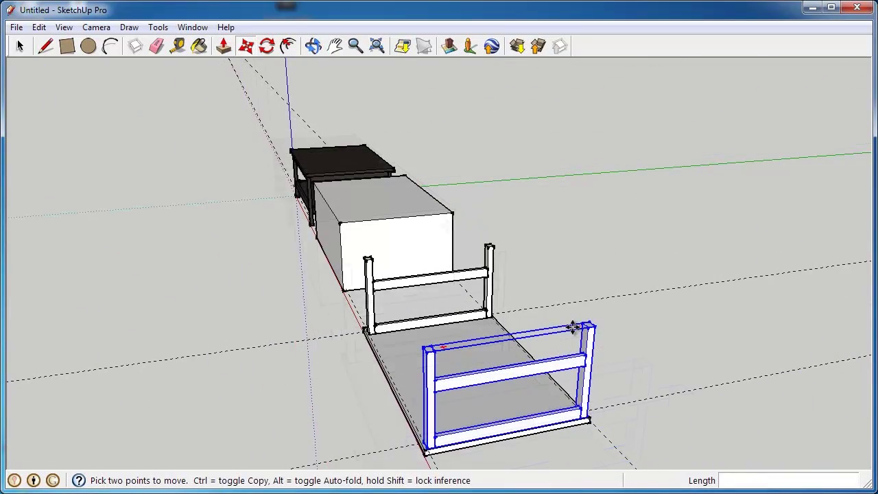
key(q)
click(579, 326)
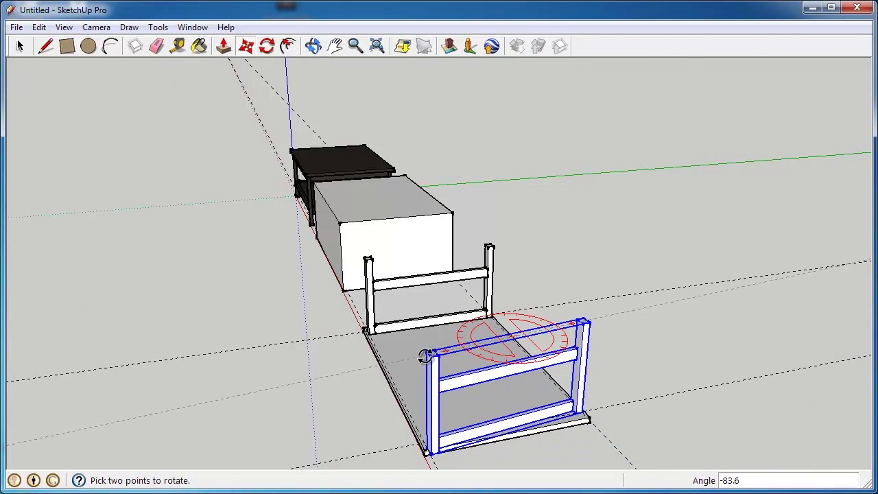
click(424, 350)
key(m)
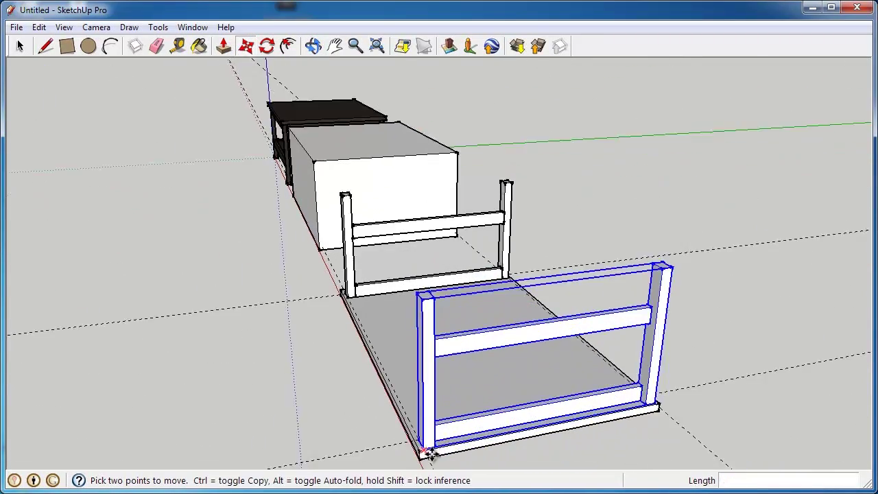
Step: Move the rotated end frame 1 3/4" inward so its outer leg corner sits on the guide intersection
scroll(428, 453, up, 5)
middle_drag(428, 453, 484, 448)
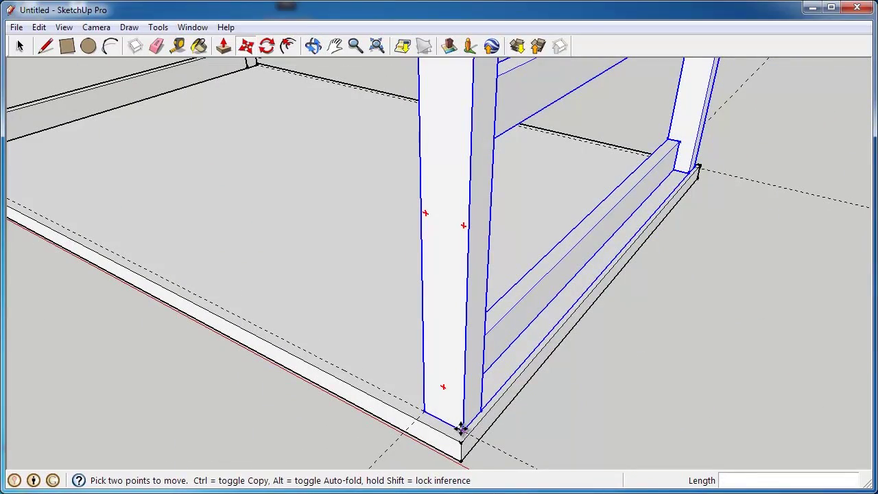
click(461, 429)
click(424, 411)
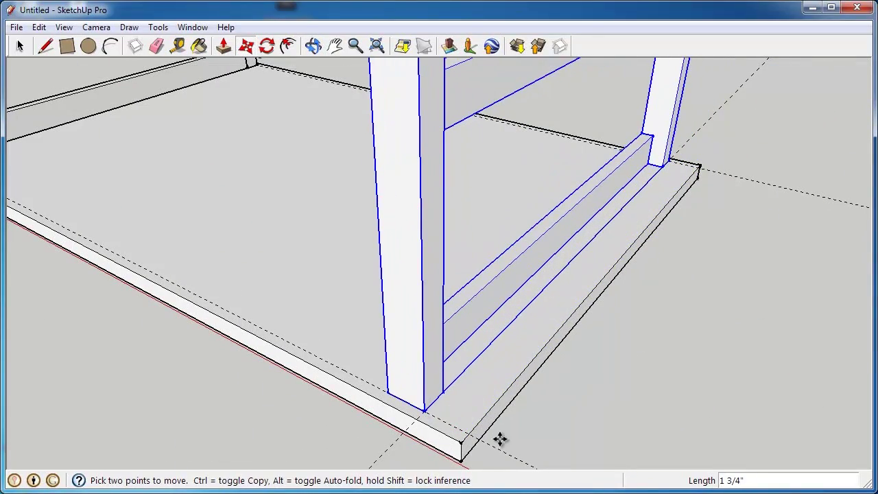
scroll(500, 439, down, 5)
middle_drag(372, 392, 592, 333)
scroll(659, 268, up, 2)
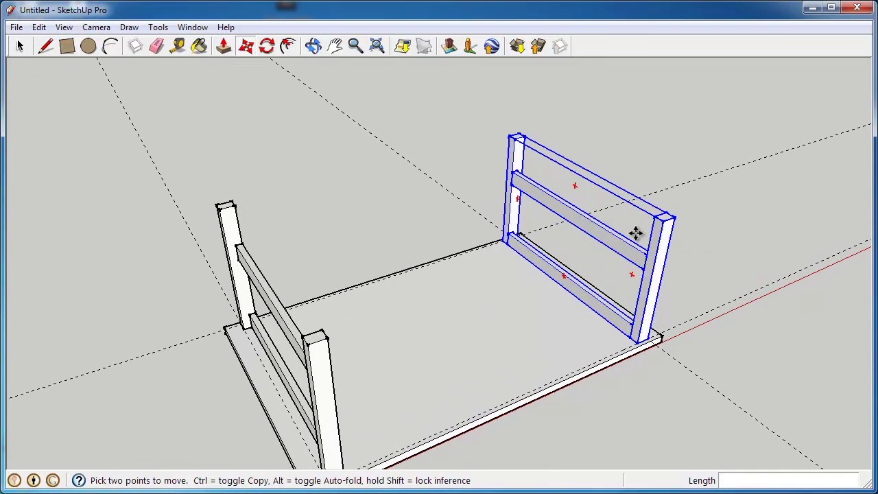
Step: Copy the lower stretcher from inside the far end frame and paste it onto the slab outside the group
click(20, 46)
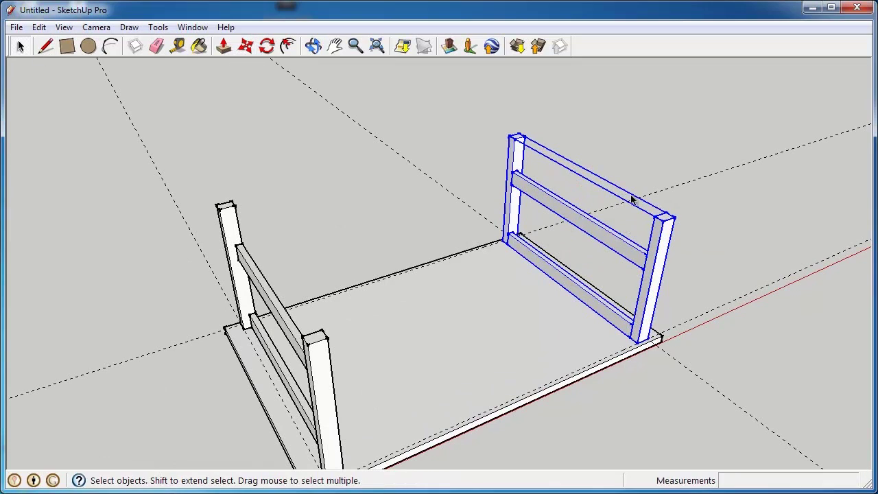
double_click(653, 260)
click(613, 313)
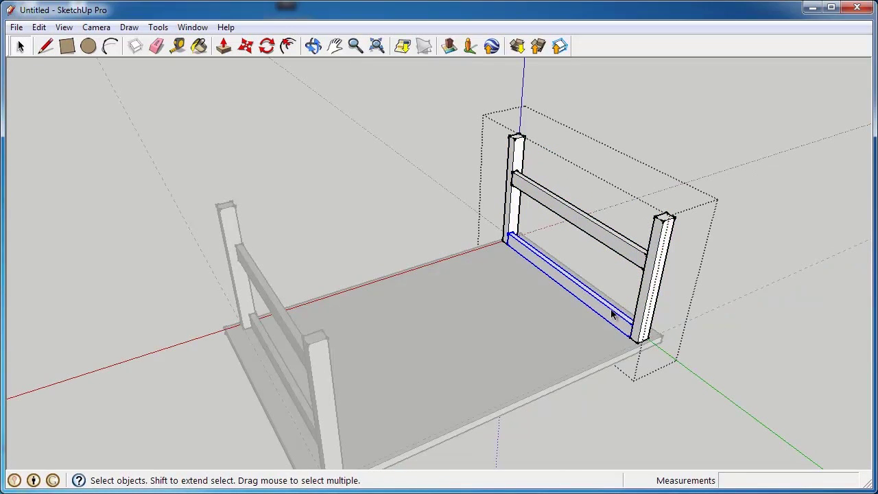
click(759, 319)
middle_drag(684, 215, 696, 190)
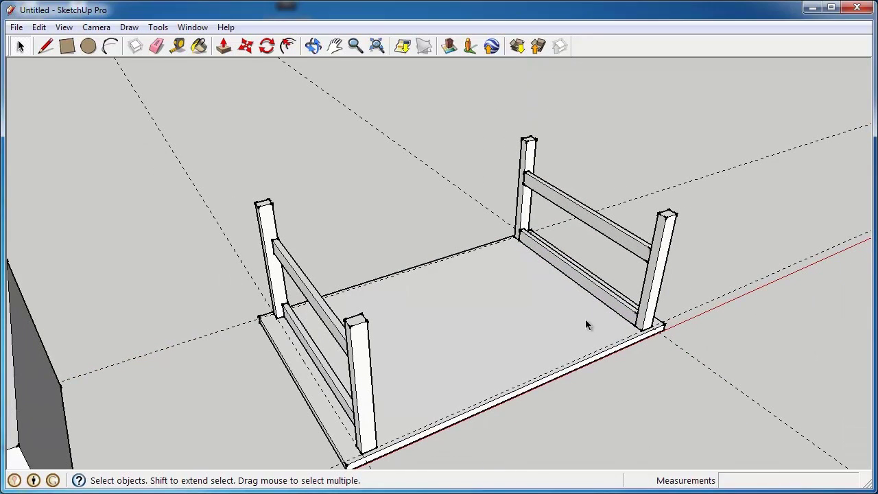
key(ctrl+v)
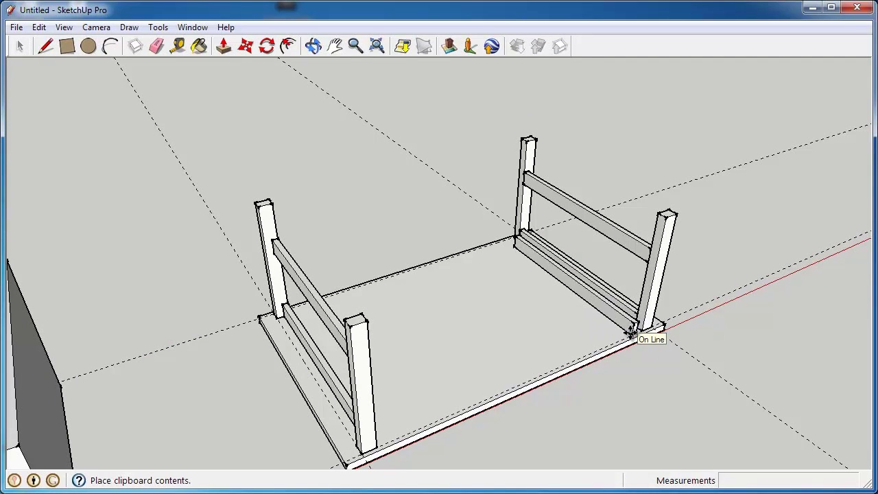
click(631, 333)
Step: Rotate the pasted stretcher about its centre until it runs parallel to the slab's long edges
scroll(627, 330, up, 5)
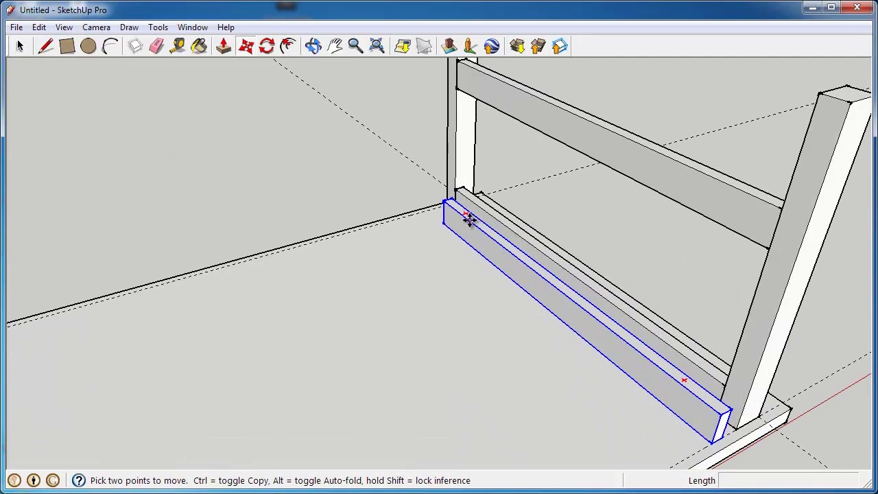
click(467, 214)
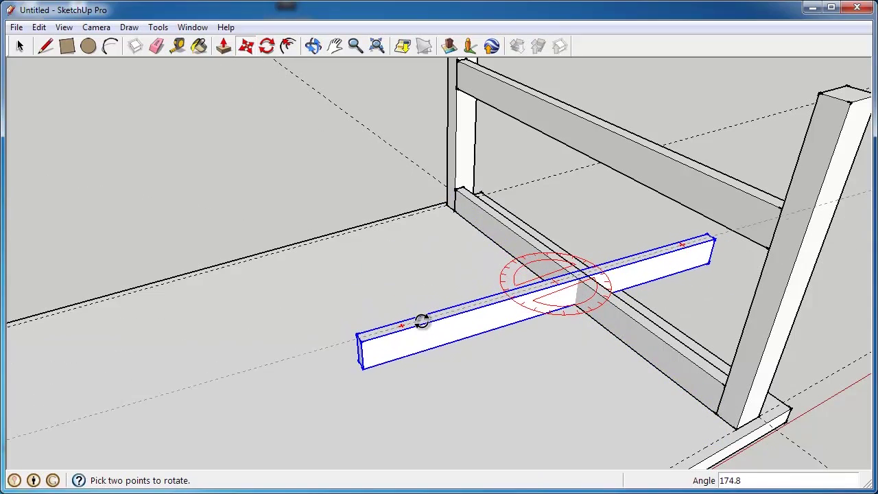
click(423, 329)
key(m)
Step: Move the rotated rail so its end corner meets the inner leg corner beside the end frame's lower stretcher
middle_drag(535, 327, 540, 293)
click(482, 234)
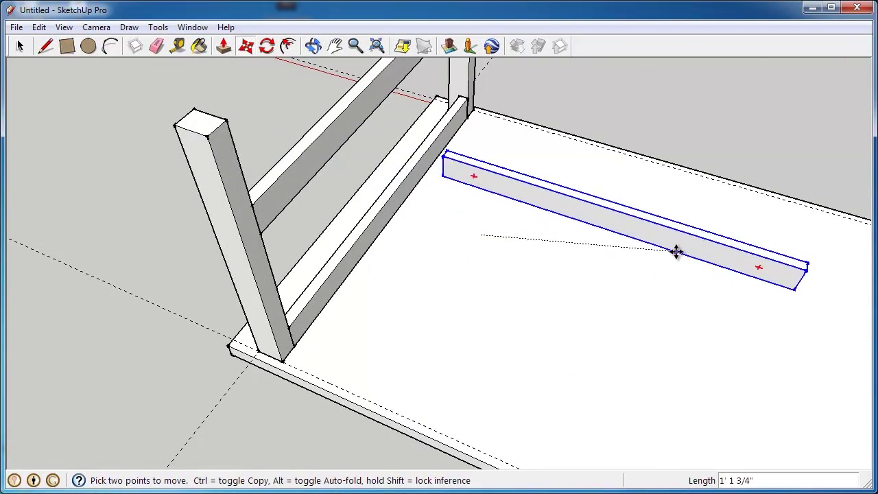
click(651, 196)
scroll(483, 94, up, 4)
scroll(447, 282, down, 3)
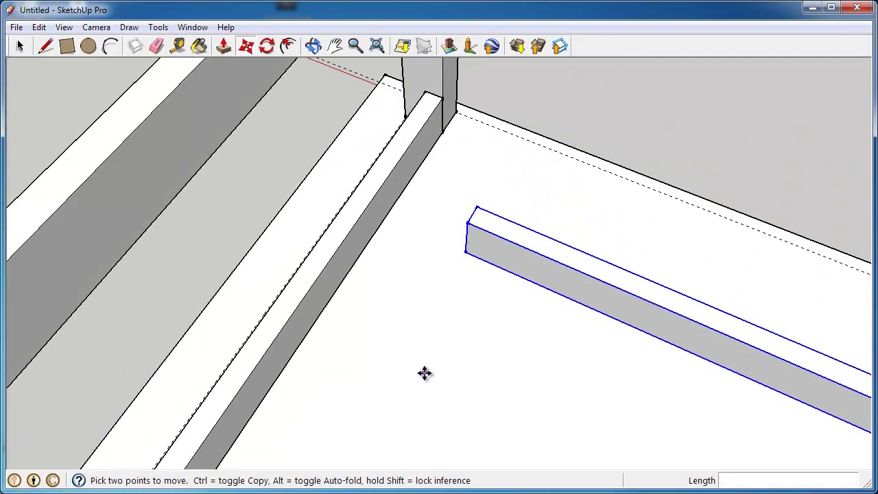
click(467, 251)
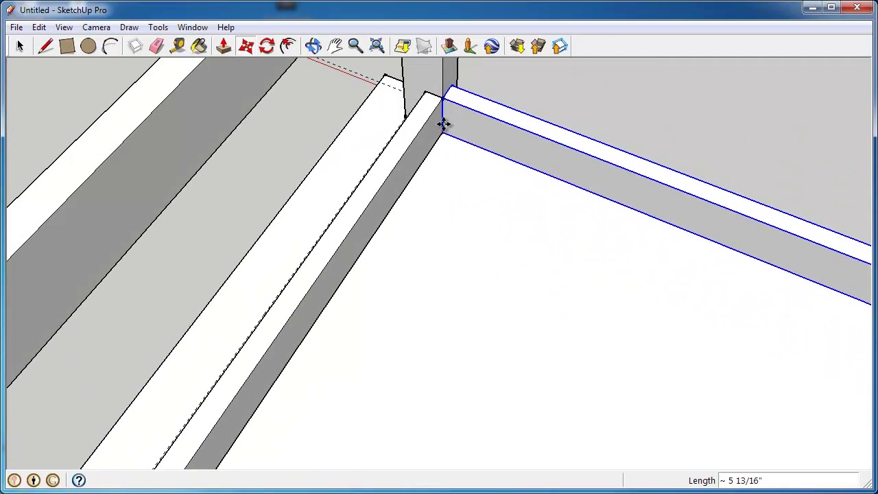
click(444, 124)
scroll(422, 129, down, 2)
scroll(420, 123, down, 3)
middle_drag(431, 190, 407, 167)
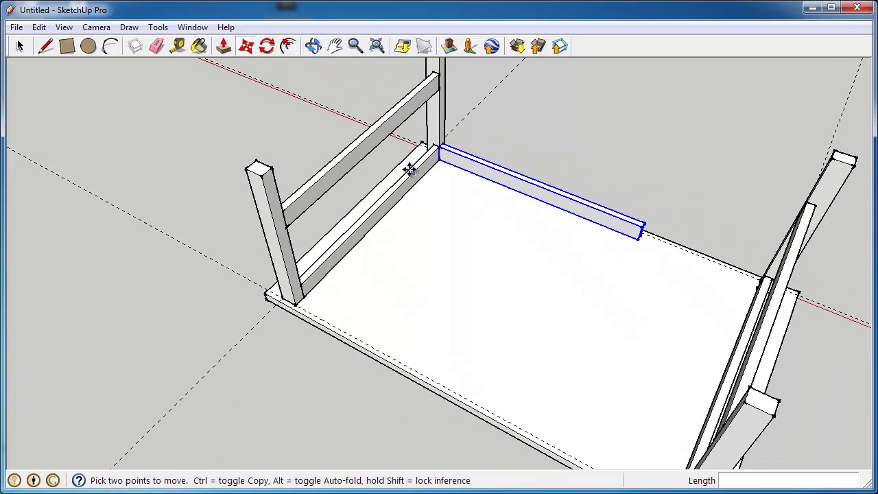
Step: Copy the lower long rail straight up so it aligns with the end frame's upper stretcher
scroll(457, 183, down, 2)
scroll(447, 153, up, 5)
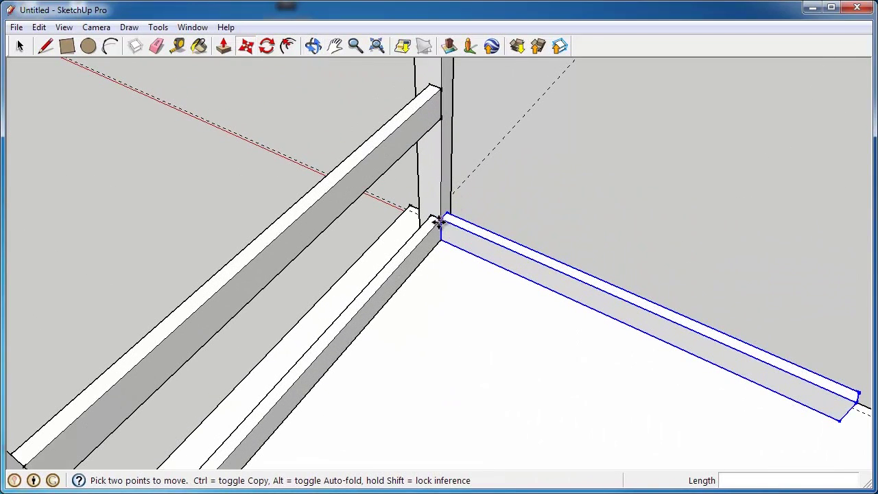
key(ctrl)
click(443, 218)
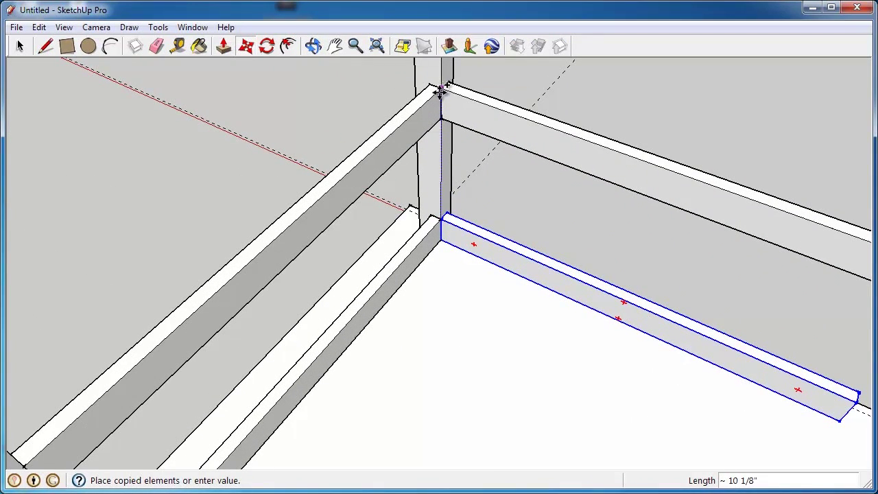
click(440, 92)
scroll(443, 88, down, 4)
scroll(449, 79, up, 3)
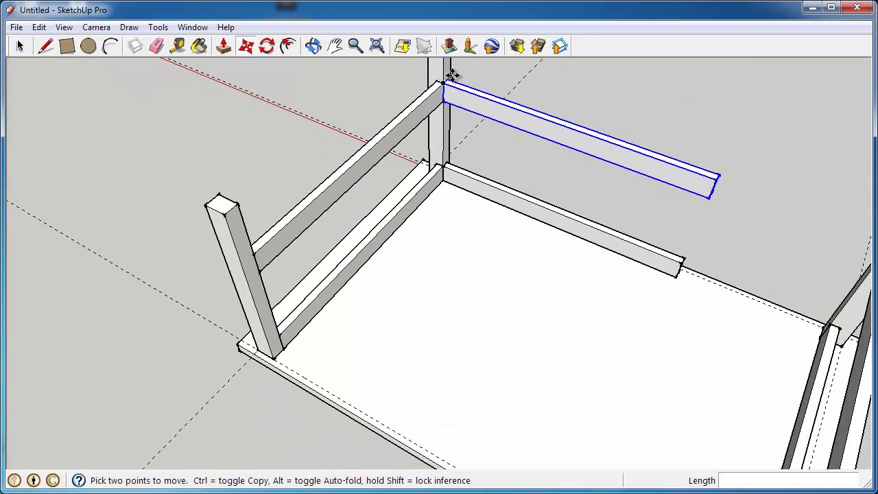
Step: Copy the upper and lower long rails together across the end frame to the inner corner of the opposite leg
key(space)
click(464, 185)
ctrl+click(466, 102)
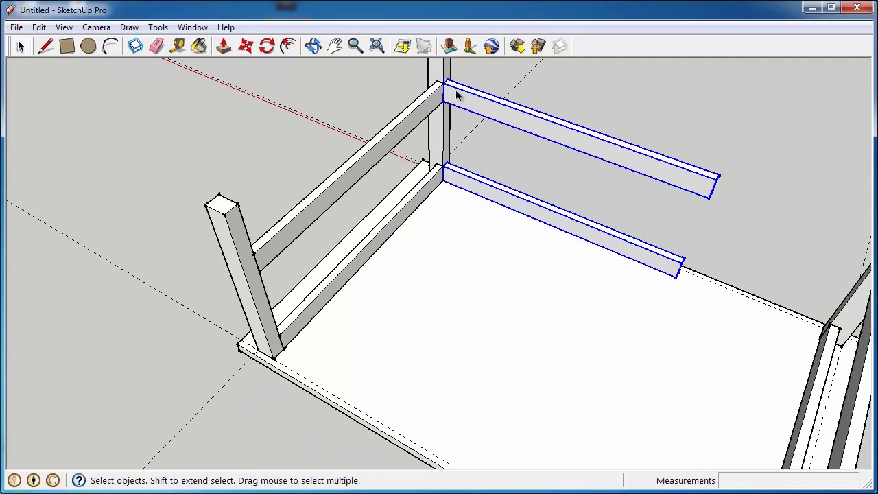
key(m)
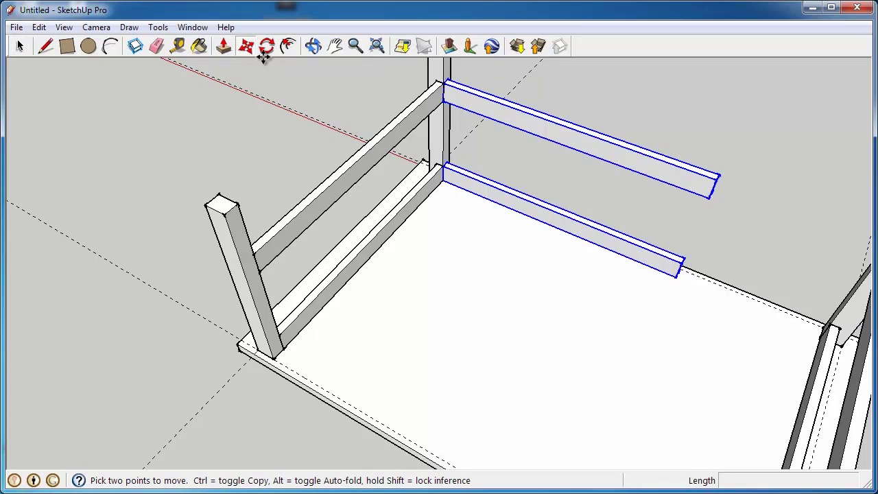
click(446, 81)
key(ctrl)
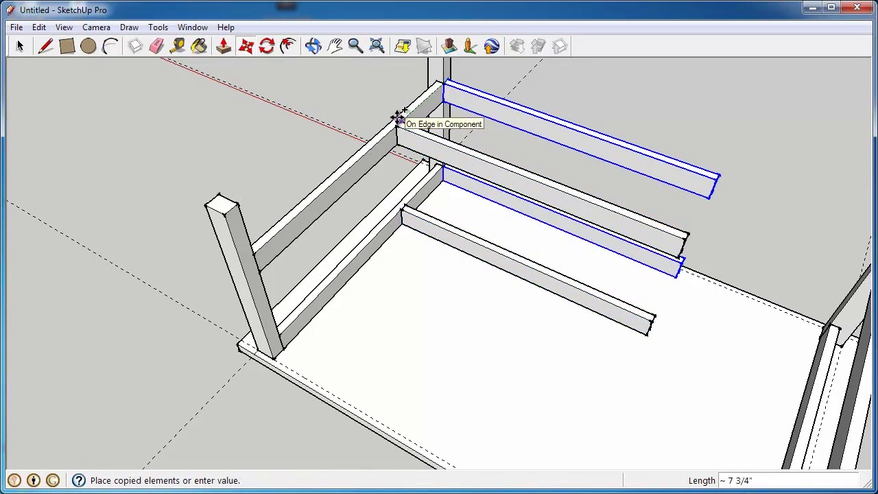
click(258, 252)
middle_drag(255, 251, 333, 236)
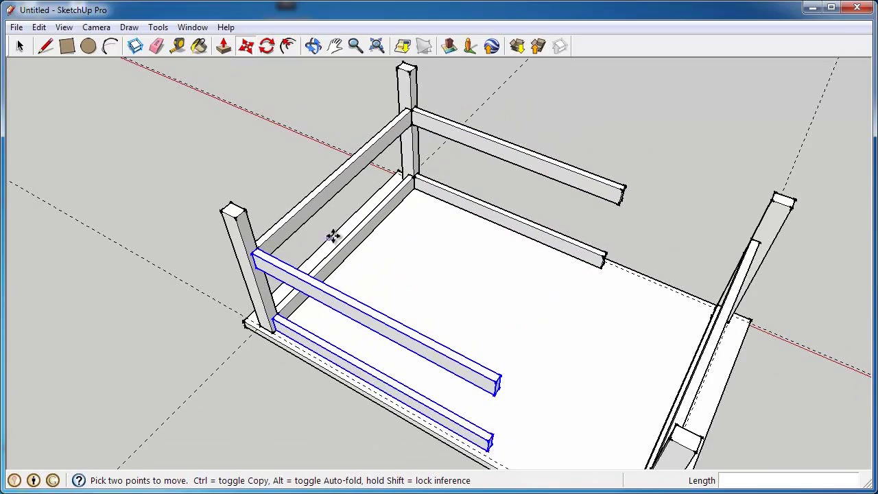
scroll(506, 238, down, 2)
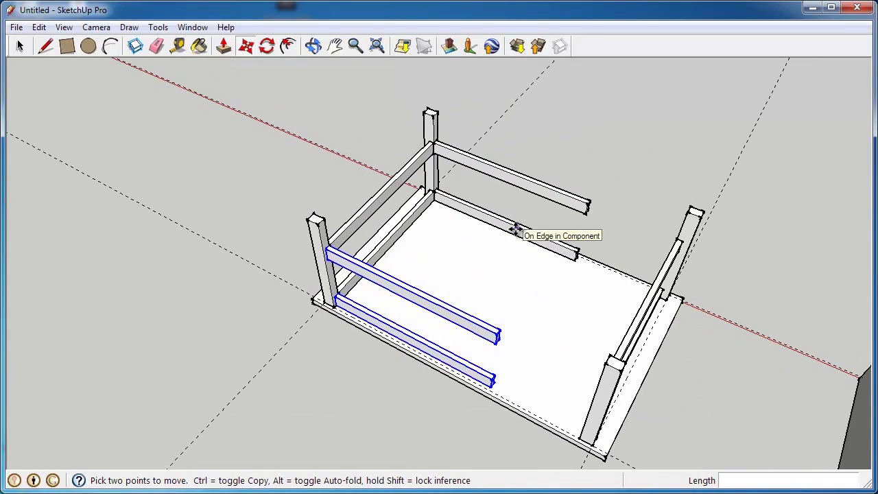
Step: Select all four long rails and show the Large Tool Set toolbar
click(20, 46)
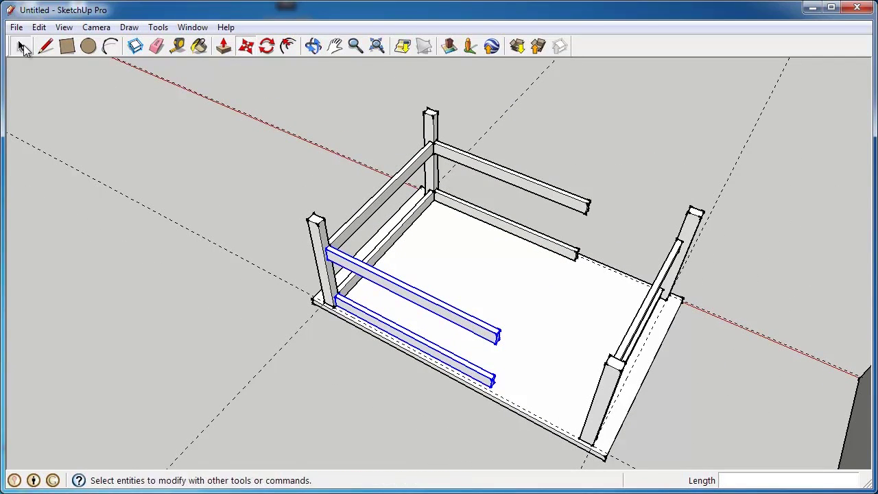
ctrl+click(502, 178)
ctrl+click(497, 228)
middle_drag(518, 276, 559, 238)
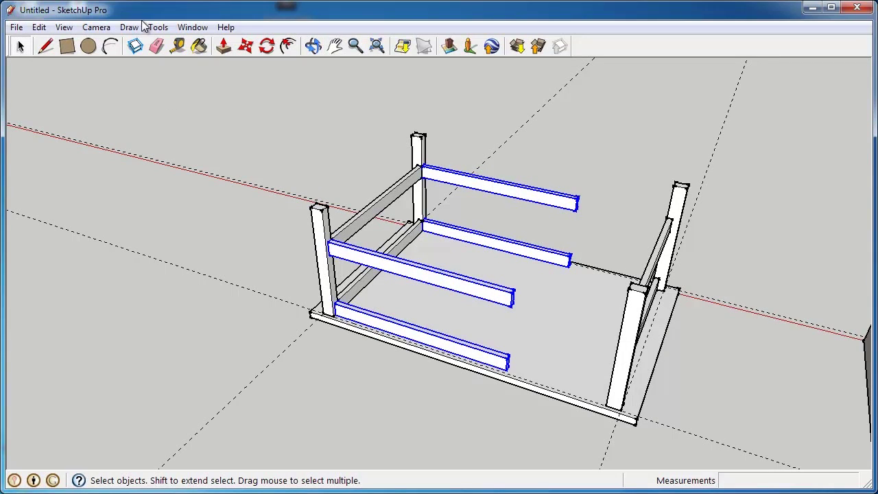
click(64, 27)
mouse_move(151, 43)
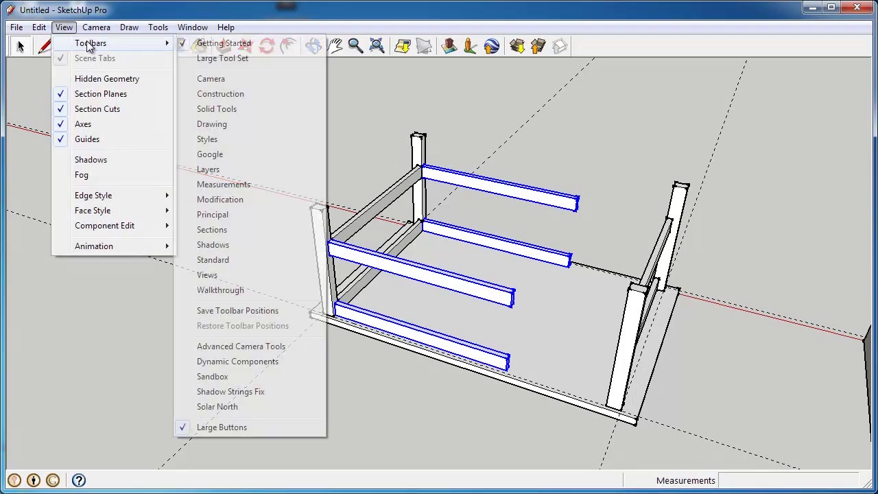
click(228, 57)
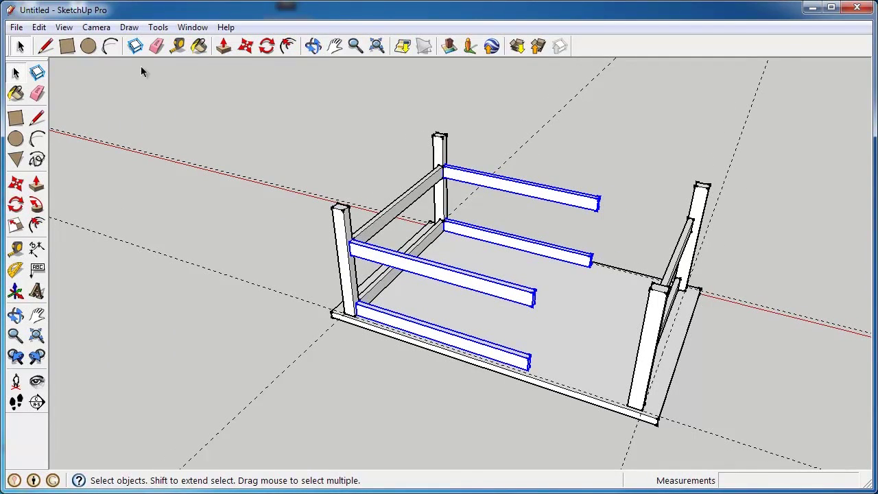
Step: Scale the four selected rails lengthwise until they reach the other end frame, and clear the selection
click(16, 227)
drag(566, 277, 706, 192)
middle_drag(657, 337, 567, 293)
click(20, 46)
click(271, 157)
Step: Draw a rectangle between the diagonally opposite lower inner corners of the upper rail frame to form the shelf face
middle_drag(276, 227, 660, 313)
middle_drag(578, 284, 566, 319)
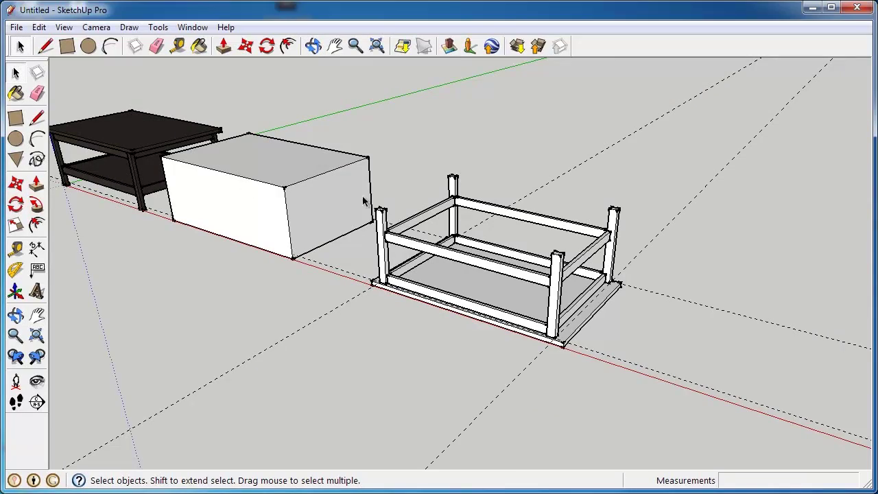
scroll(510, 188, up, 5)
middle_drag(542, 238, 530, 280)
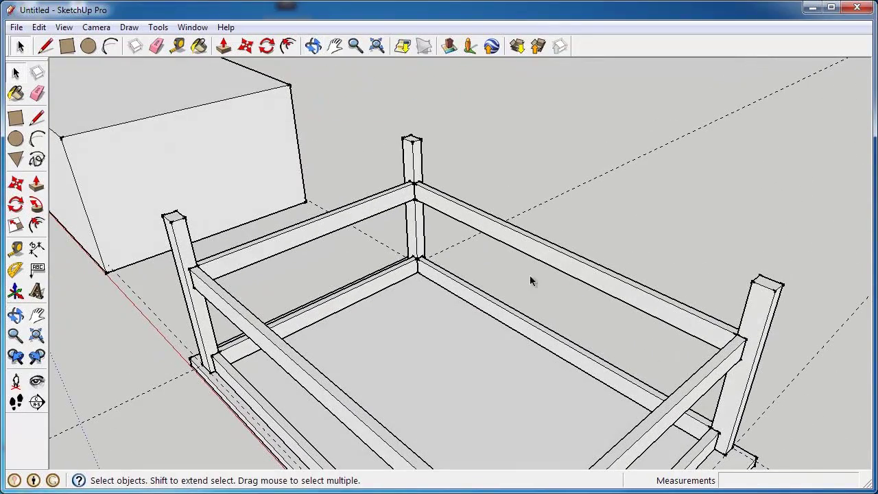
click(69, 48)
click(415, 199)
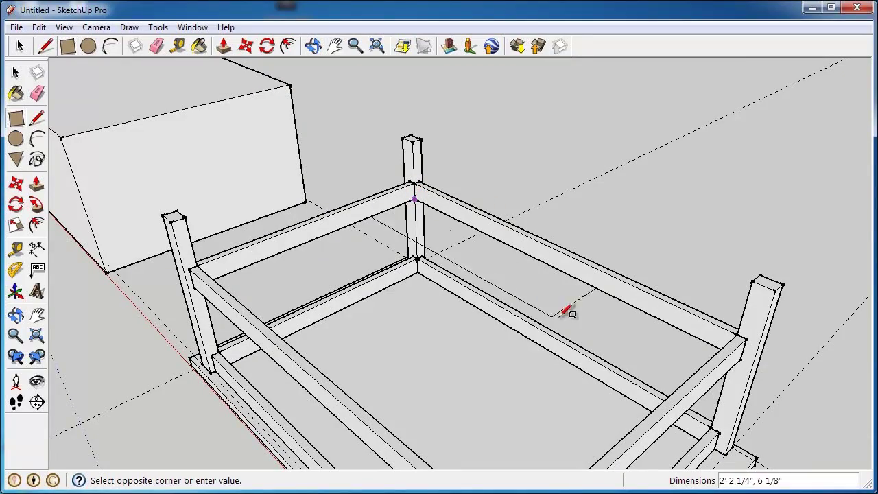
middle_drag(720, 351, 100, 280)
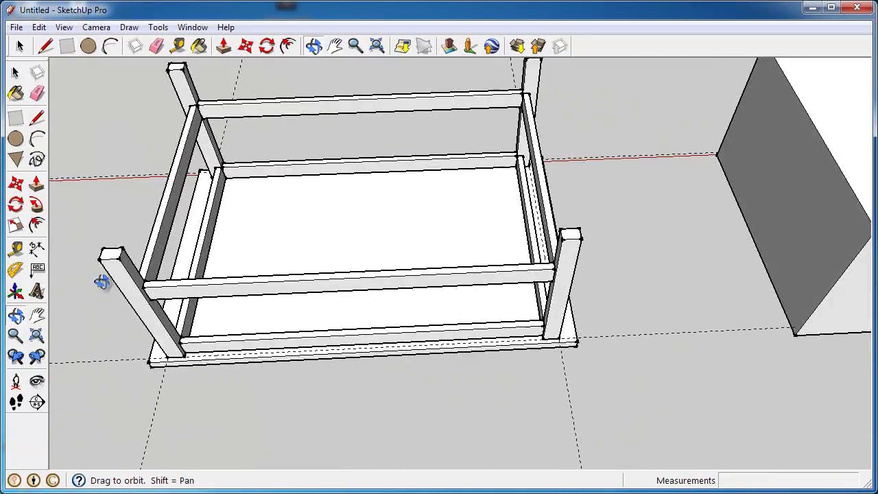
scroll(202, 94, up, 5)
scroll(216, 116, up, 1)
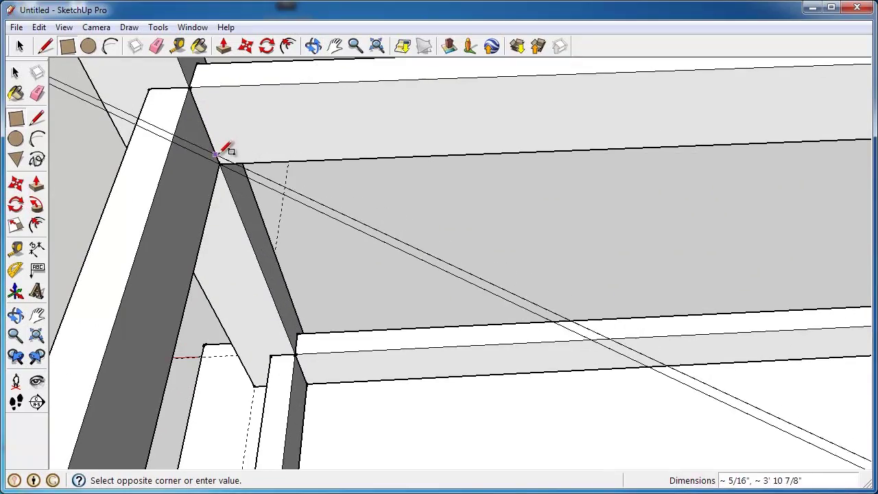
click(219, 163)
scroll(212, 121, down, 6)
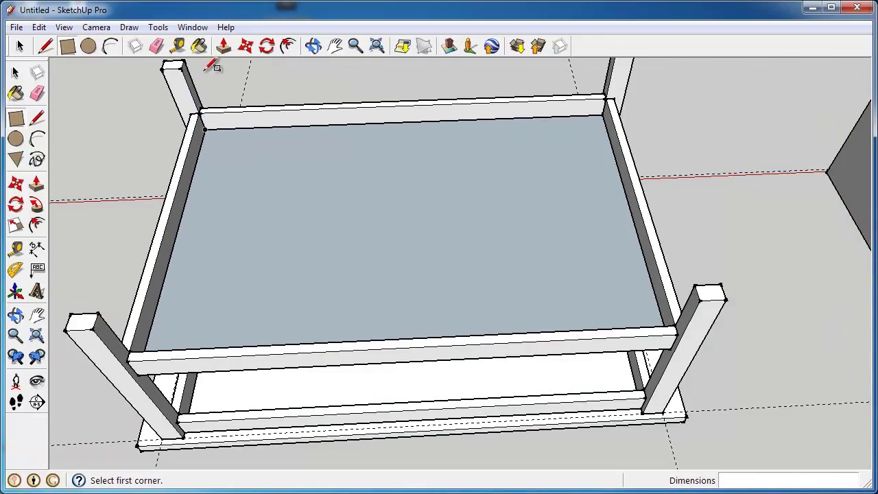
Step: Push/pull the shelf face upward to a 1/2" thickness and make the shelf panel a group
click(223, 46)
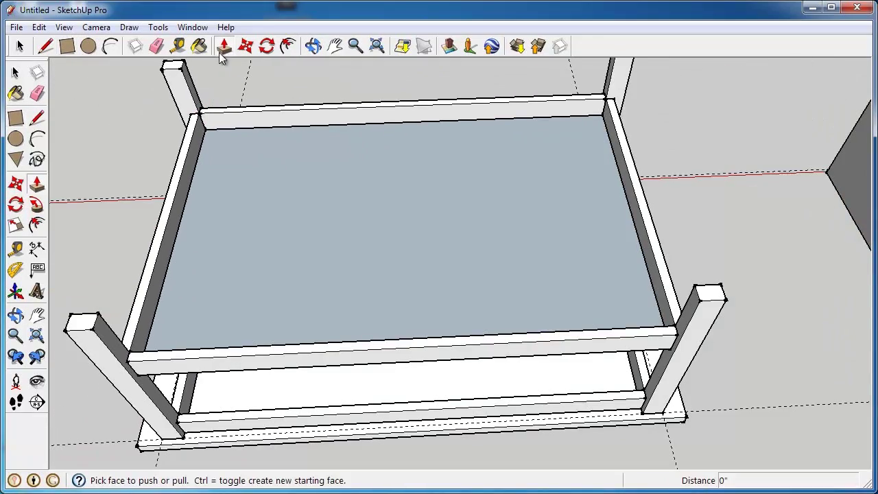
click(374, 196)
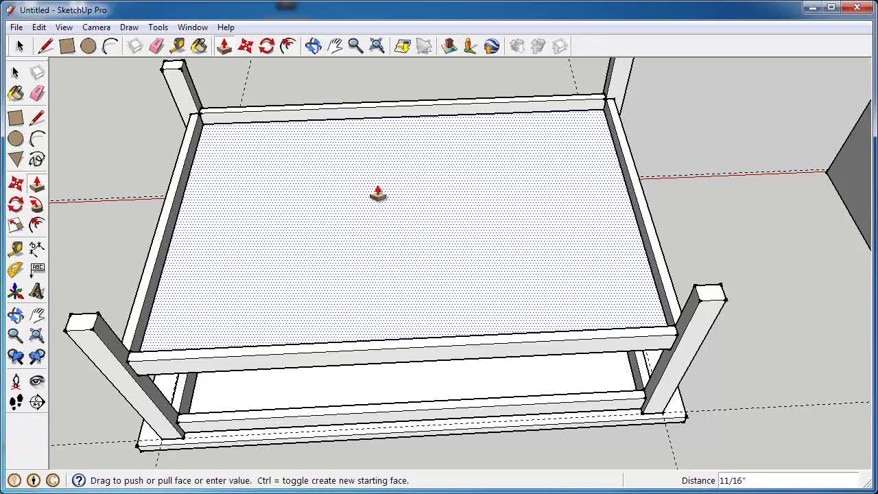
key(Return)
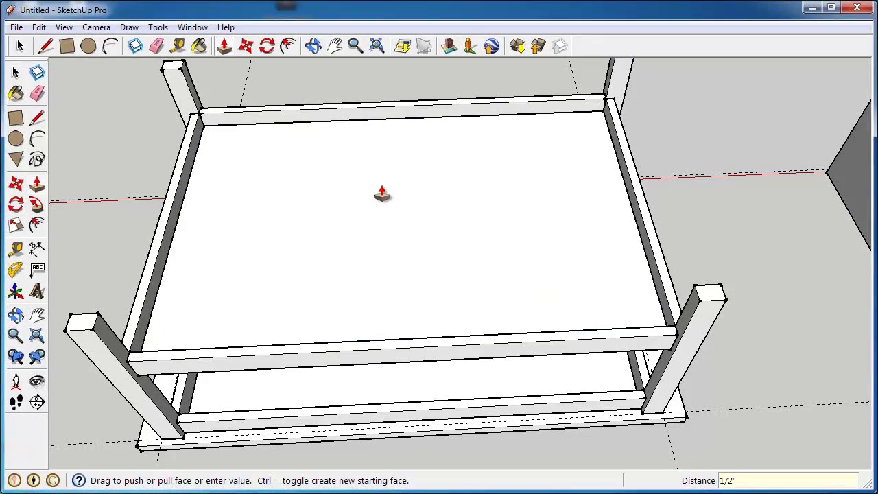
click(23, 47)
double_click(328, 199)
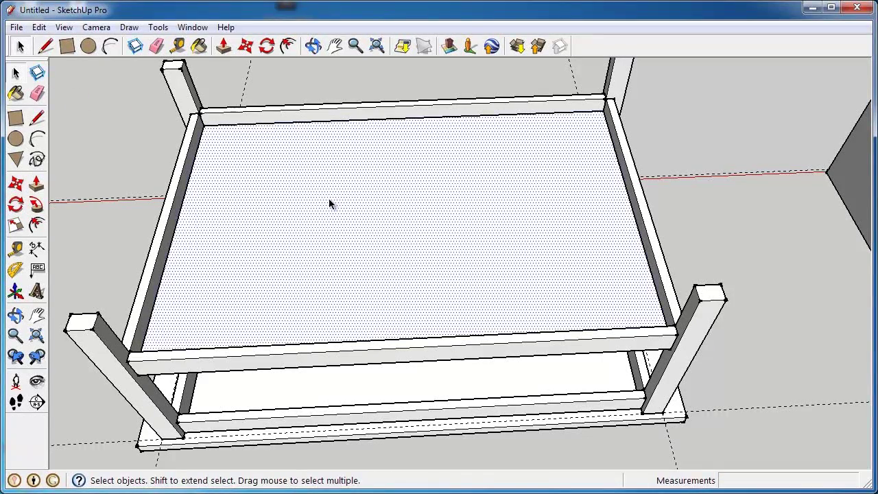
right_click(330, 200)
click(376, 319)
Step: Move the shelf group 1/4" upward inside the upper rail frame
mouse_move(211, 382)
middle_down()
mouse_move(314, 377)
mouse_move(655, 148)
mouse_move(558, 231)
mouse_move(572, 204)
middle_up()
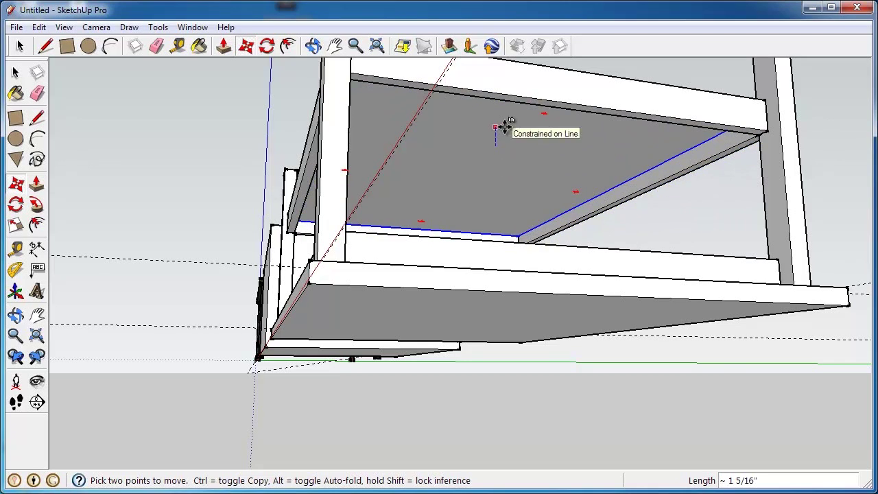
click(504, 128)
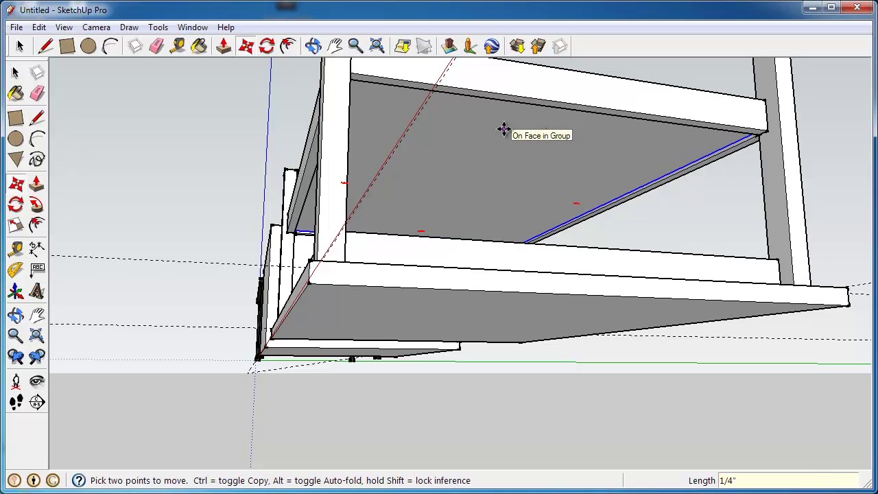
middle_drag(510, 130, 501, 201)
drag(512, 223, 437, 392)
key(m)
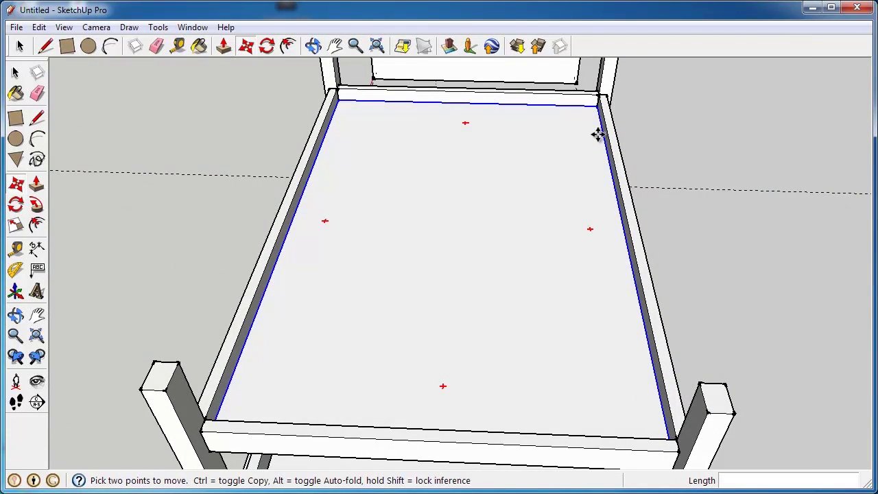
middle_drag(604, 395, 569, 342)
Step: Make all the table parts one group and delete all the construction guides
scroll(568, 341, down, 5)
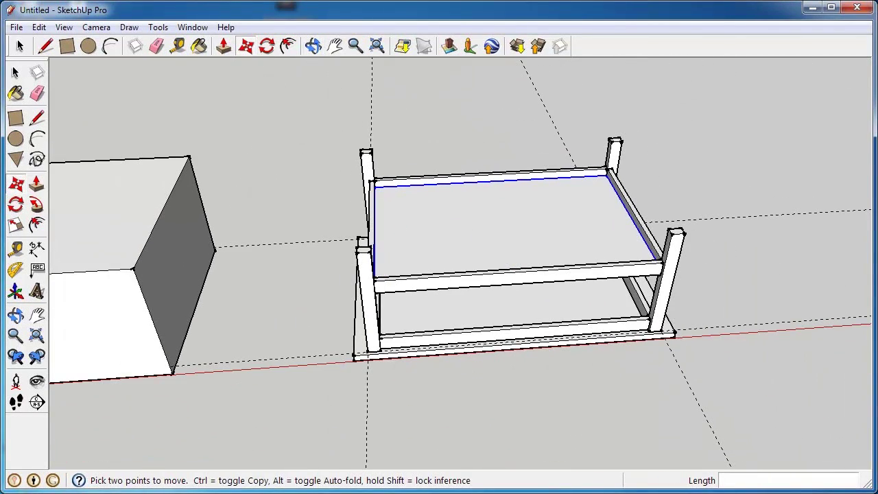
click(20, 46)
drag(290, 103, 811, 402)
right_click(512, 234)
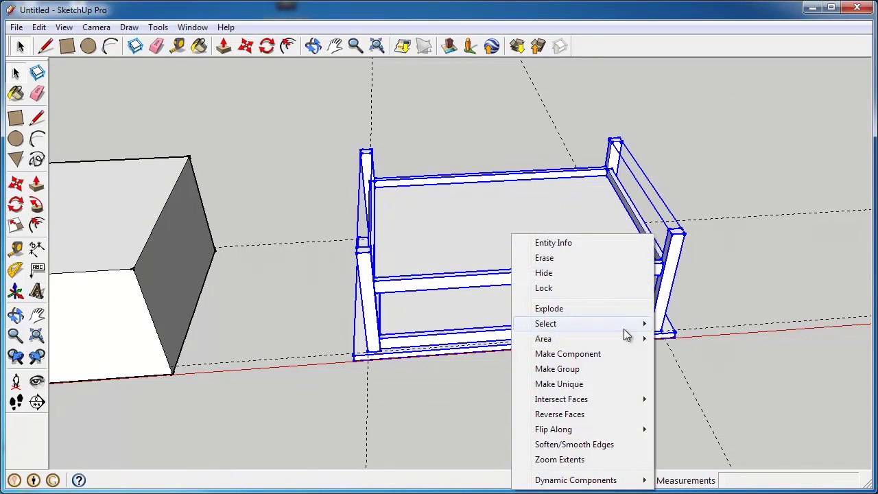
click(622, 369)
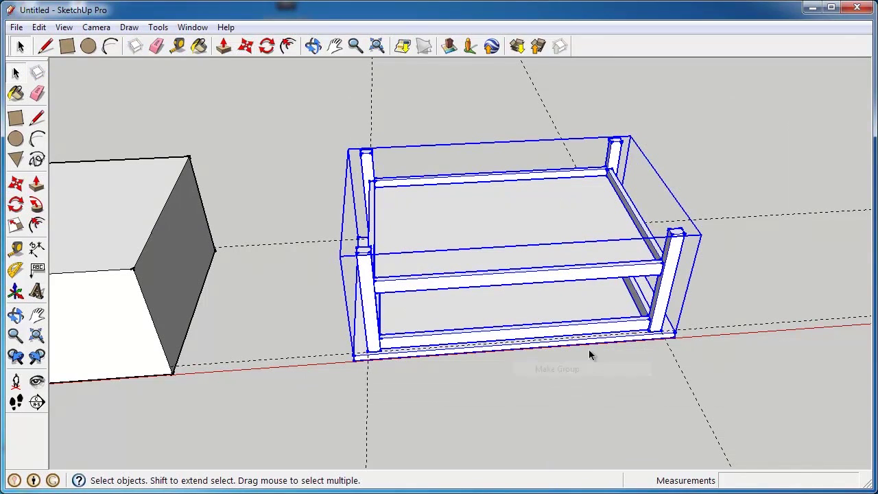
click(39, 27)
click(94, 157)
Step: Rotate the whole table group 180 degrees about its long horizontal axis so it stands upright on its legs
middle_drag(533, 326, 504, 264)
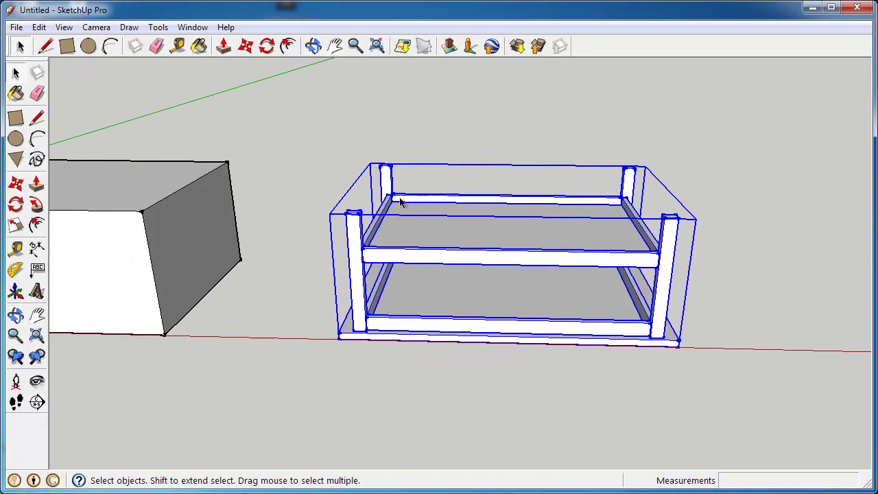
click(245, 46)
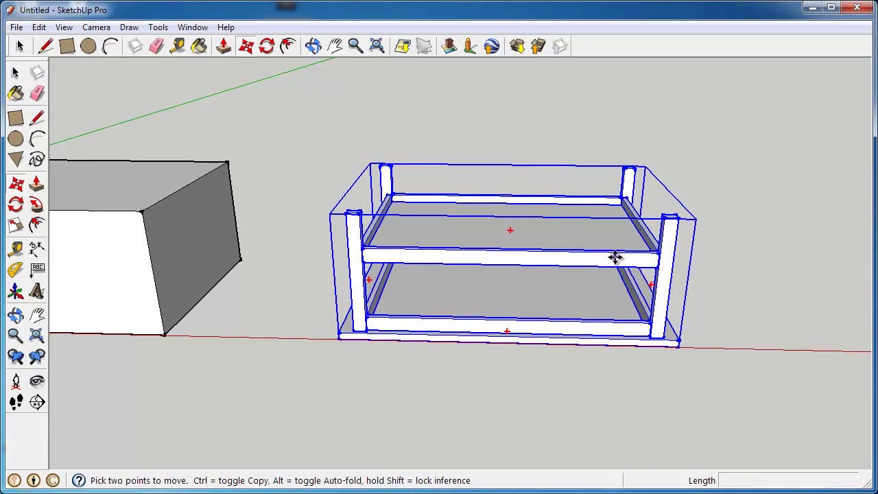
click(652, 282)
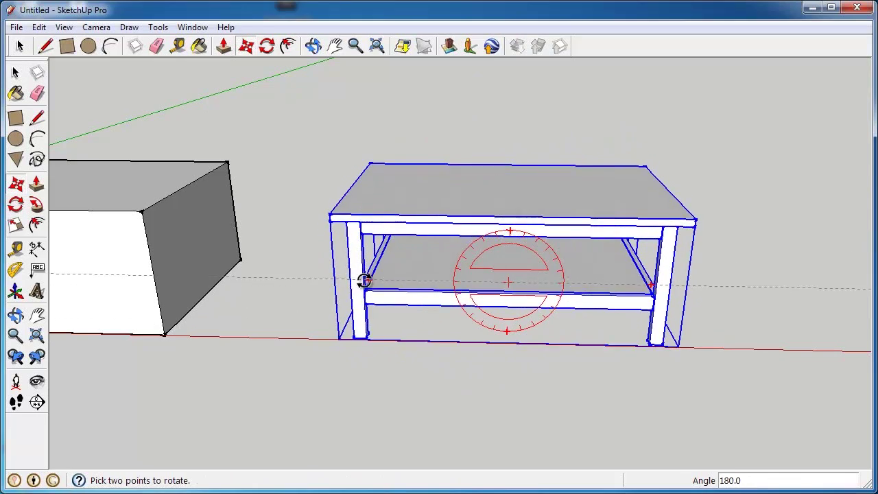
click(366, 279)
middle_drag(623, 355, 663, 380)
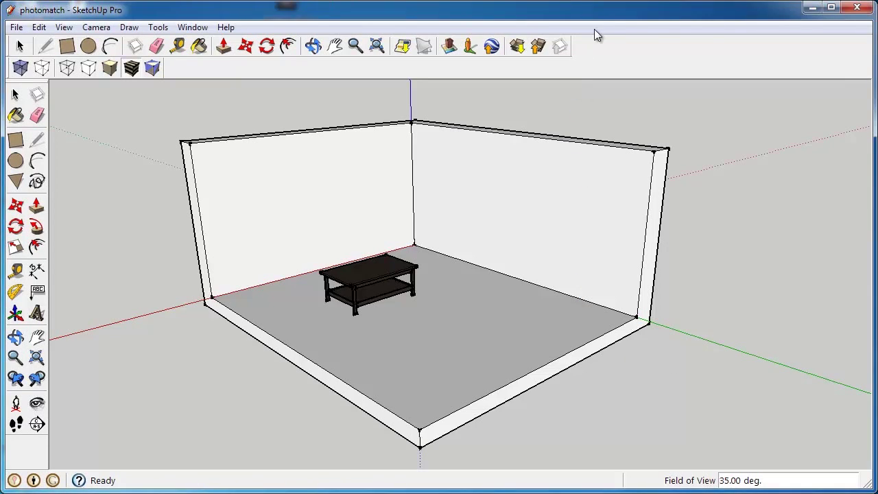
Step: Move the room group by its inner back floor corner and snap that corner onto the axes origin
middle_drag(634, 310, 502, 336)
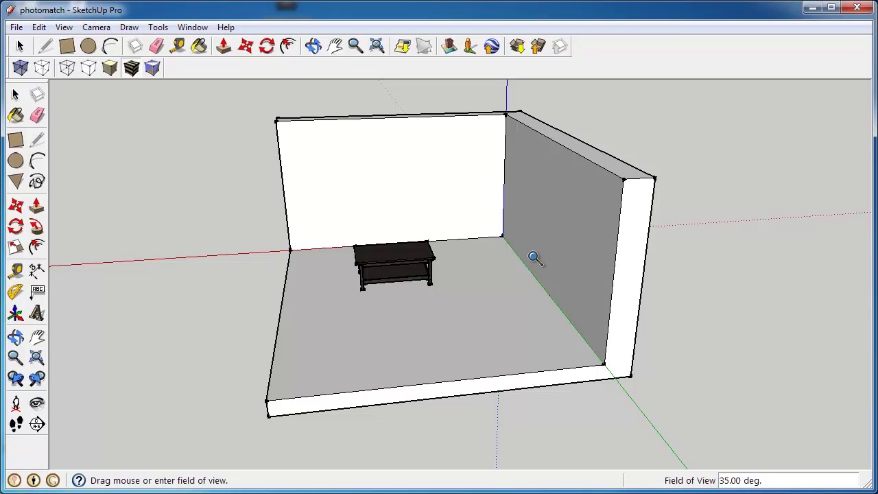
middle_drag(506, 265, 489, 235)
key(space)
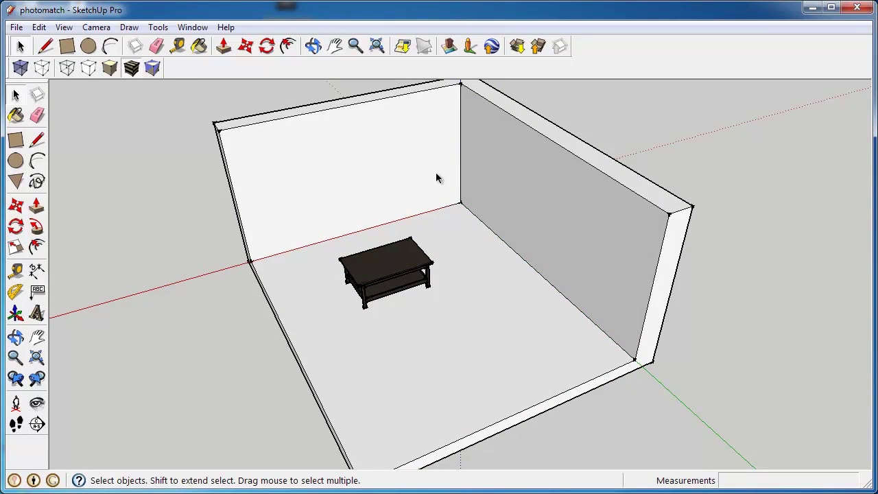
scroll(453, 185, up, 4)
middle_drag(374, 233, 542, 219)
scroll(458, 337, down, 5)
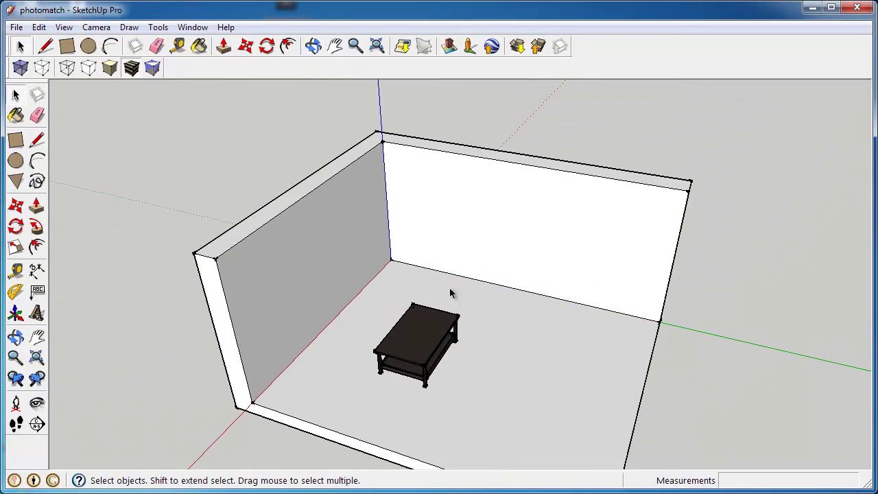
click(415, 239)
key(m)
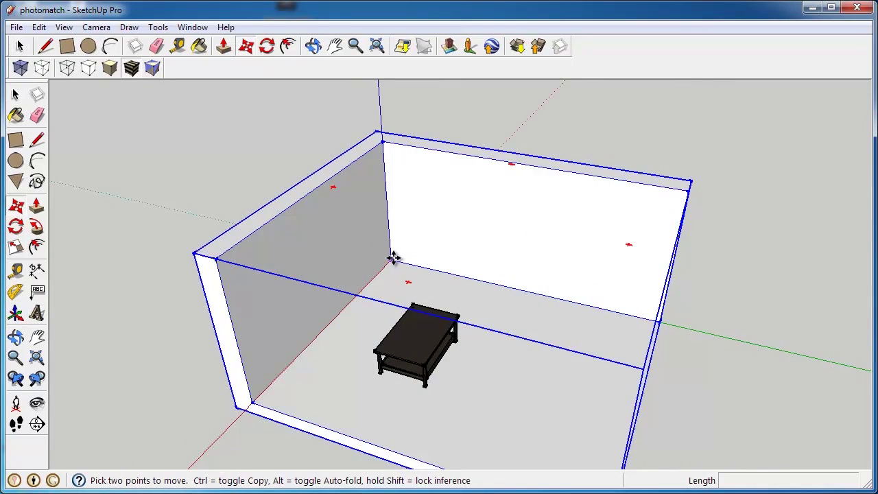
click(392, 256)
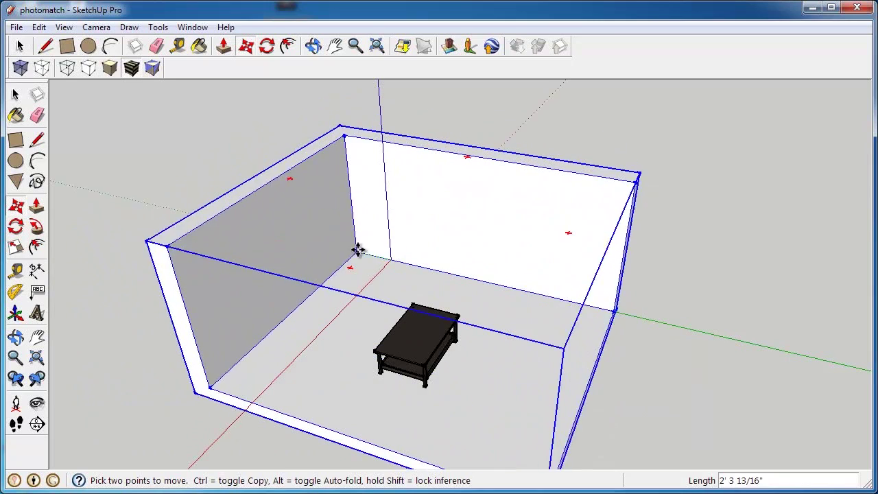
click(391, 256)
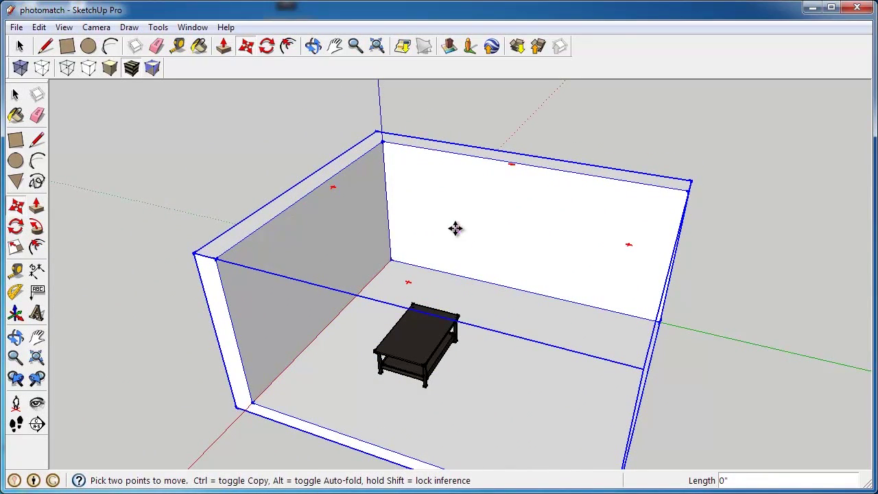
Step: Start a new photo match in the room model using the livingroom JPEG from the Desktop as background
scroll(455, 234, down, 4)
middle_drag(453, 269, 540, 214)
scroll(441, 325, up, 5)
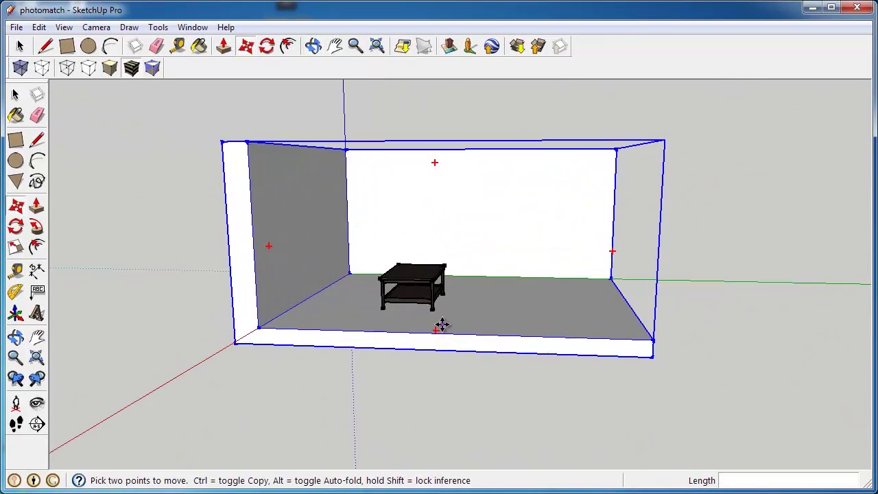
middle_drag(426, 349, 470, 357)
scroll(470, 357, down, 5)
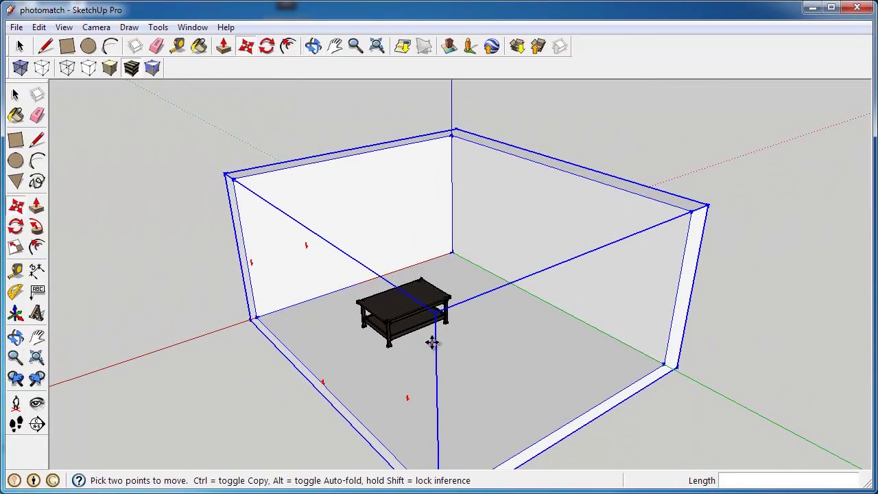
click(101, 29)
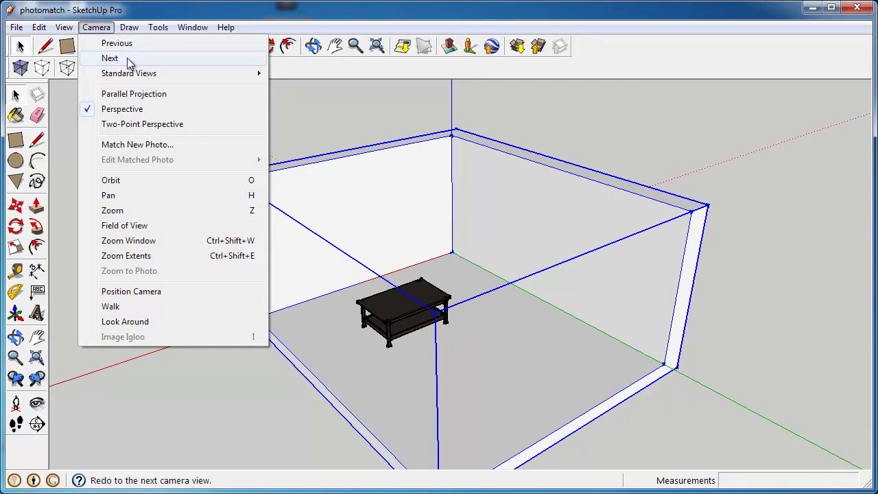
click(160, 146)
click(302, 309)
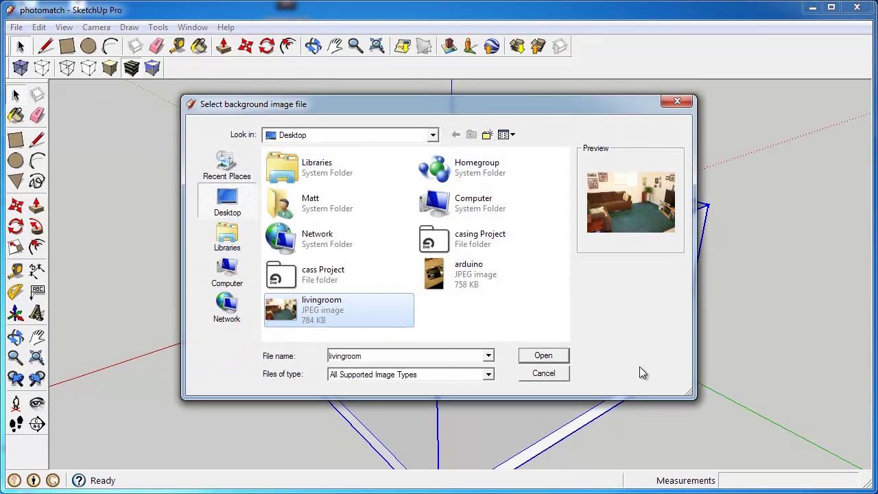
click(555, 354)
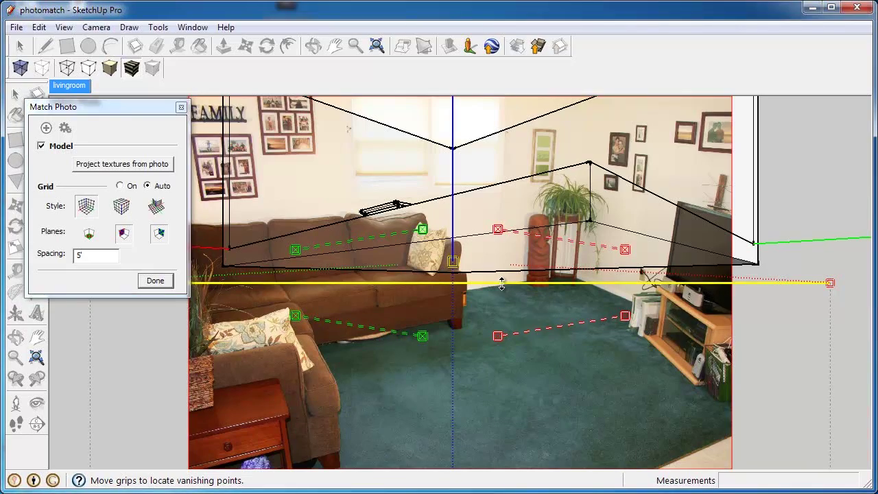
Step: Raise the photo match horizon line and place the axes origin at the photo's back floor corner, behind the plant stand
drag(501, 284, 587, 148)
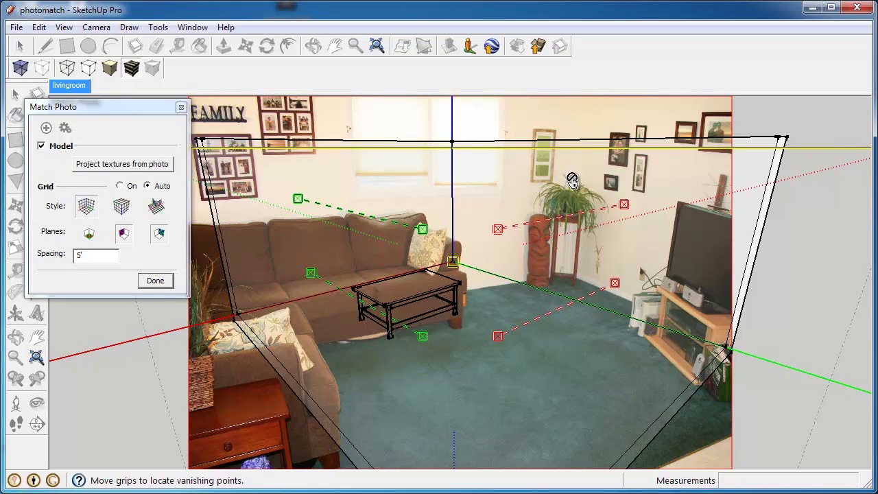
drag(453, 261, 560, 273)
scroll(228, 251, down, 2)
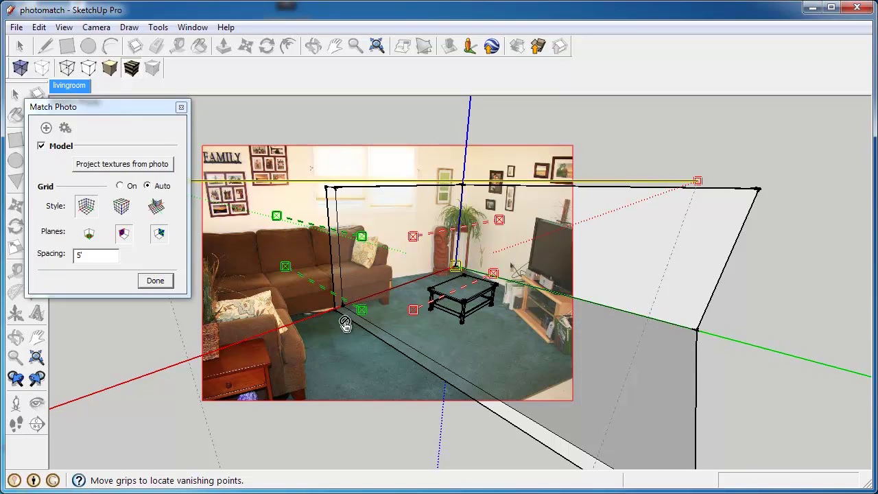
Step: Lay the lower green vanishing bar along the TV wall's floor line, lengthen it, and place the upper green bar above the TV
drag(336, 300, 532, 293)
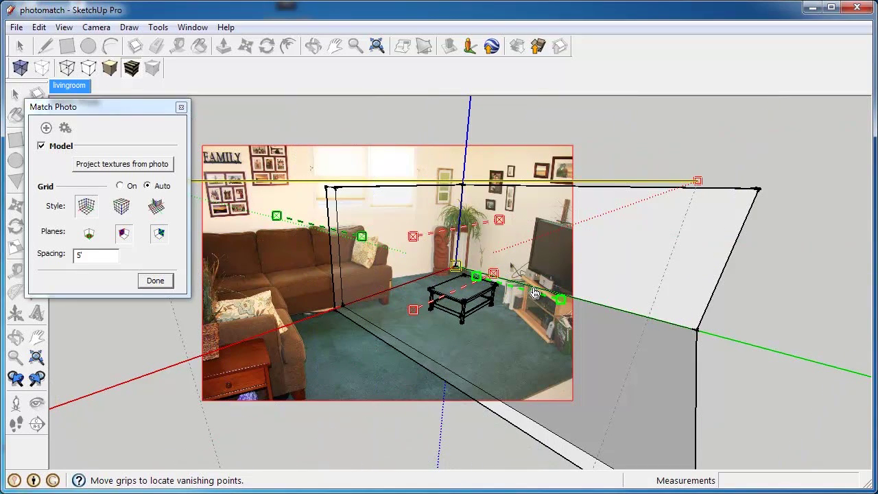
drag(556, 298, 623, 326)
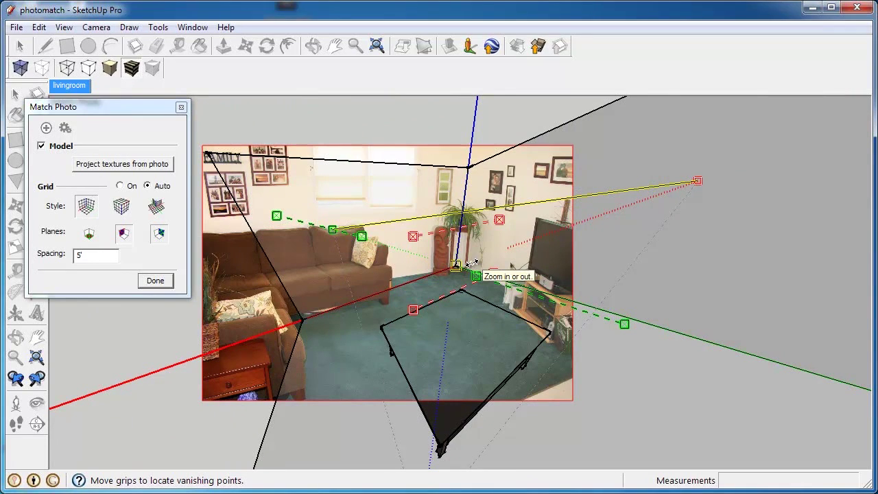
drag(307, 227, 599, 206)
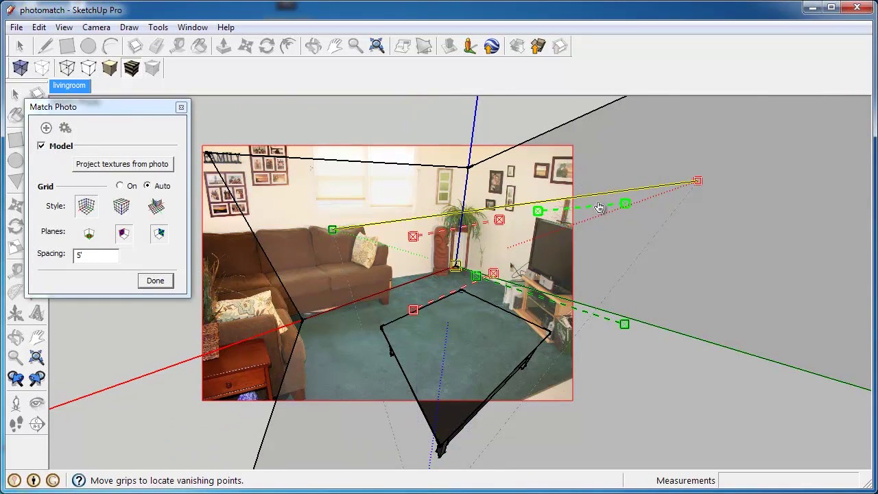
Step: Place the lower red vanishing bar along the floor line of the wall behind the sofa and adjust its slope and length
drag(440, 293, 384, 284)
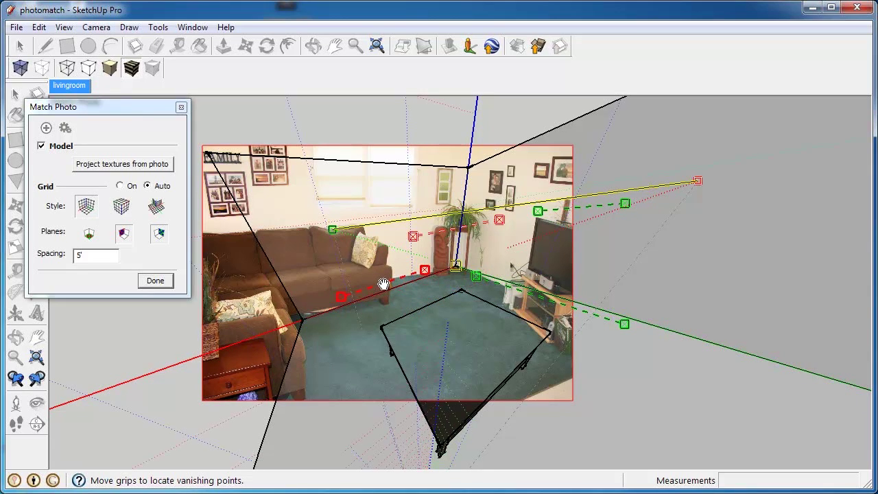
scroll(425, 270, up, 5)
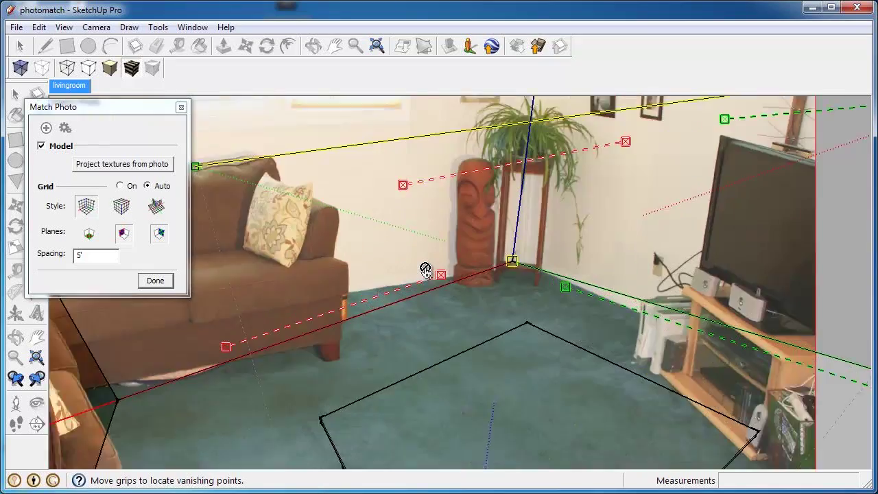
drag(459, 281, 480, 284)
scroll(565, 293, down, 4)
scroll(566, 293, down, 3)
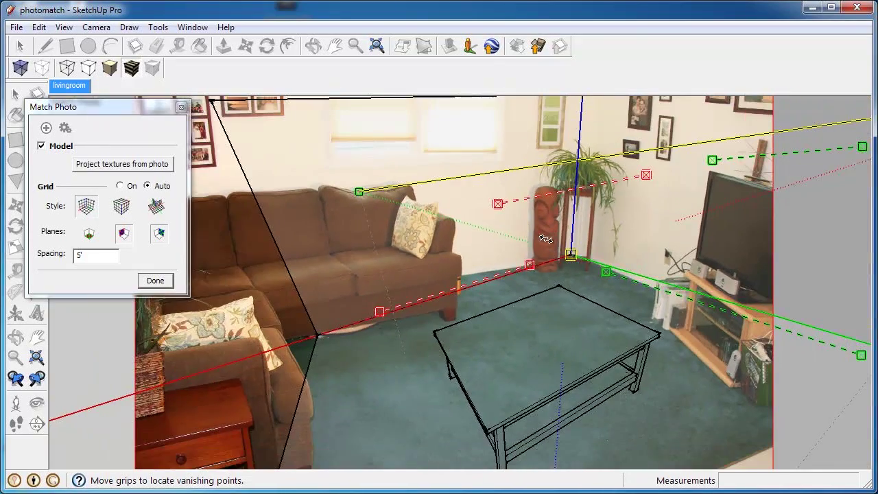
drag(379, 312, 349, 302)
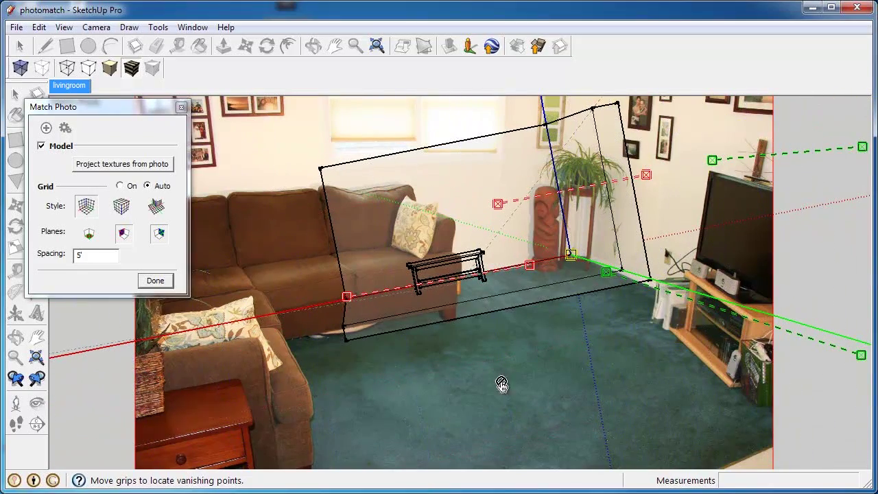
Step: Place the upper red vanishing bar on the window wall above the sofa and extend it toward the picture frames
scroll(638, 392, down, 4)
drag(601, 270, 506, 259)
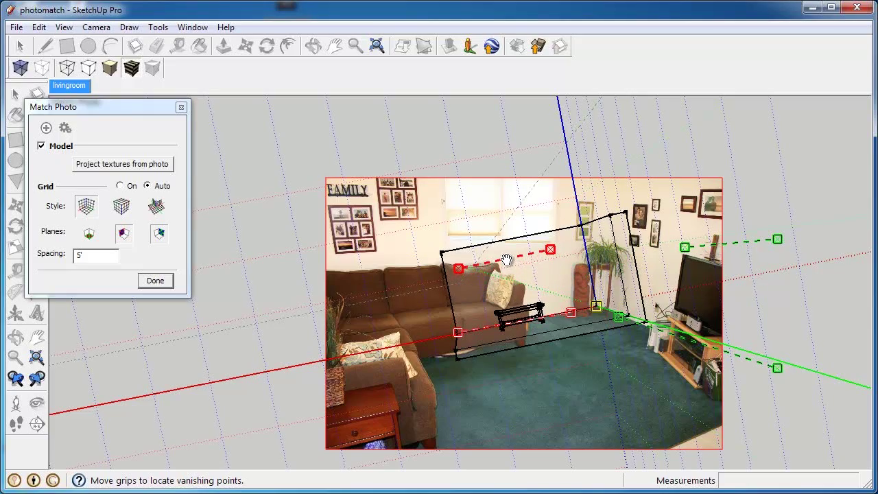
drag(457, 273, 390, 252)
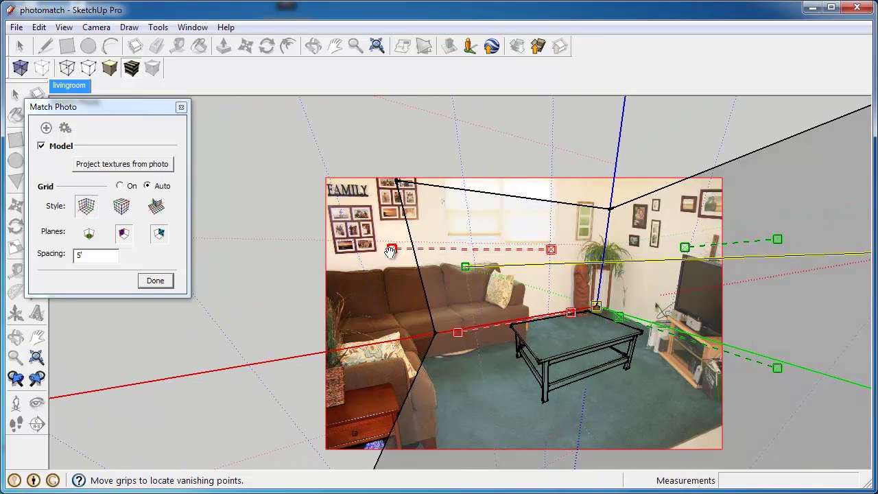
Step: Fine-tune both ends of the lower green vanishing bar to follow the floor line of the TV wall from the corner outward
scroll(545, 273, down, 3)
scroll(559, 334, up, 1)
scroll(559, 334, up, 6)
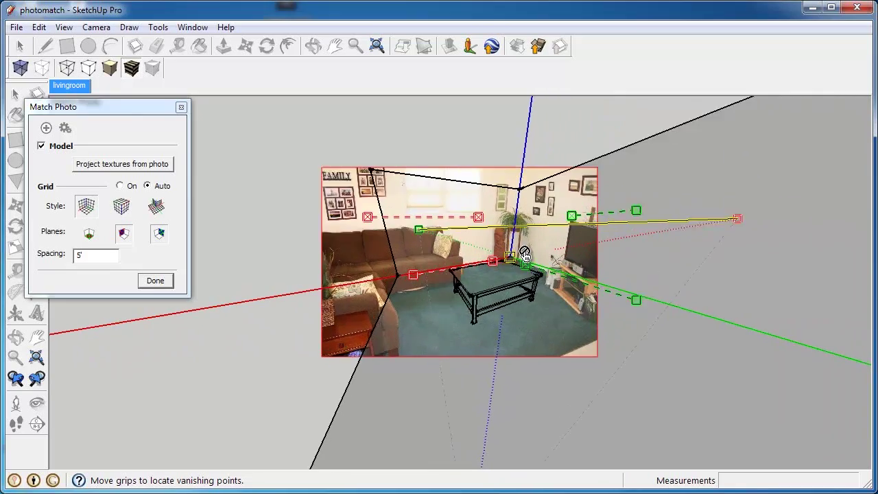
scroll(523, 272, up, 4)
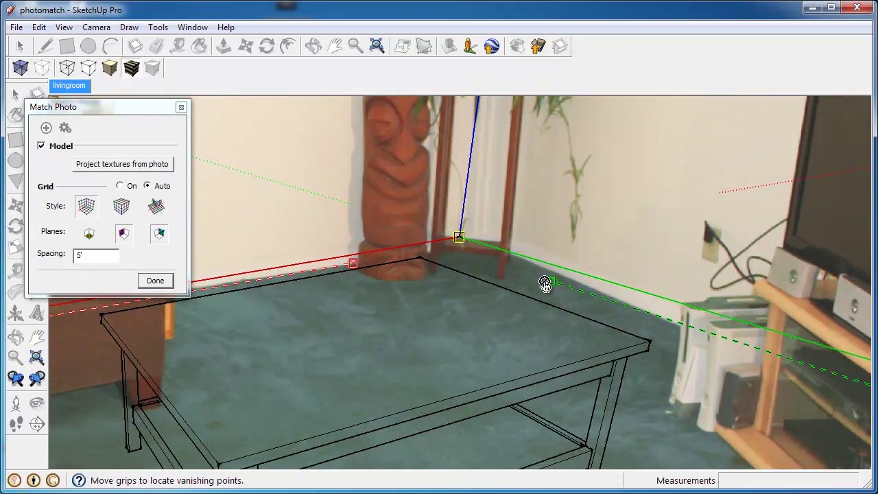
drag(552, 287, 507, 258)
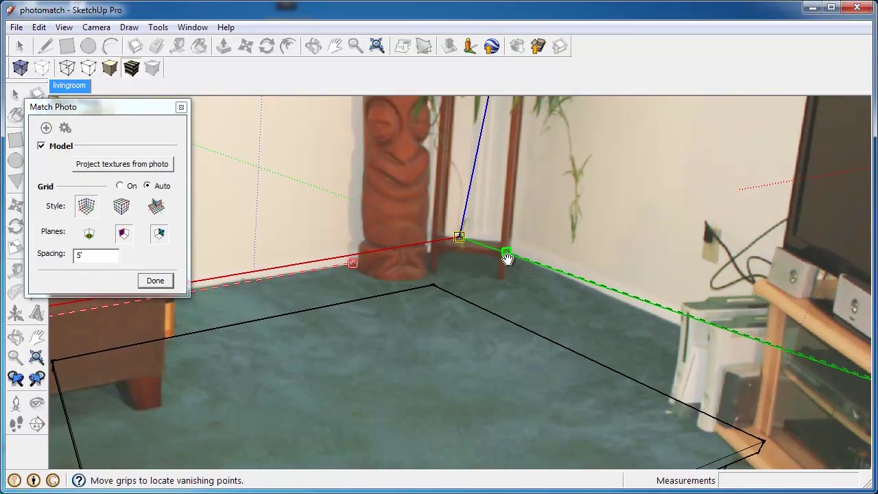
scroll(487, 232, down, 7)
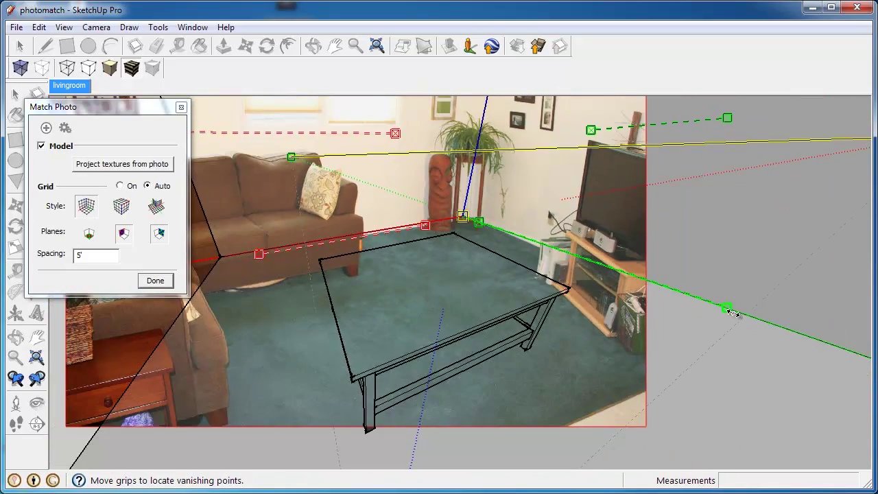
drag(729, 311, 746, 332)
Step: Realign the upper green vanishing bar with the picture frames hanging on the TV wall and adjust its outer end
scroll(435, 359, down, 3)
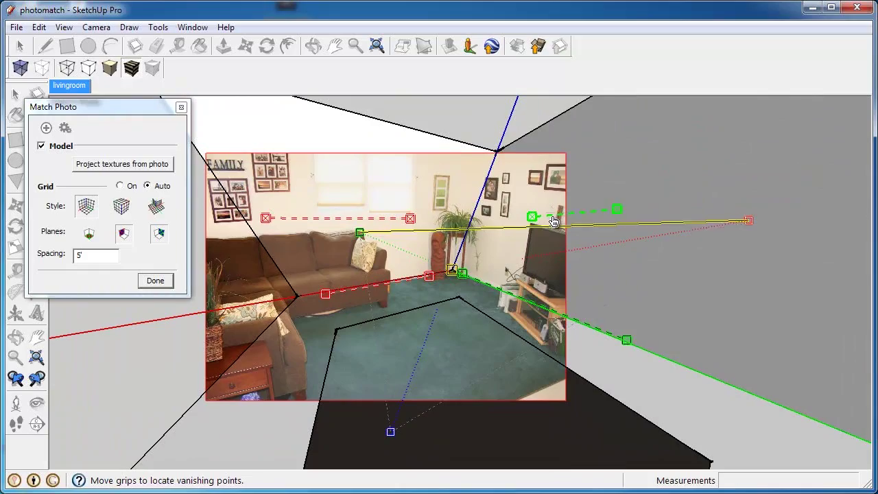
drag(492, 226, 481, 219)
drag(623, 213, 655, 243)
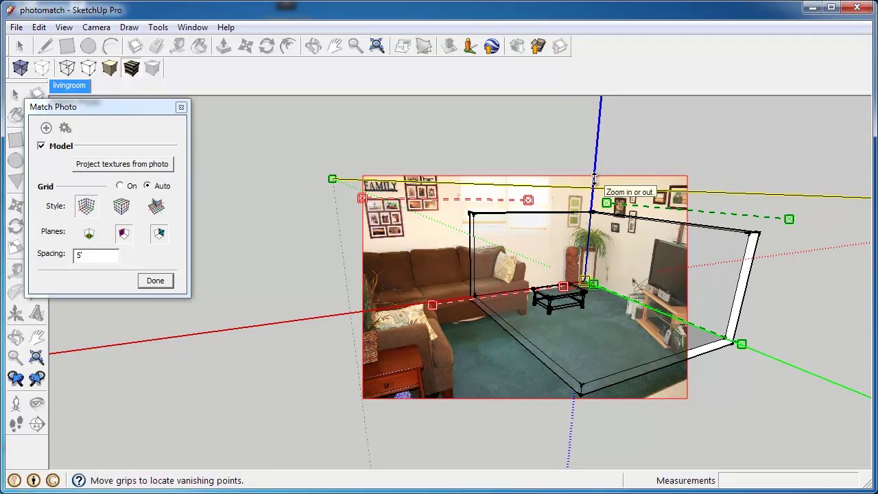
Step: Scale the model up along the blue axis so the room and coffee table match the size of the photographed living room
drag(595, 178, 610, 83)
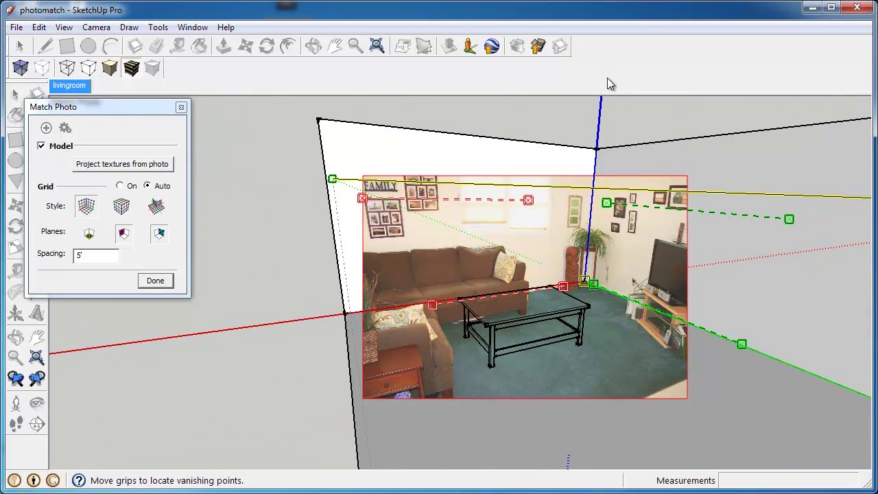
scroll(552, 324, up, 3)
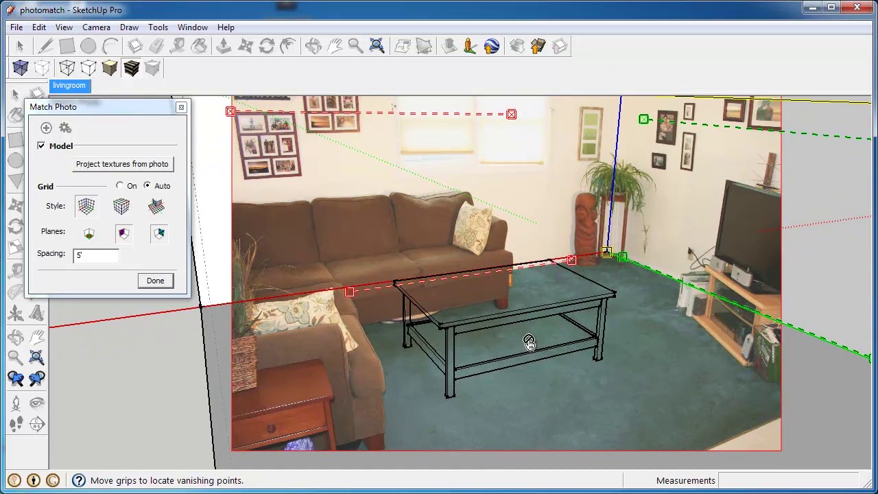
scroll(512, 379, down, 3)
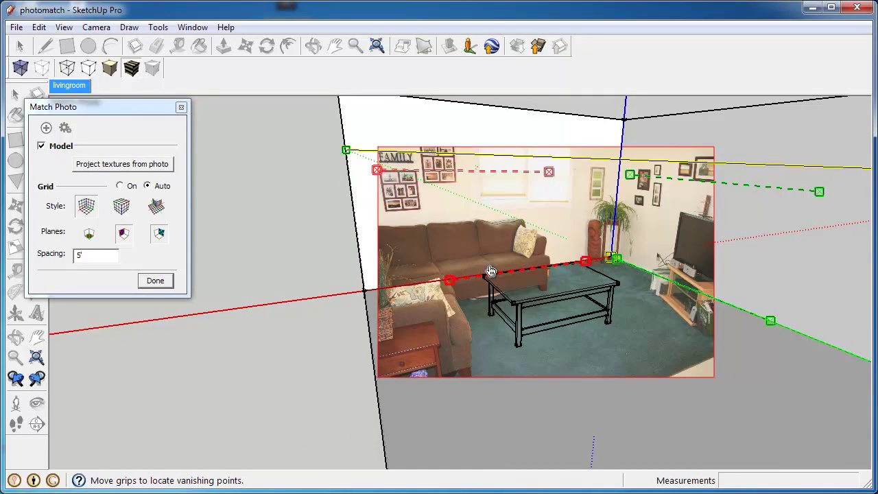
Step: Finish the photo match, inspect the coffee table inside the room from another angle, and return to the livingroom scene
click(155, 281)
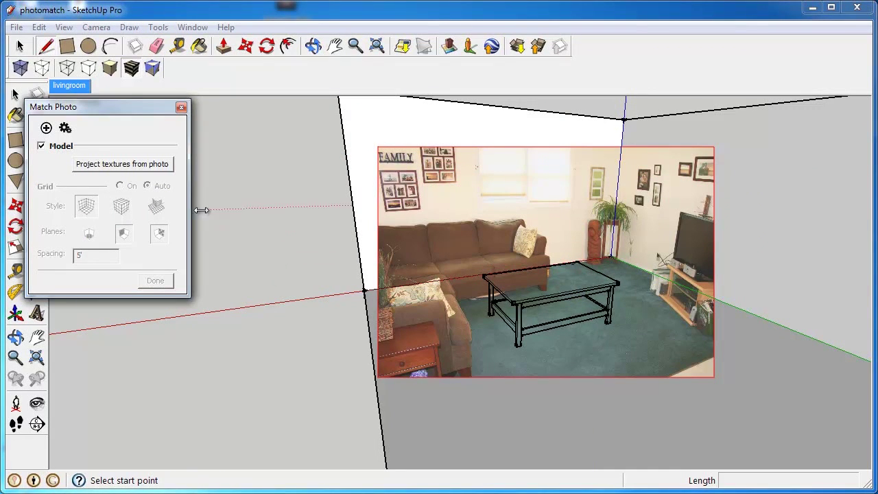
click(77, 87)
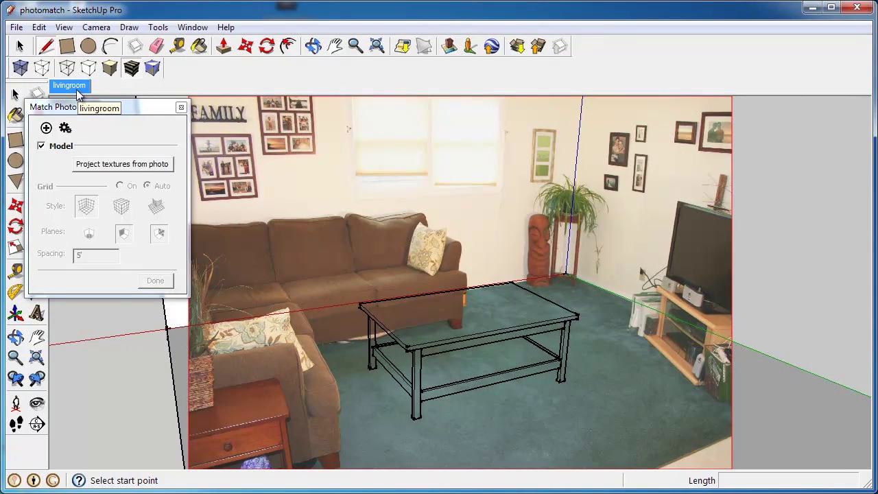
key(o)
drag(330, 250, 379, 267)
mouse_move(379, 268)
middle_down()
mouse_move(483, 261)
mouse_move(477, 297)
mouse_move(498, 261)
mouse_move(382, 324)
mouse_move(356, 322)
middle_up()
click(20, 46)
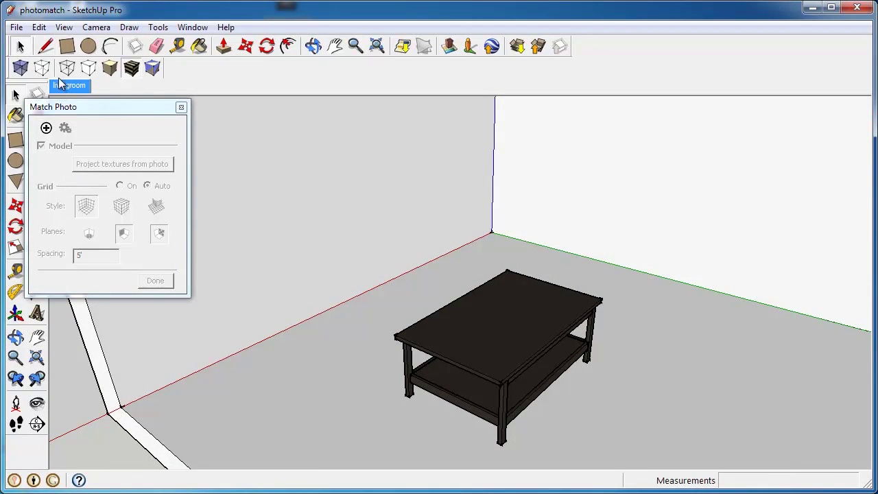
click(69, 85)
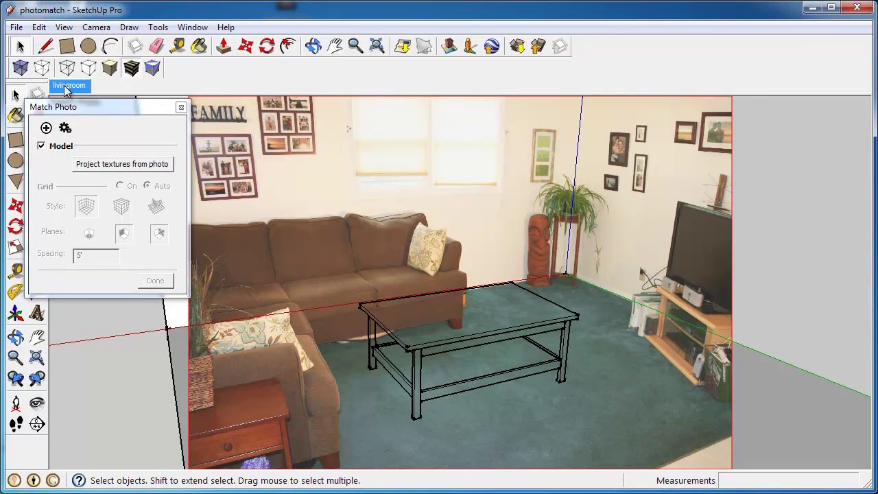
Step: Hide the coffee table group in the livingroom scene
click(479, 300)
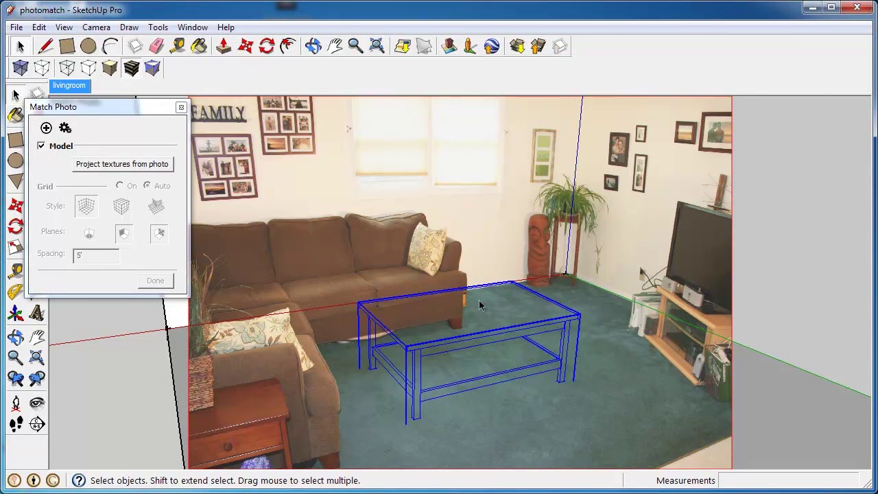
right_click(481, 304)
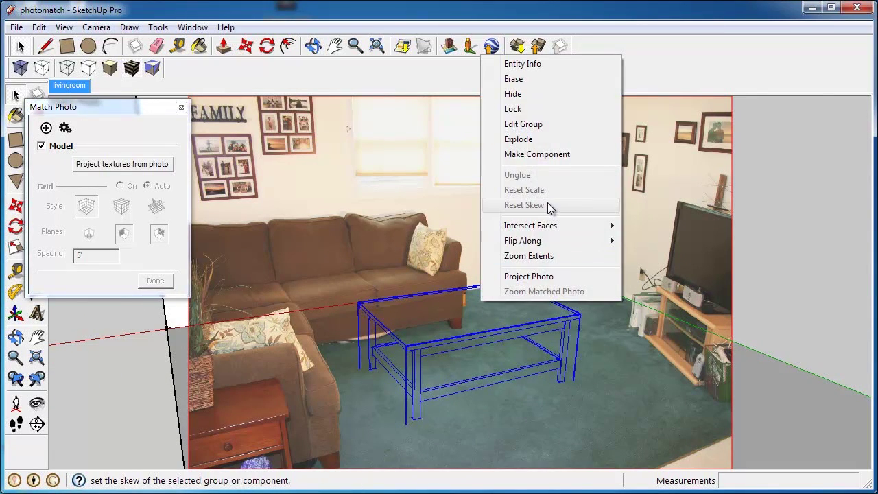
click(540, 95)
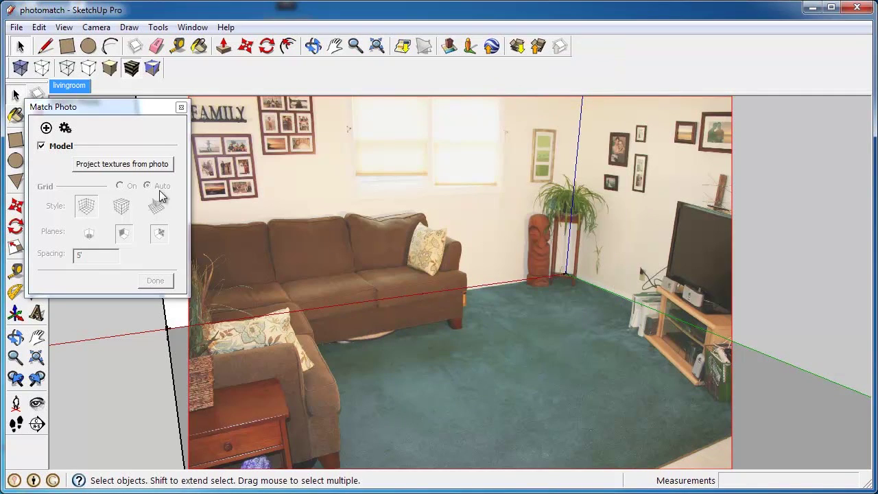
Step: Project the textures from the photo onto the room walls and floor, trimming partially visible faces, and check them from other angles
click(102, 167)
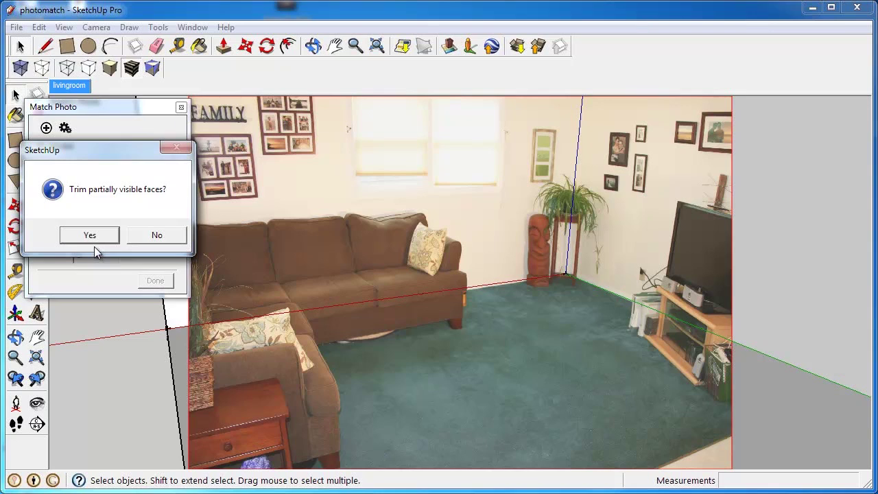
click(91, 235)
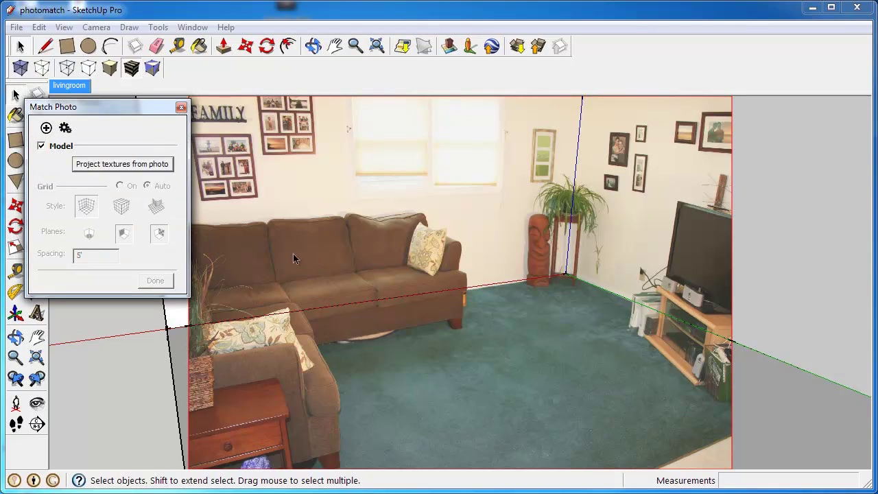
middle_drag(276, 260, 380, 382)
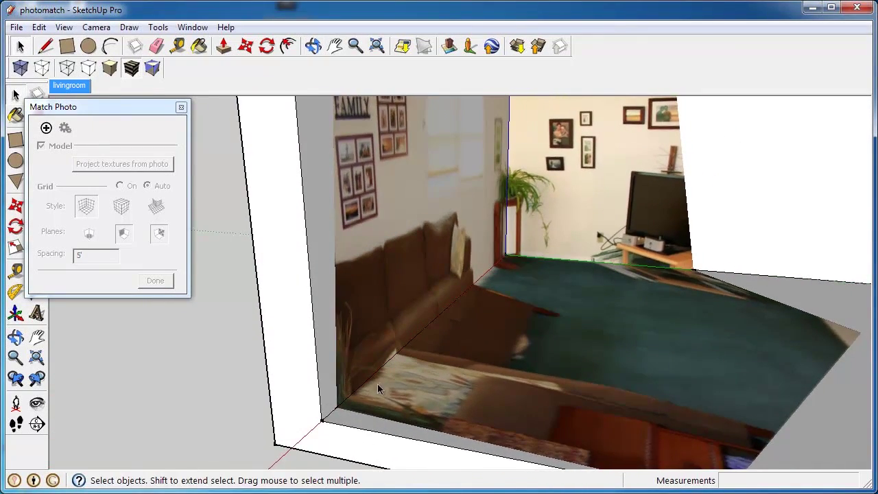
scroll(374, 383, down, 3)
scroll(368, 384, down, 2)
middle_drag(437, 376, 454, 340)
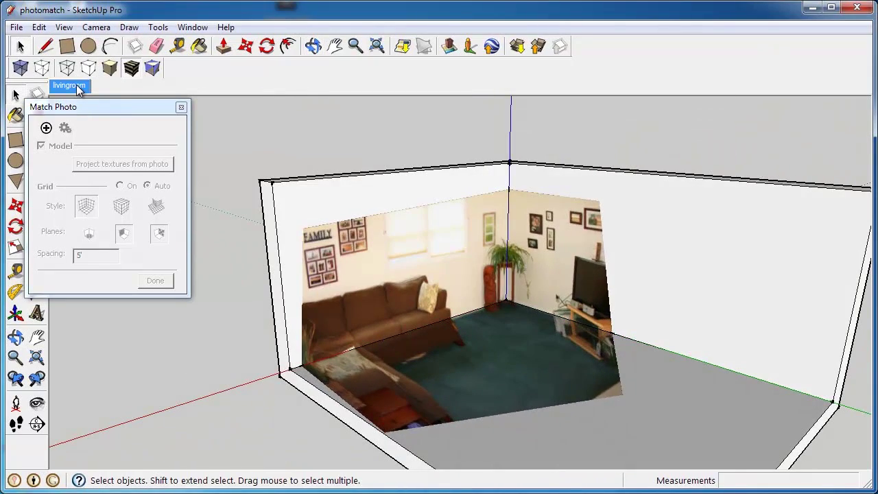
Step: Return to the livingroom scene and unhide the coffee table group through the Outliner
click(77, 91)
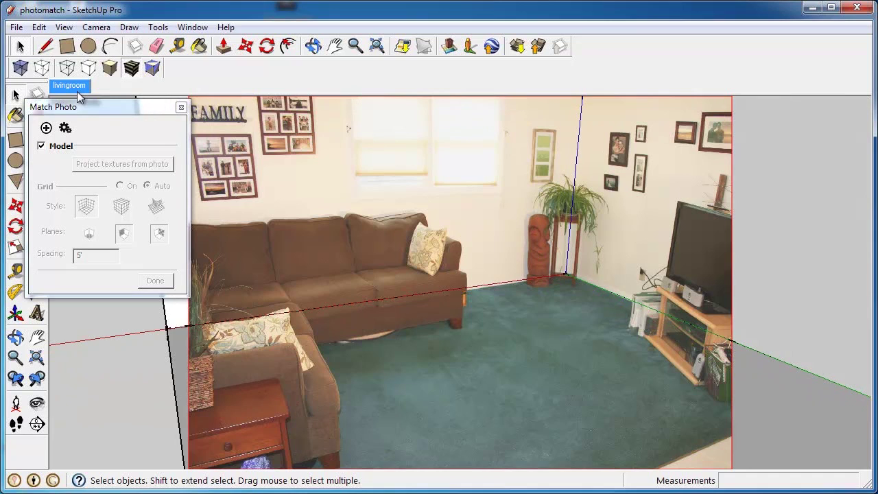
click(192, 27)
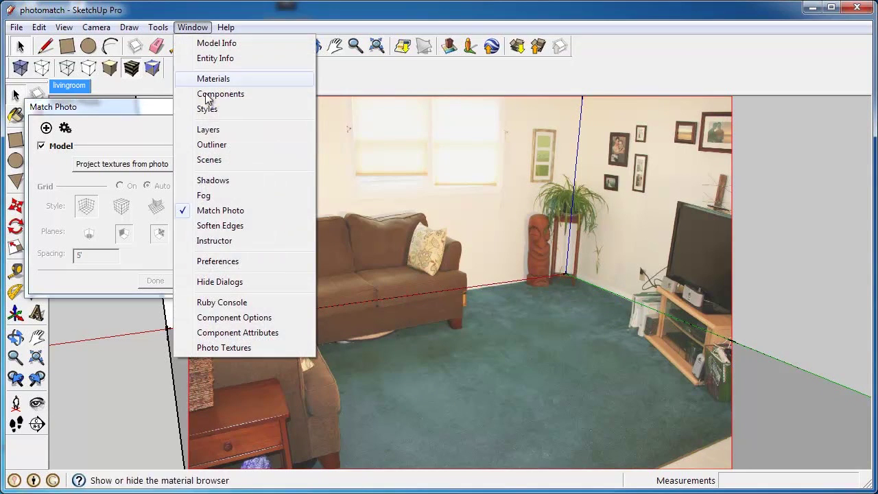
click(212, 144)
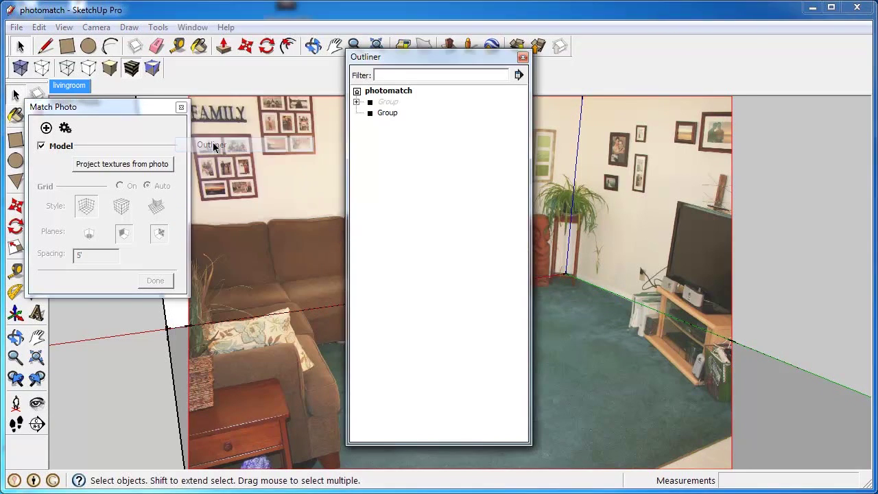
right_click(389, 103)
click(410, 144)
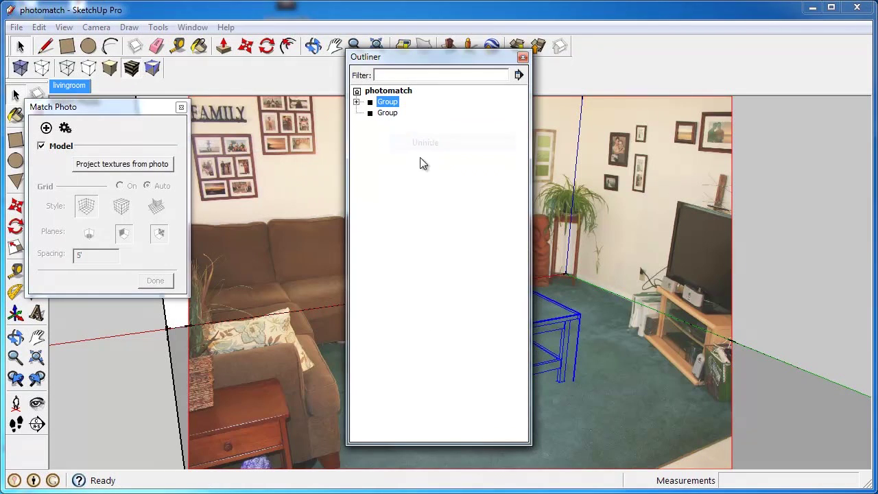
click(522, 58)
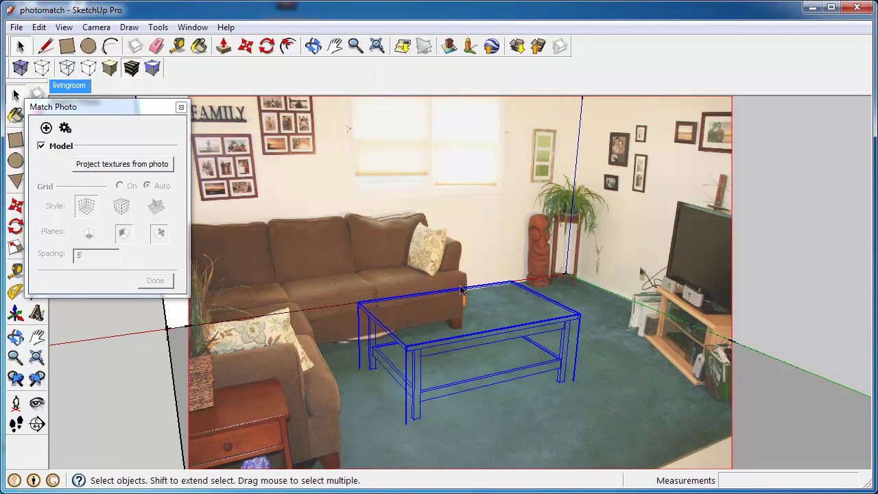
Step: Move the coffee table about 1 ft 10 in across the floor, away from the sofa and toward the viewer
click(526, 263)
mouse_move(313, 270)
middle_down()
mouse_move(352, 269)
mouse_move(305, 260)
mouse_move(314, 262)
middle_up()
click(479, 342)
middle_drag(478, 340, 466, 312)
click(598, 342)
click(459, 342)
key(m)
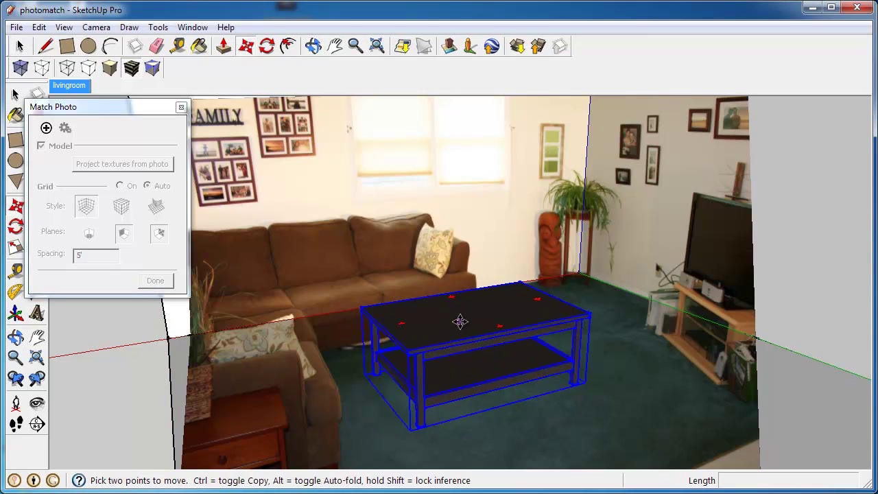
click(458, 323)
click(491, 363)
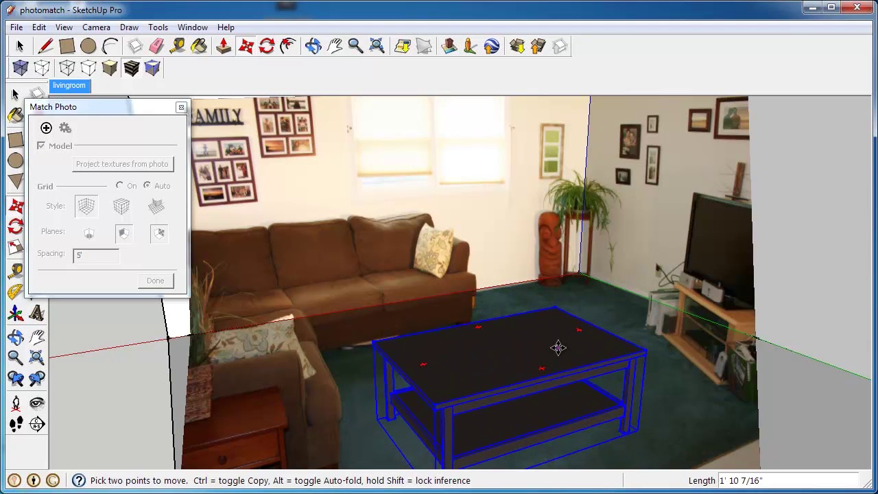
Step: Rotate the coffee table about 94 degrees on the floor and adjust its position in front of the sofa
key(q)
click(579, 331)
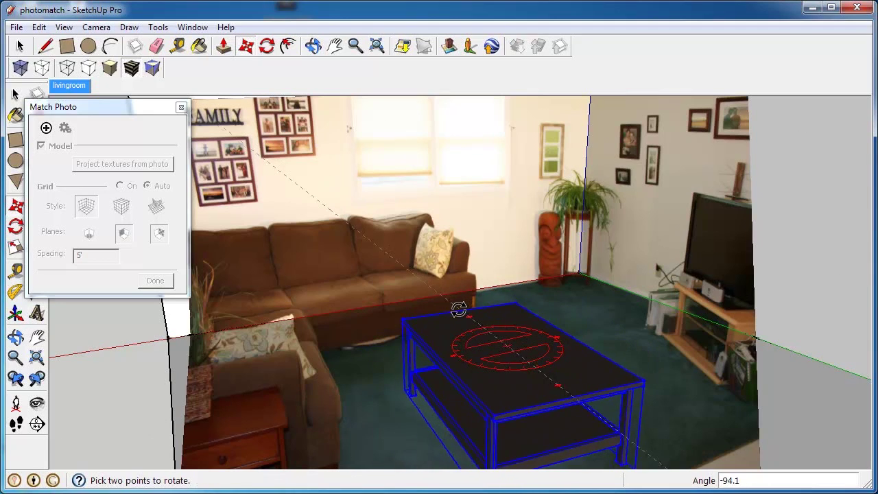
click(478, 343)
key(m)
click(478, 343)
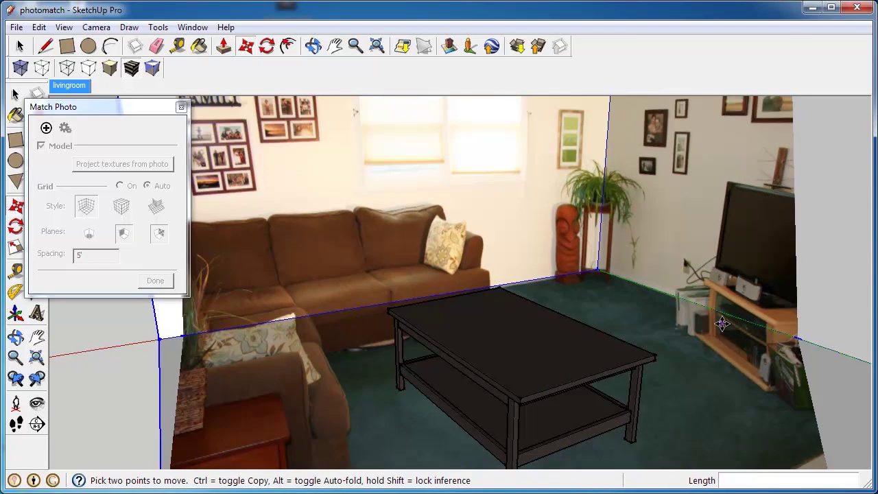